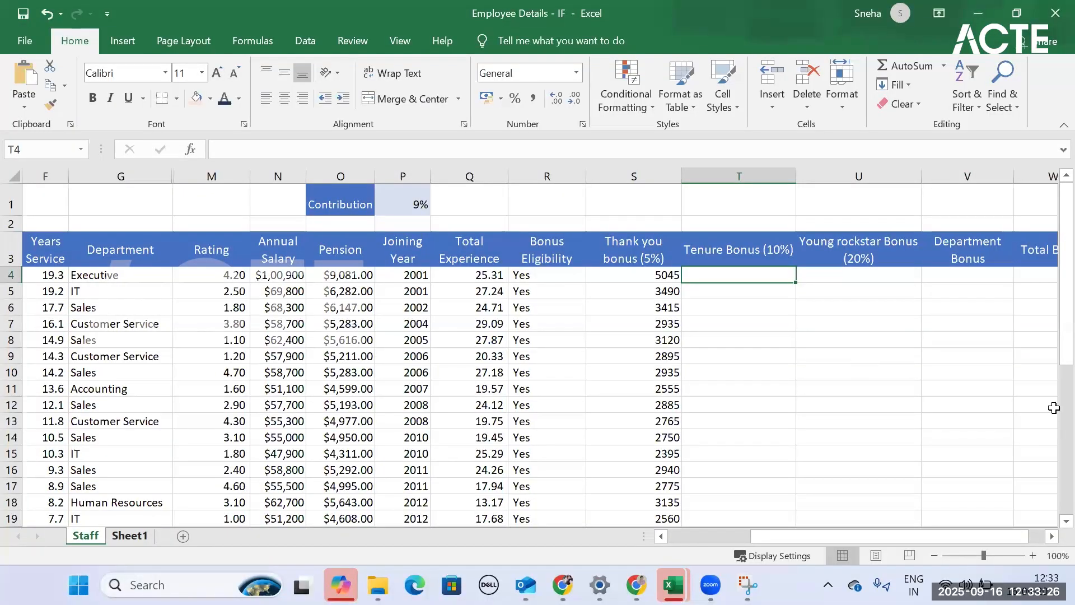
- Review the thank-you bonus formula in S4 and compare Sheet1's Tenure Bonus criteria with the years-of-service and total-experience columns on Staff
key(Left)
key(Left)
key(Right)
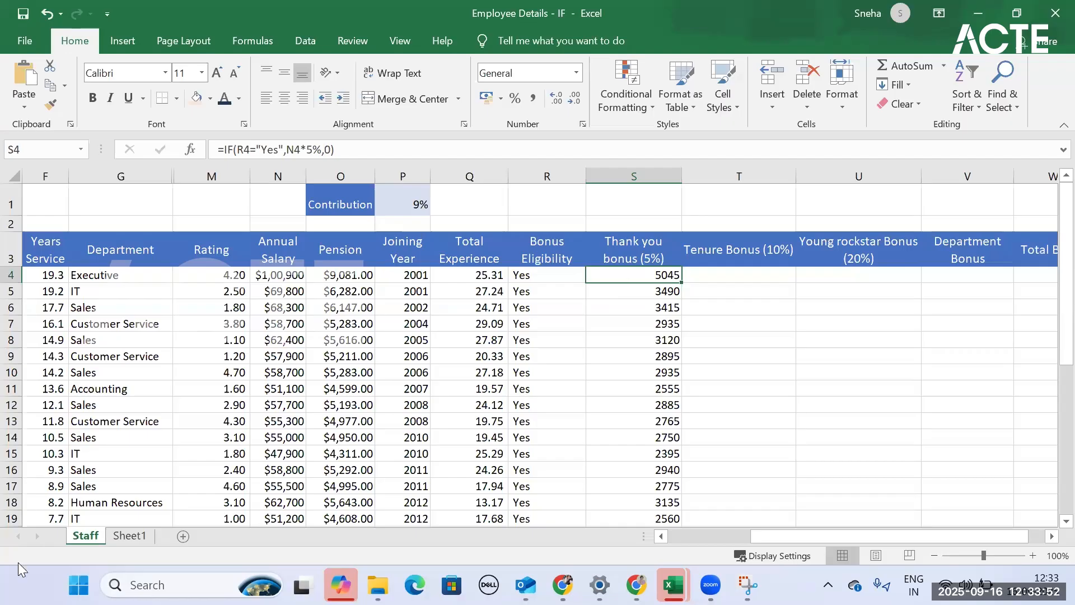
click(758, 251)
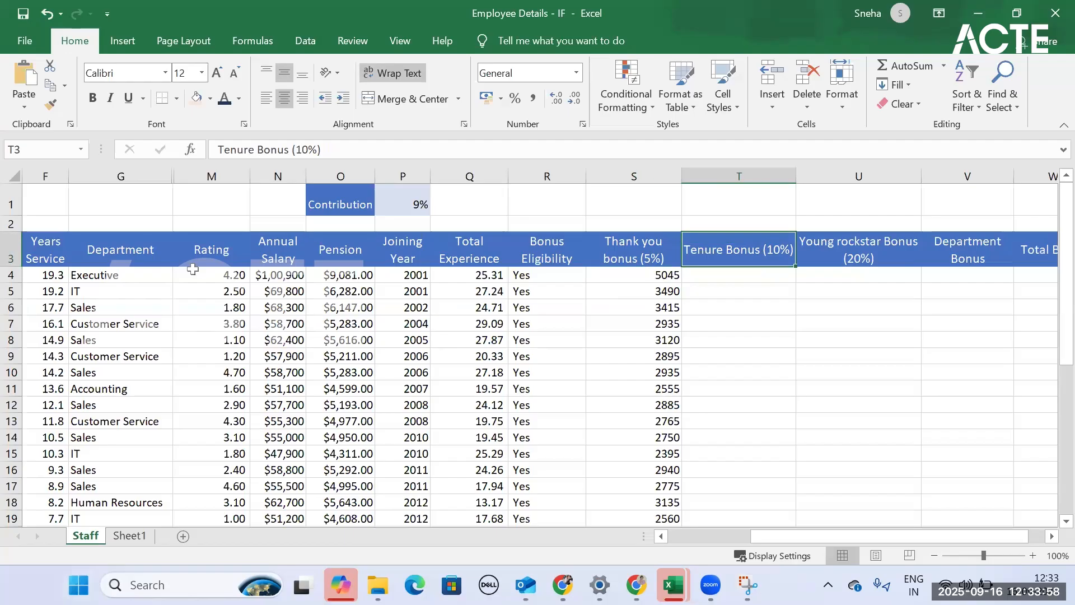
click(130, 536)
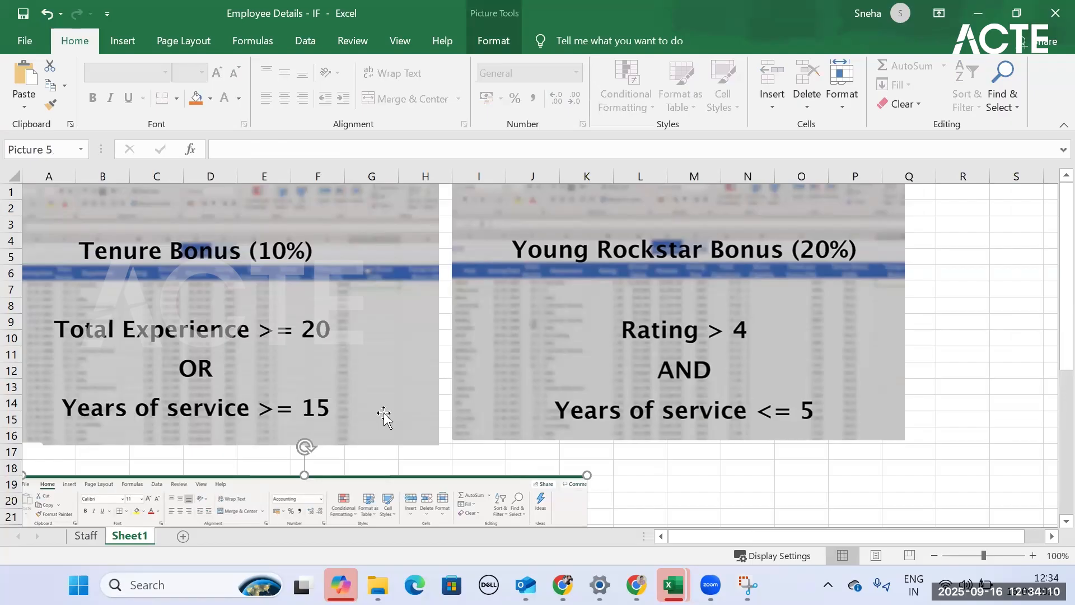
click(89, 538)
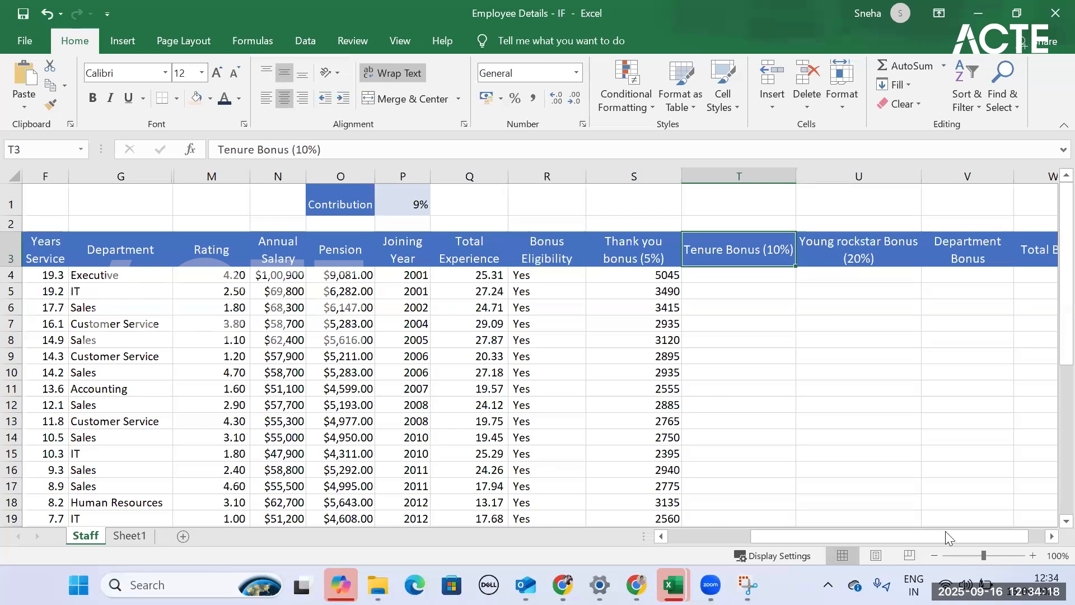
drag(946, 532, 946, 536)
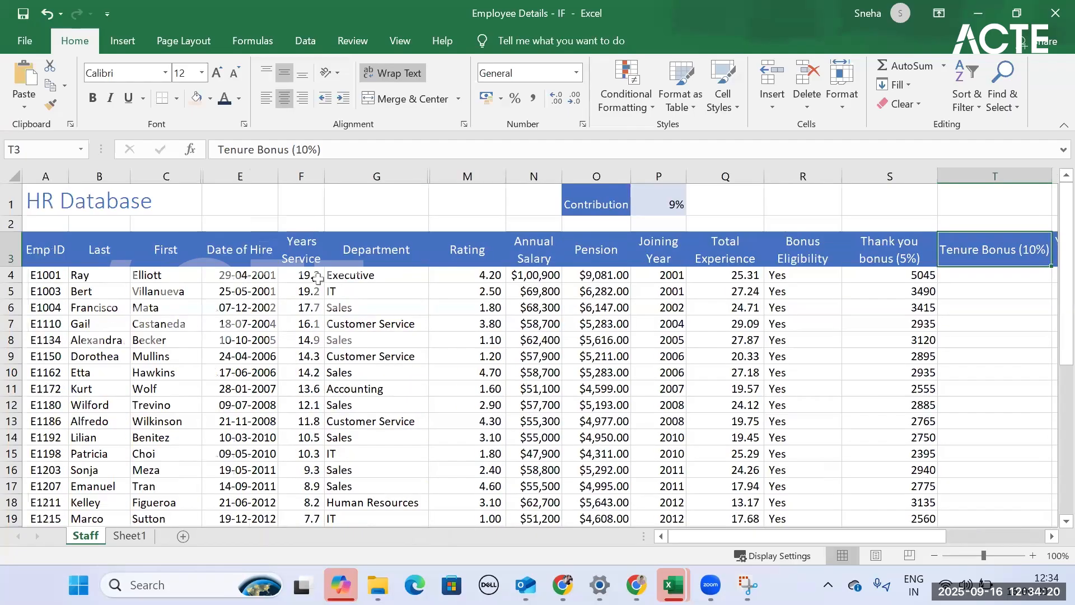
click(318, 279)
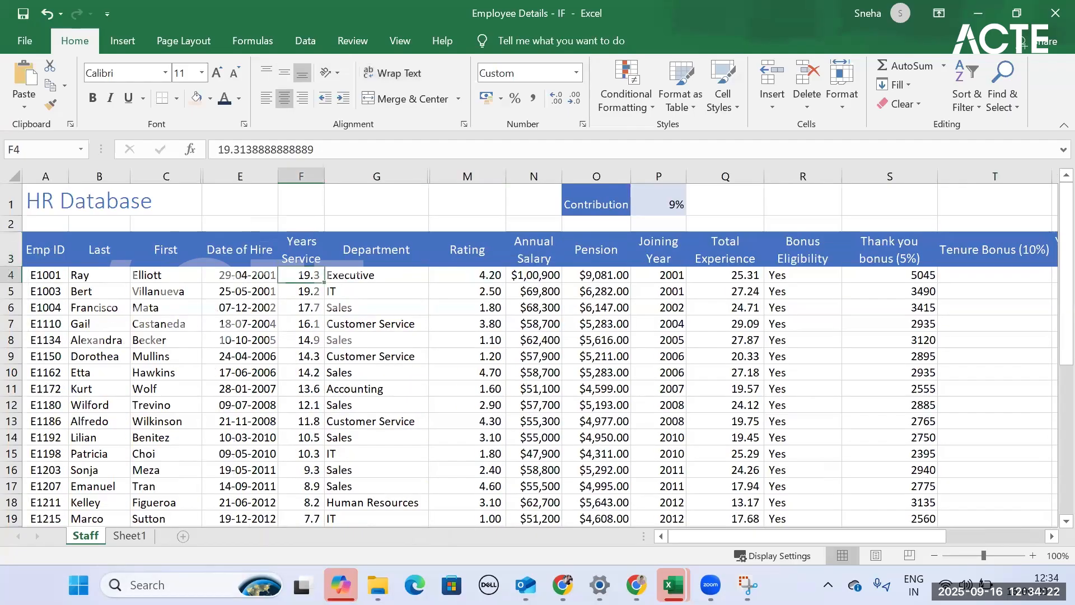
key(ctrl+Page_Down)
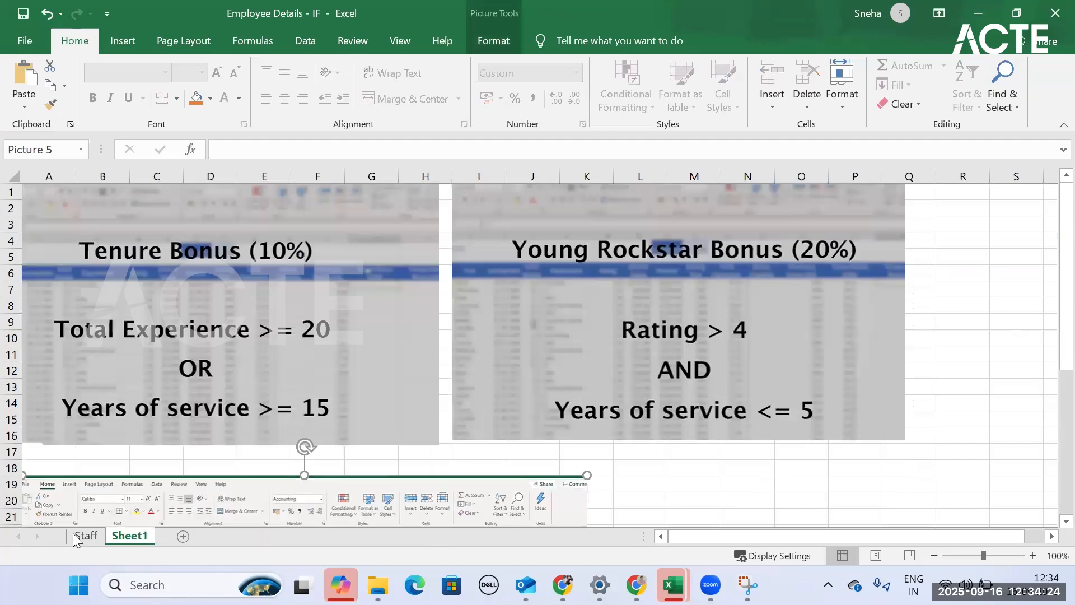
click(73, 534)
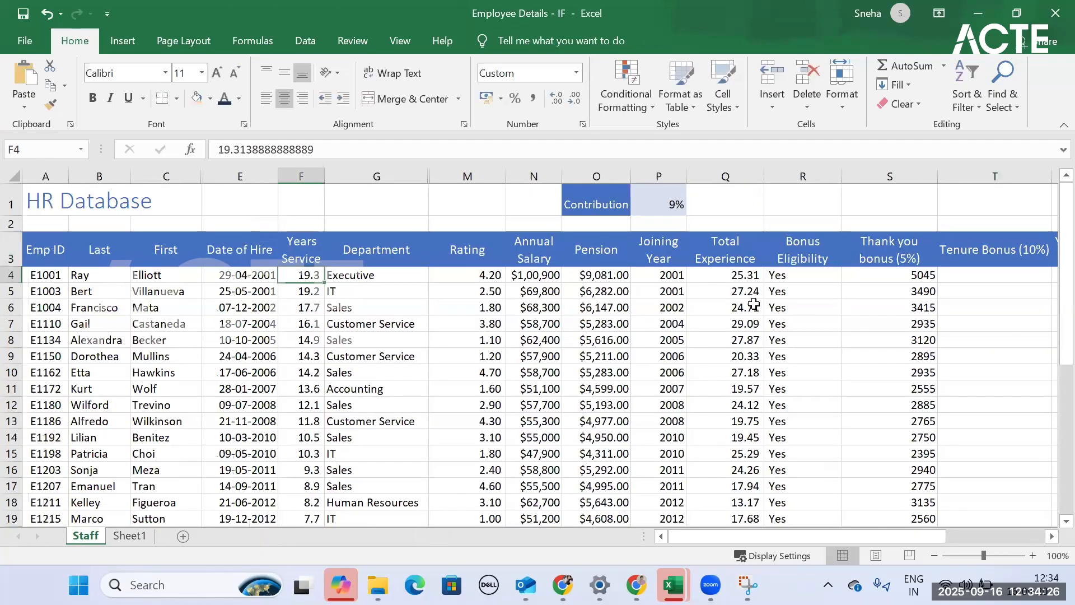
click(745, 280)
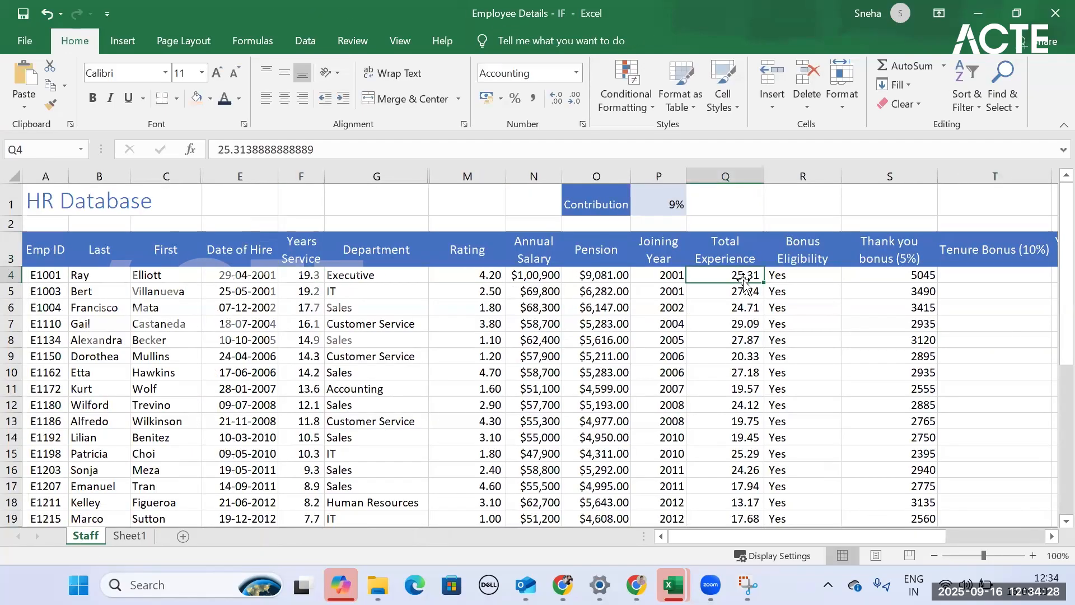
- Enter =OR(Q4>=20,F4>=15) in T4 on Staff to test the Tenure Bonus criteria given on Sheet1
click(955, 275)
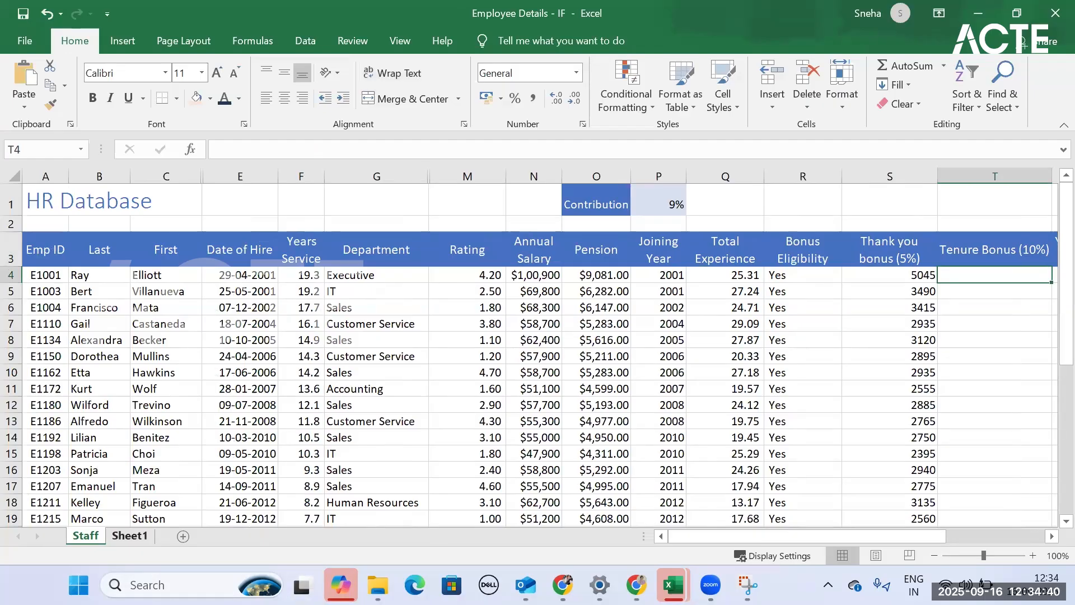
click(130, 536)
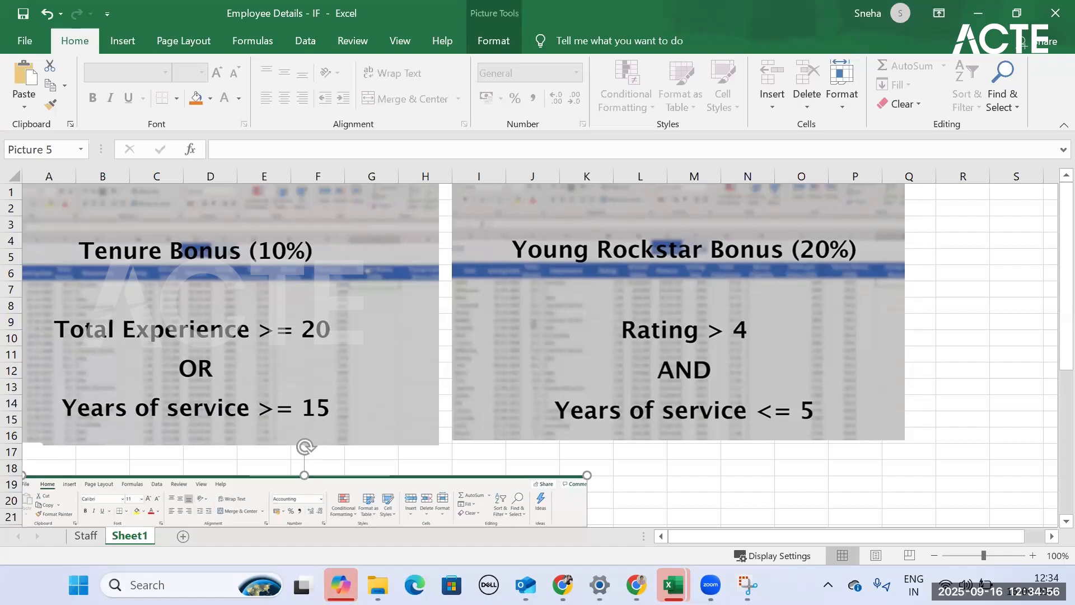
click(90, 536)
text(=or)
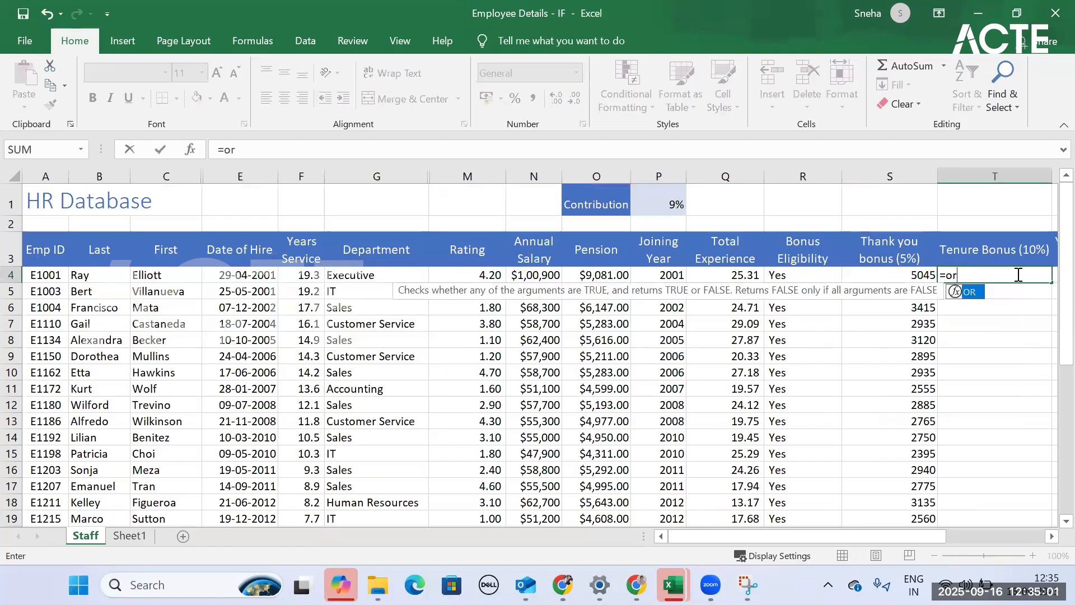
key(Tab)
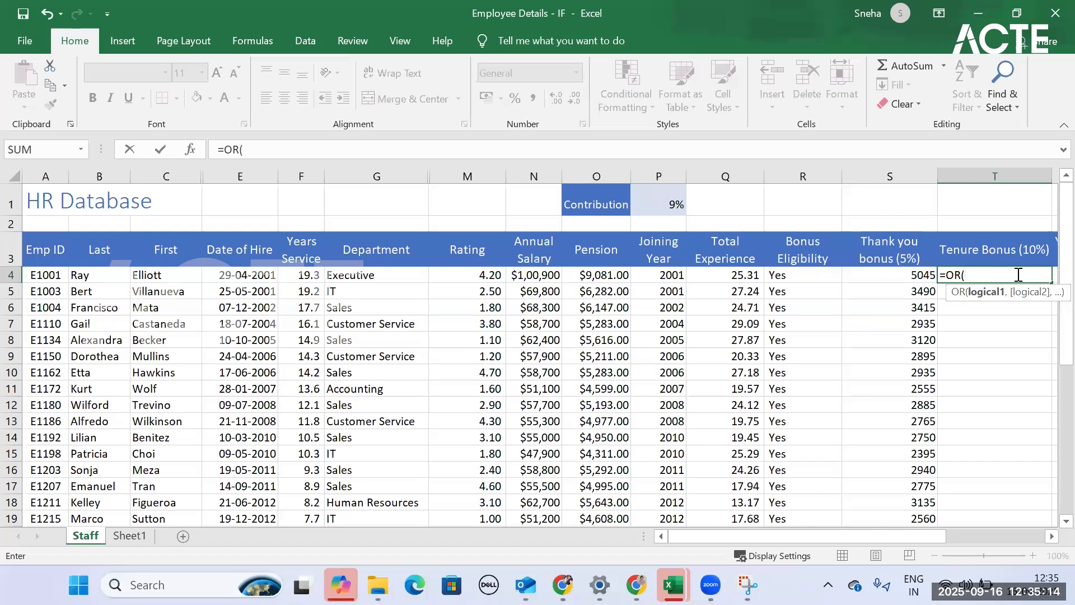
click(750, 274)
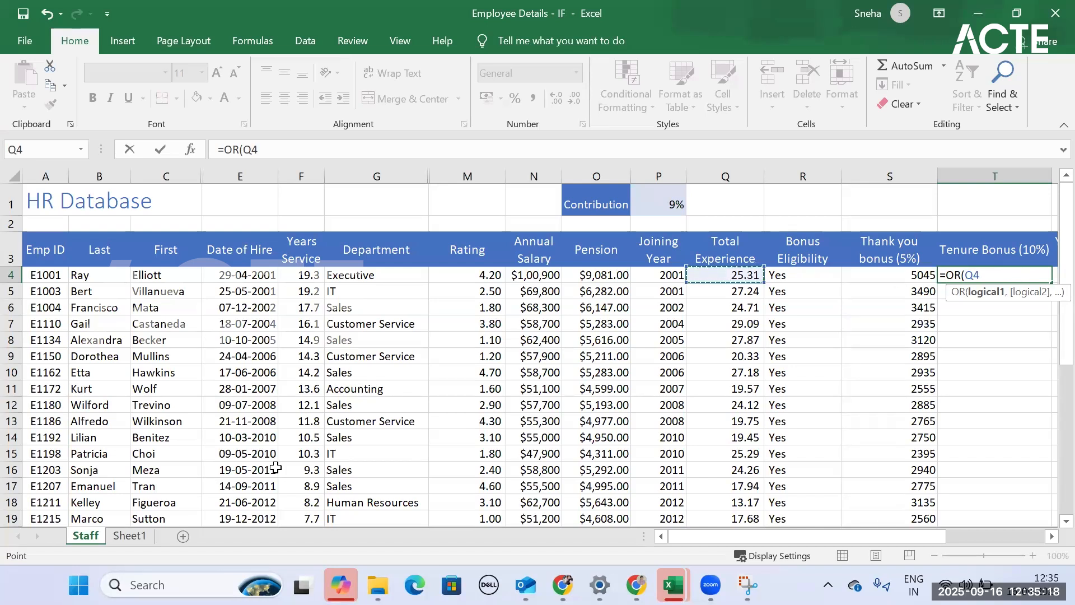
text(>=)
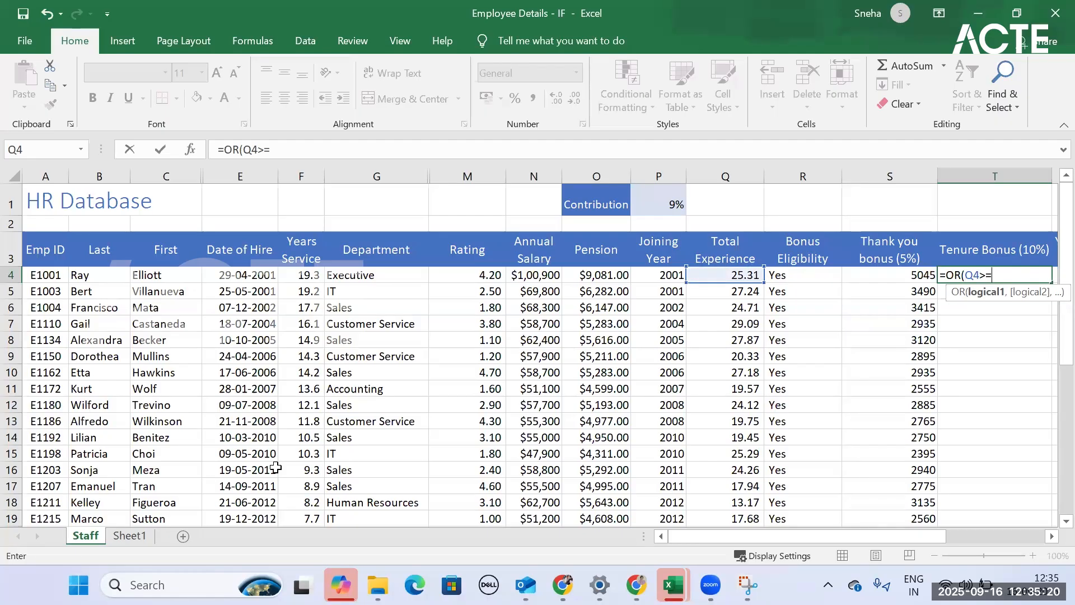
text(20,)
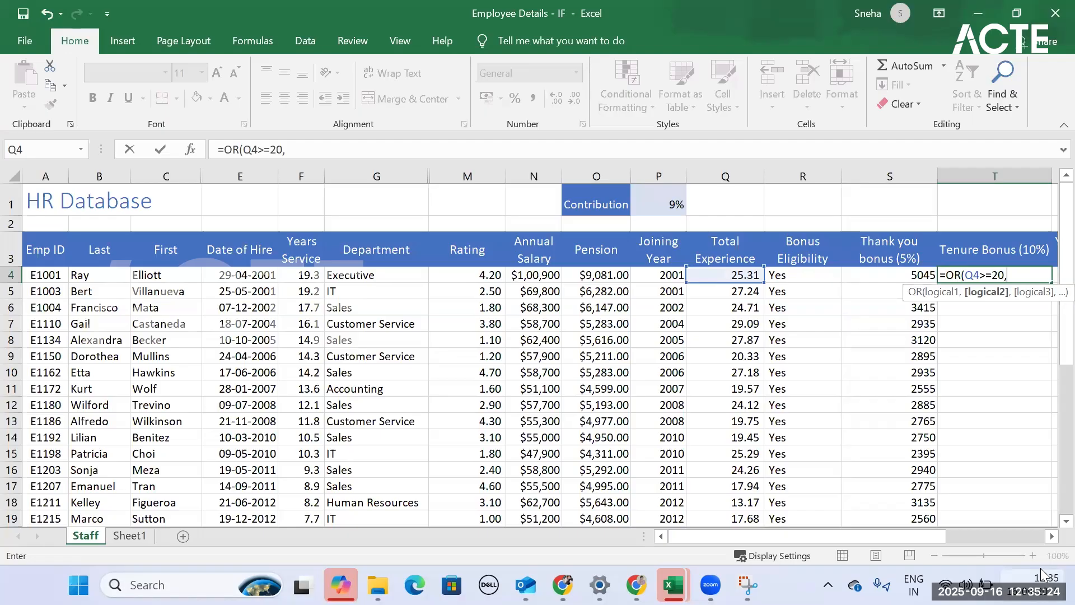
click(307, 275)
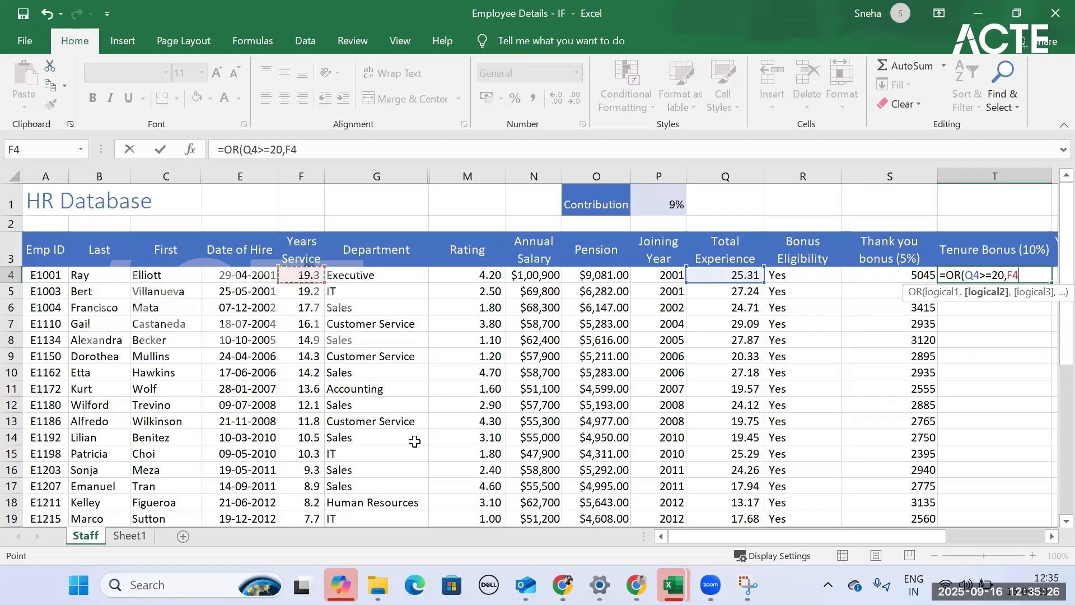
text(>=15)
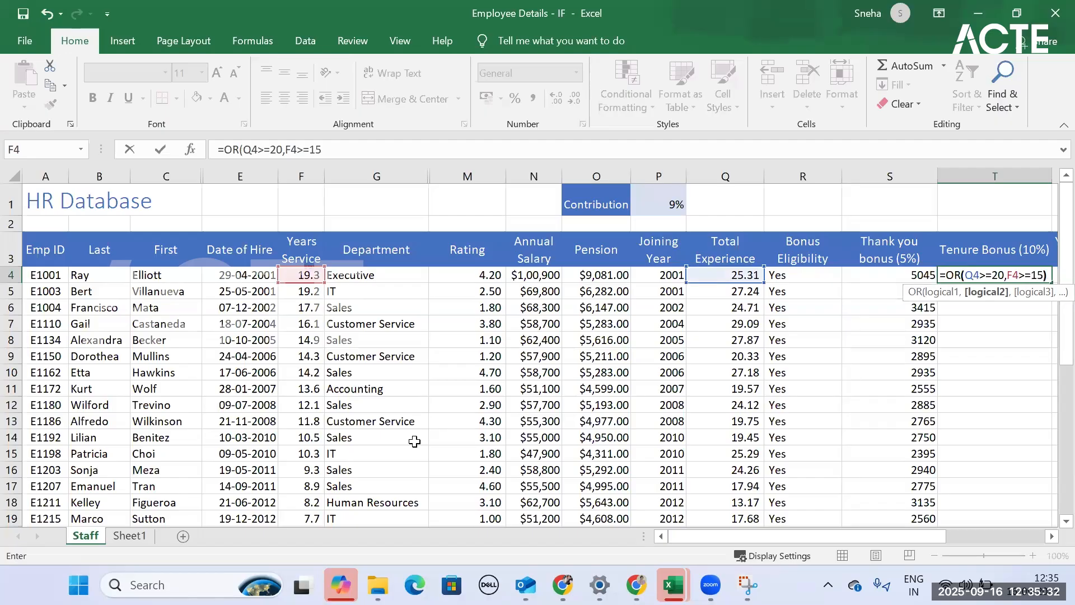
text())
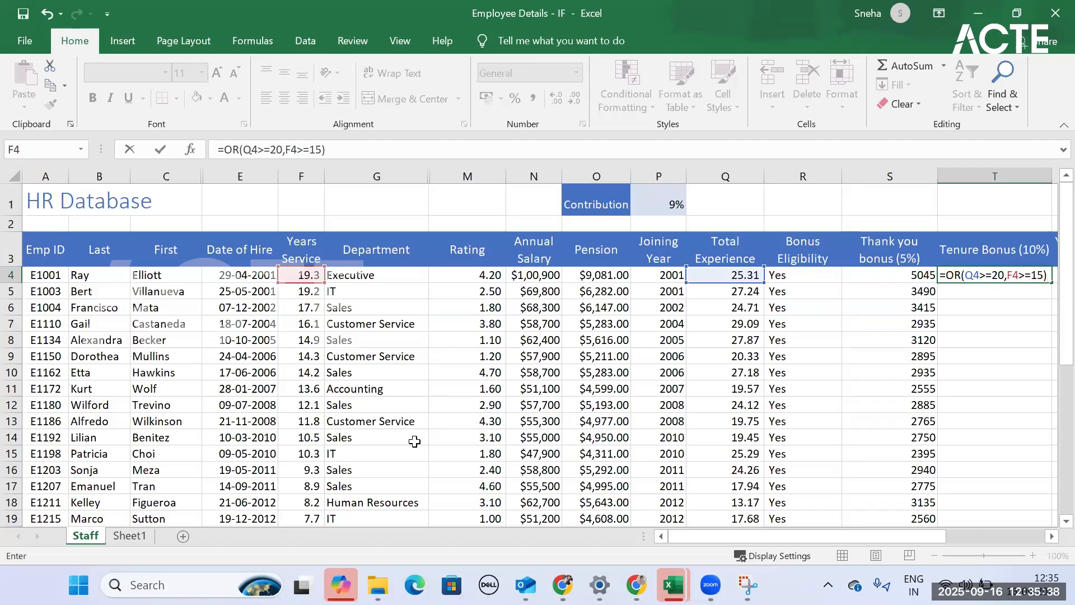
key(Return)
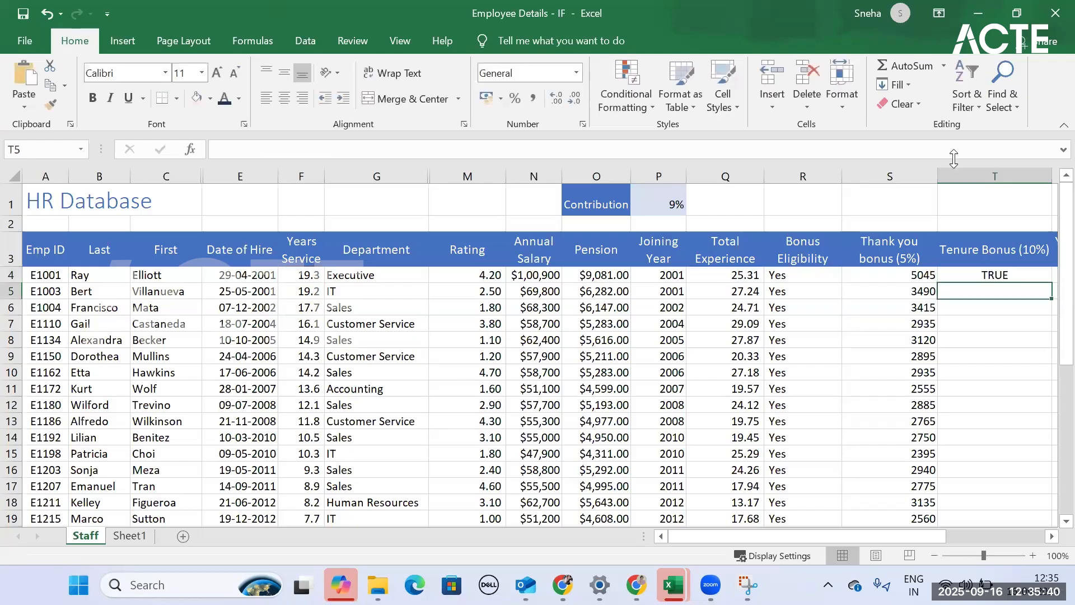
- Fill the OR formula from T4 down the whole Tenure Bonus (10%) column
scroll(931, 297, right, 1)
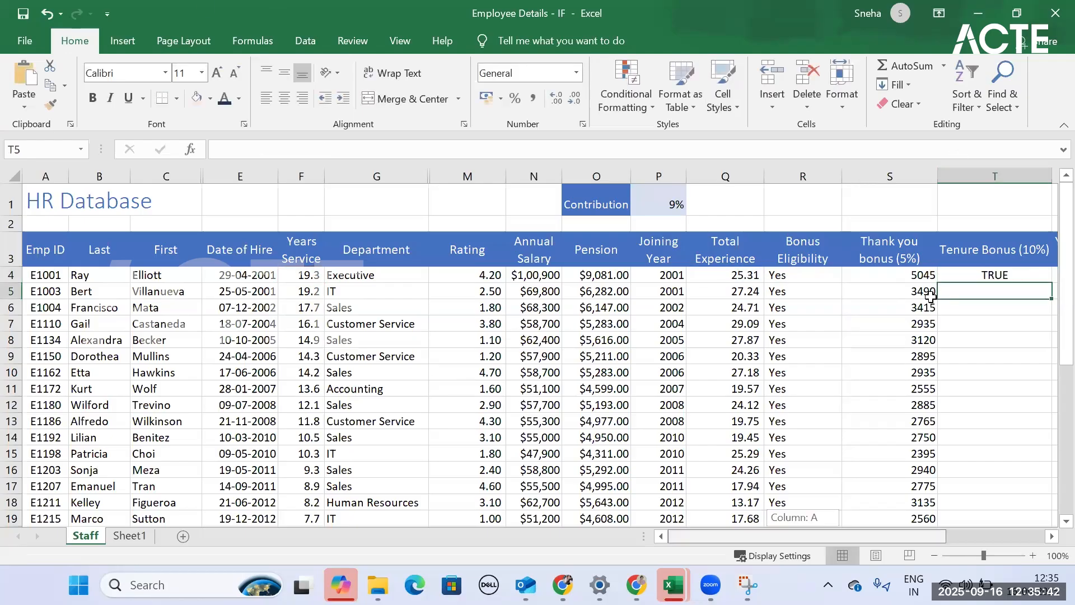
scroll(931, 297, right, 1)
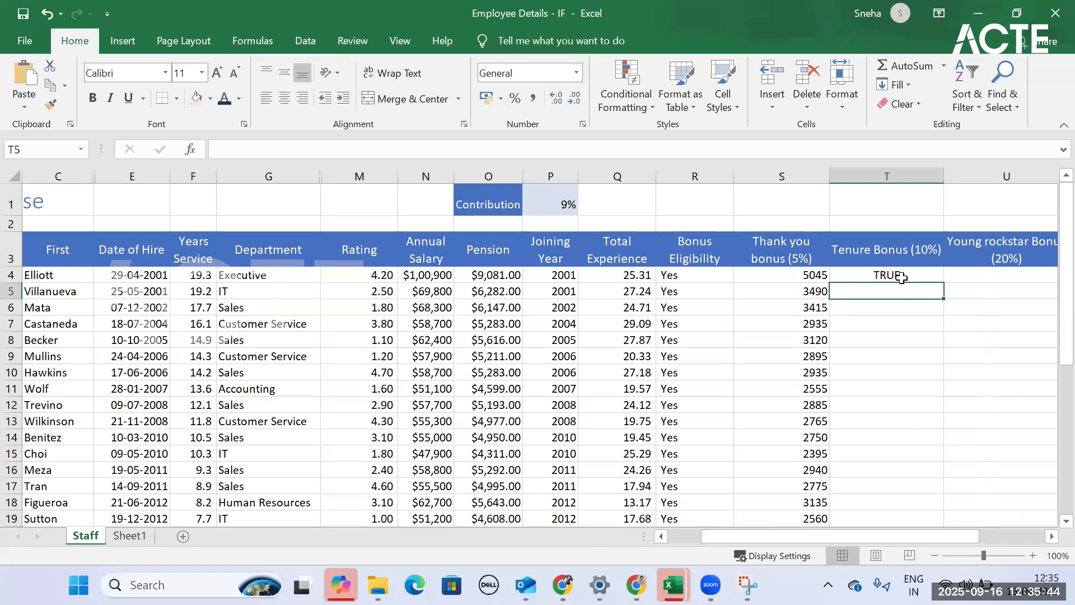
click(902, 278)
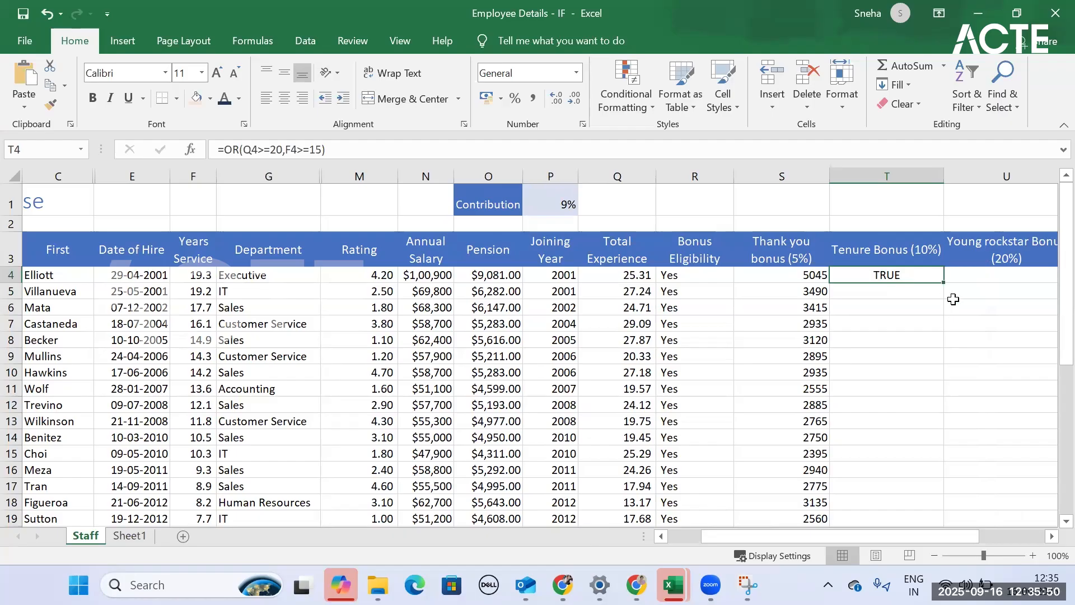
double_click(946, 281)
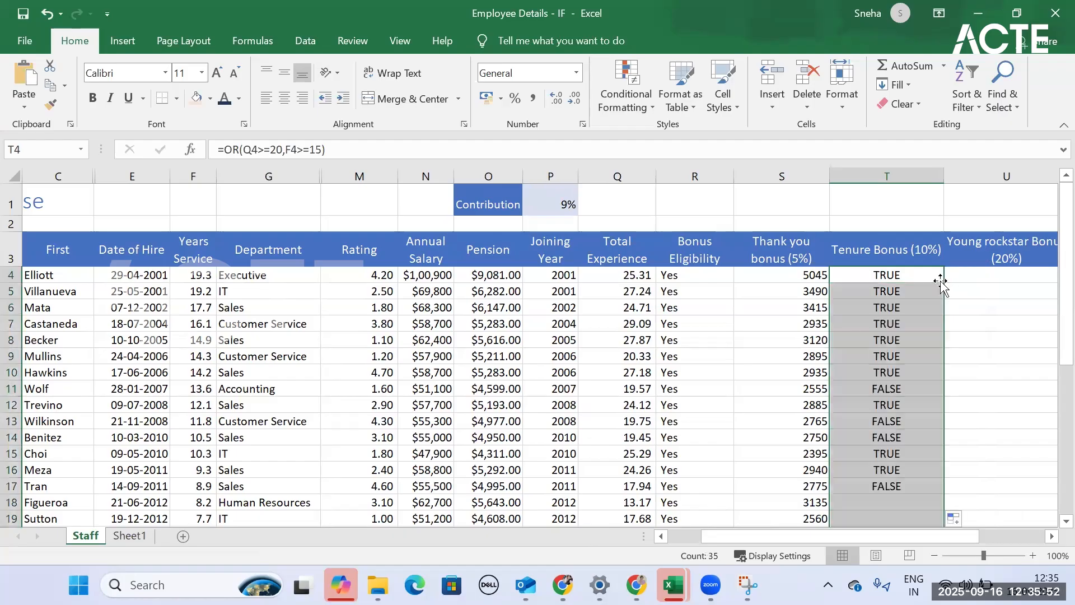
- Check the tenure result in row 11 against the criteria on Sheet1 and look through the rest of the Tenure Bonus column
click(887, 387)
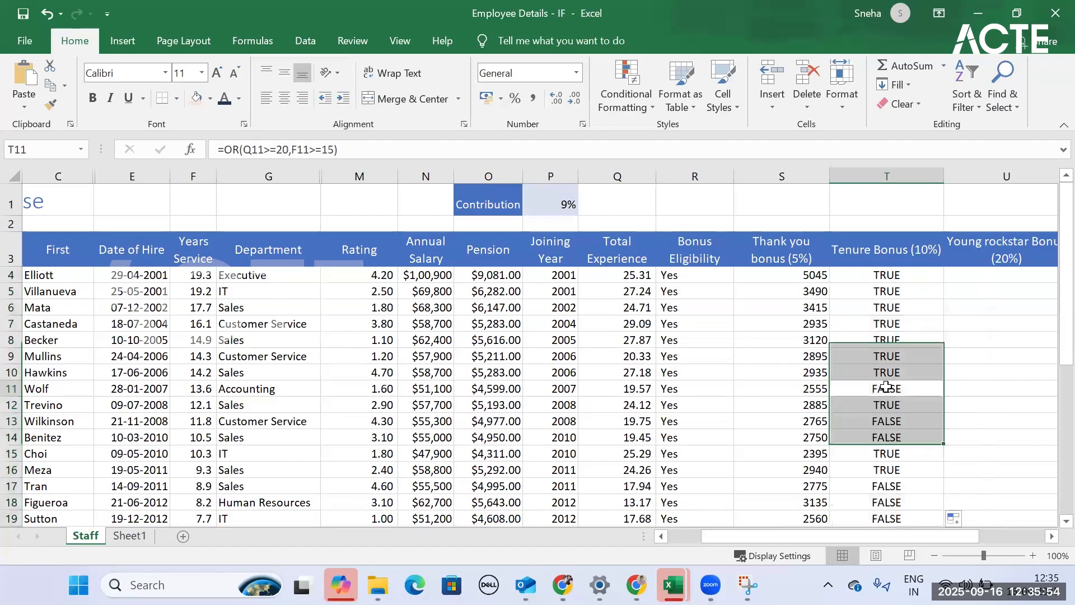
drag(718, 389, 37, 396)
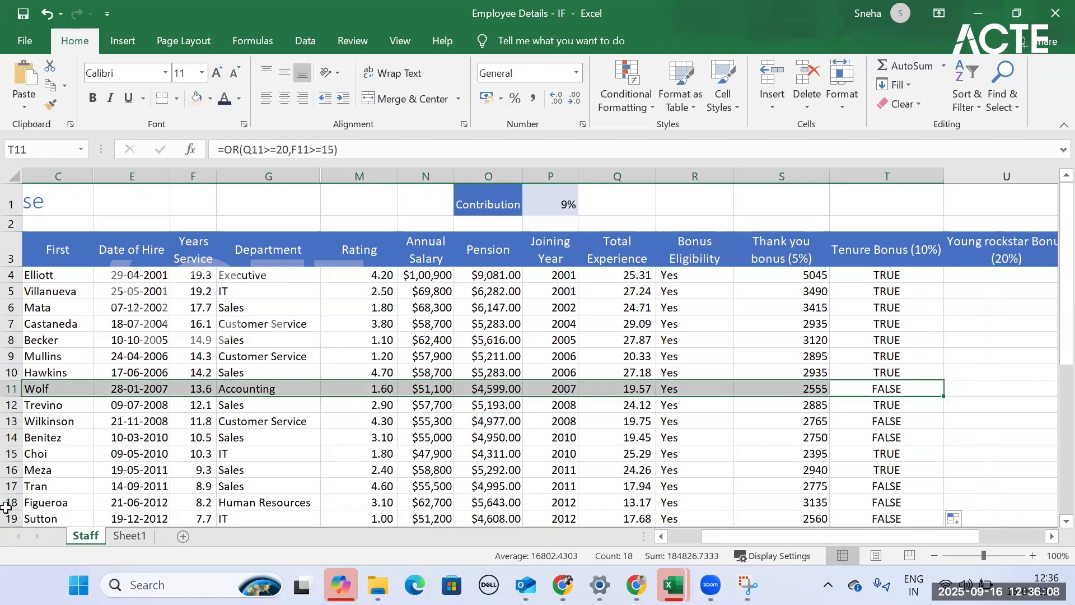
click(129, 536)
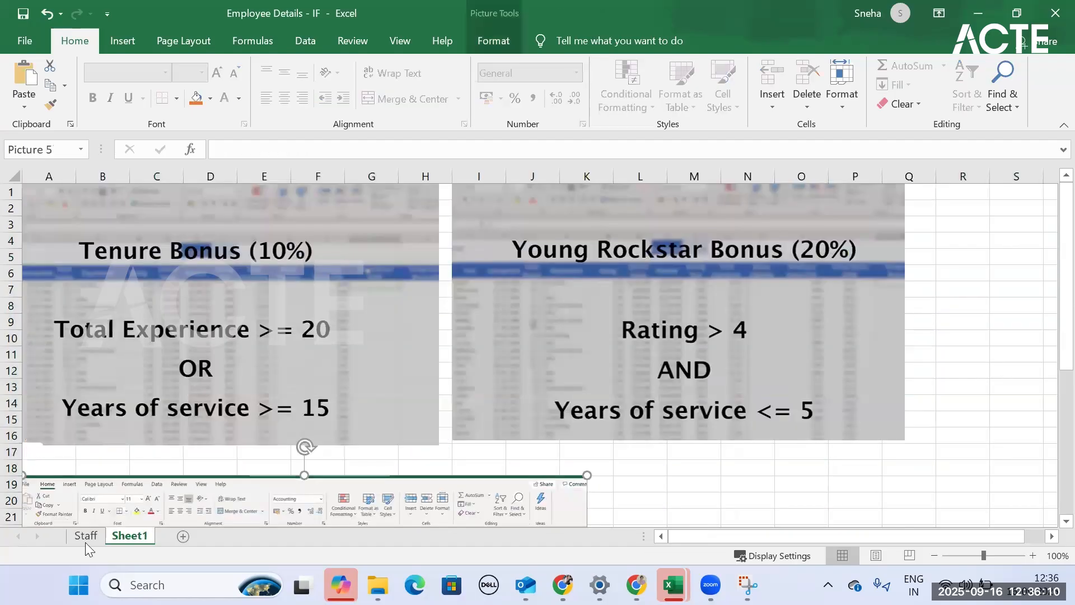
key(ctrl+Page_Up)
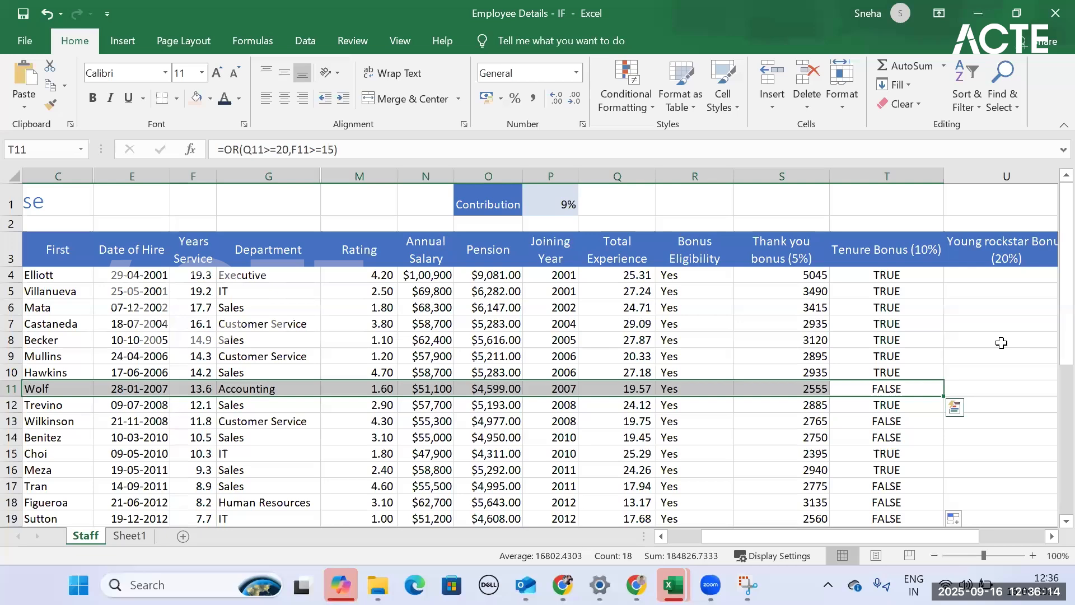
scroll(903, 383, down, 4)
scroll(902, 383, down, 2)
scroll(899, 392, up, 7)
click(890, 275)
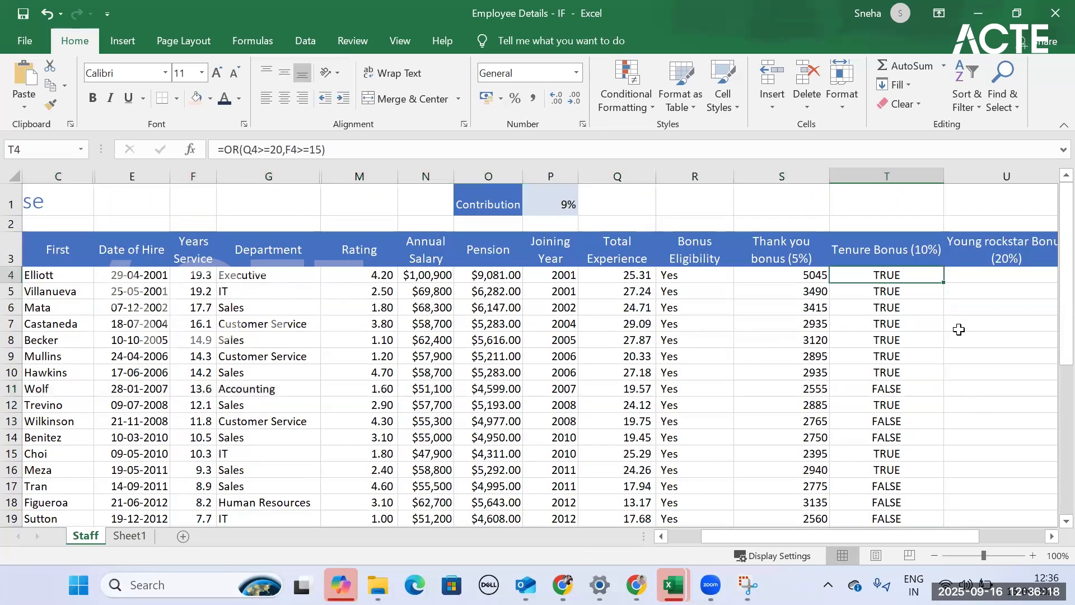
- Check the Young Rockstar Bonus criteria on Sheet1 and return to U4 on Staff
click(970, 276)
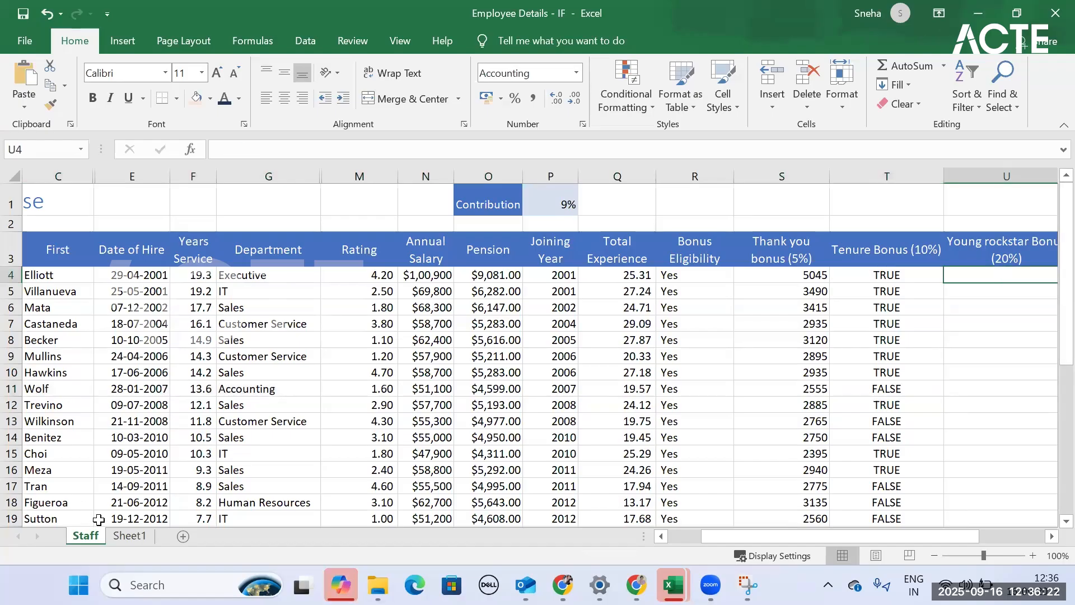
key(ctrl+Page_Down)
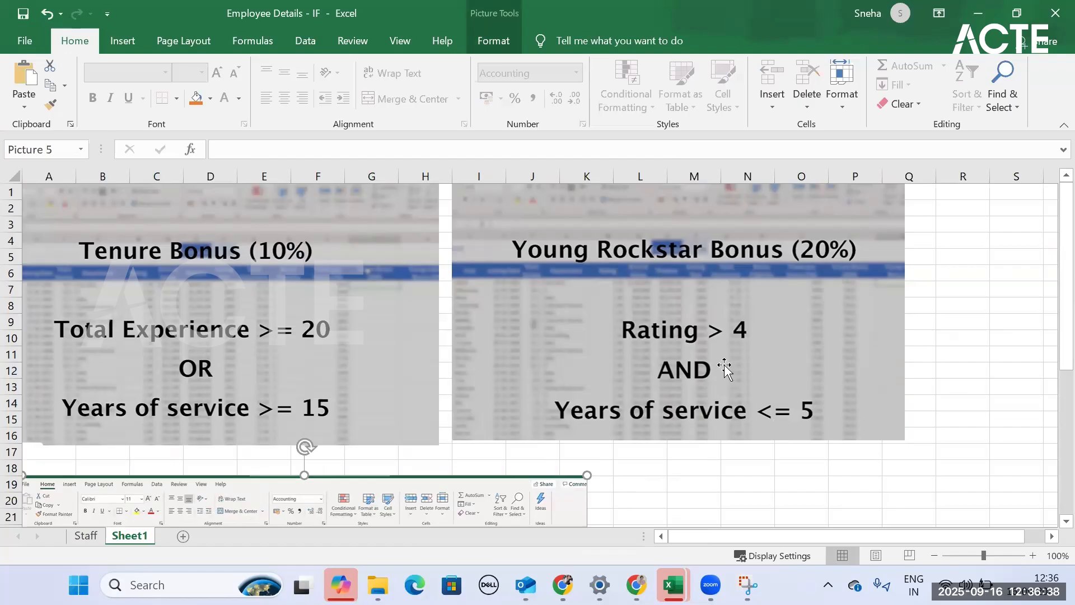
click(86, 536)
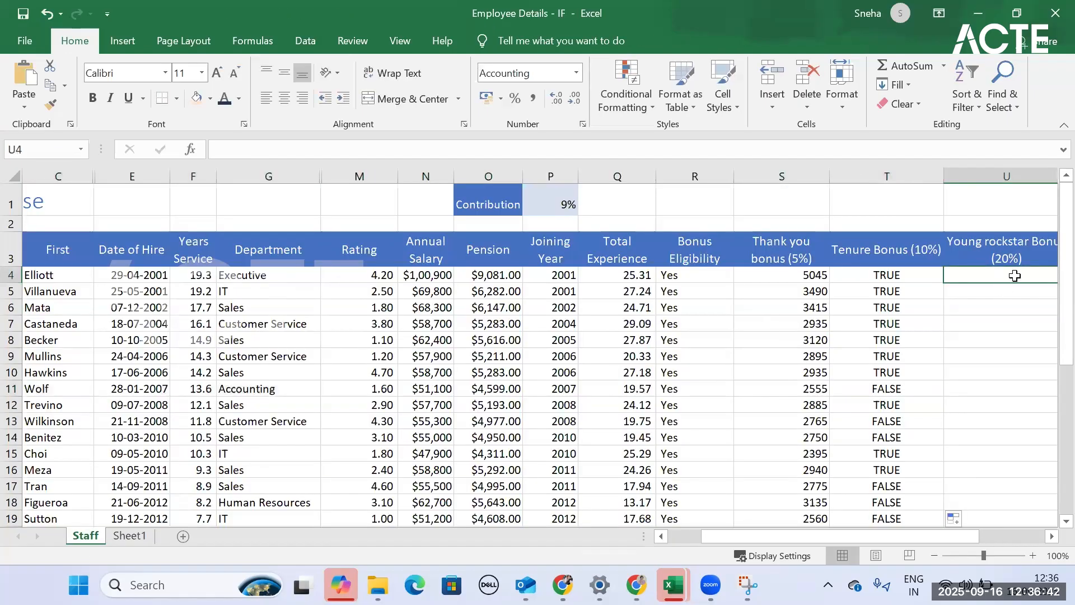
- Start an AND formula in U4, recheck the criteria on Sheet1, and remove part of the sheet reference this adds to the formula
key(Tab)
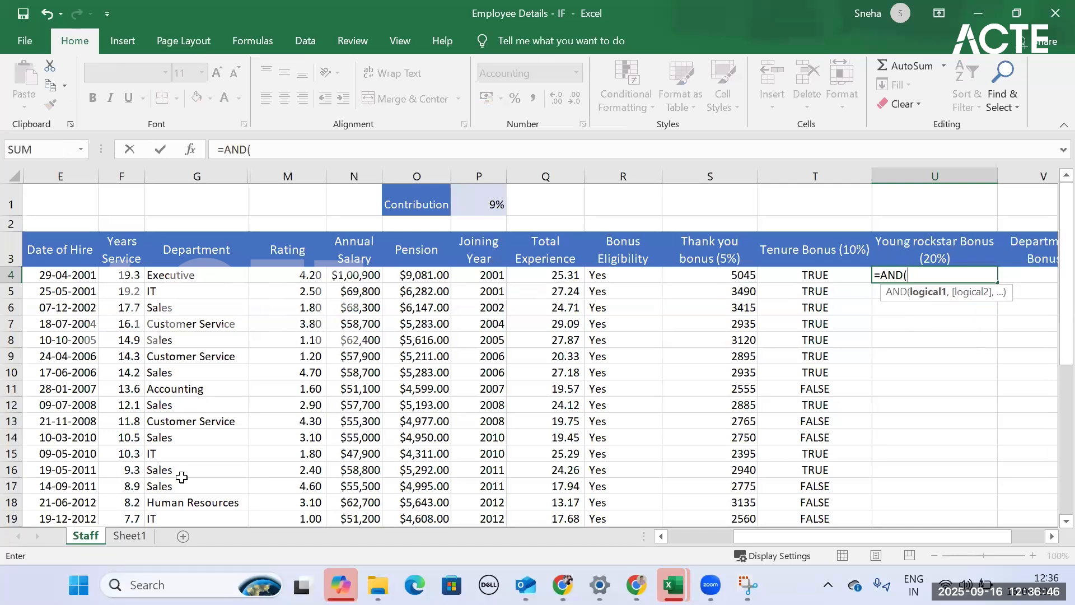
key(ctrl+Page_Down)
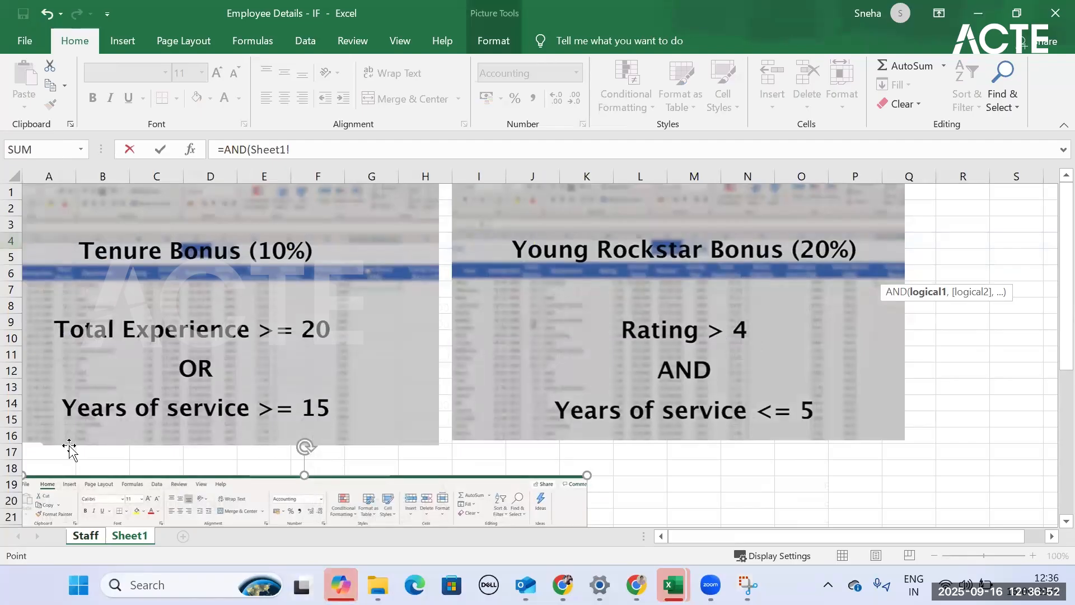
click(81, 537)
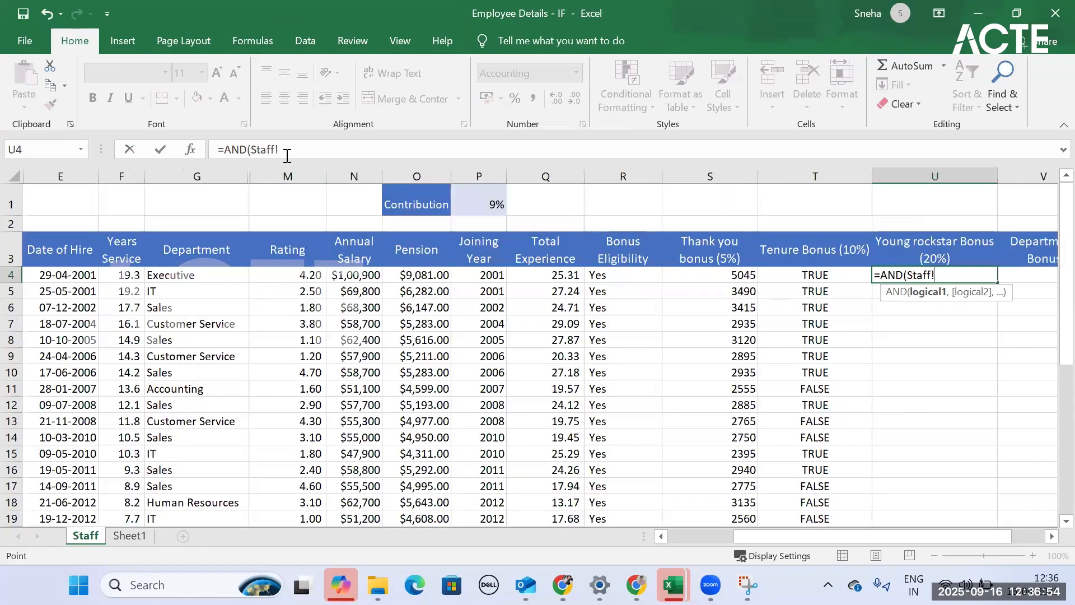
key(BackSpace)
key(BackSpace)
key(BackSpace)
key(BackSpace)
key(BackSpace)
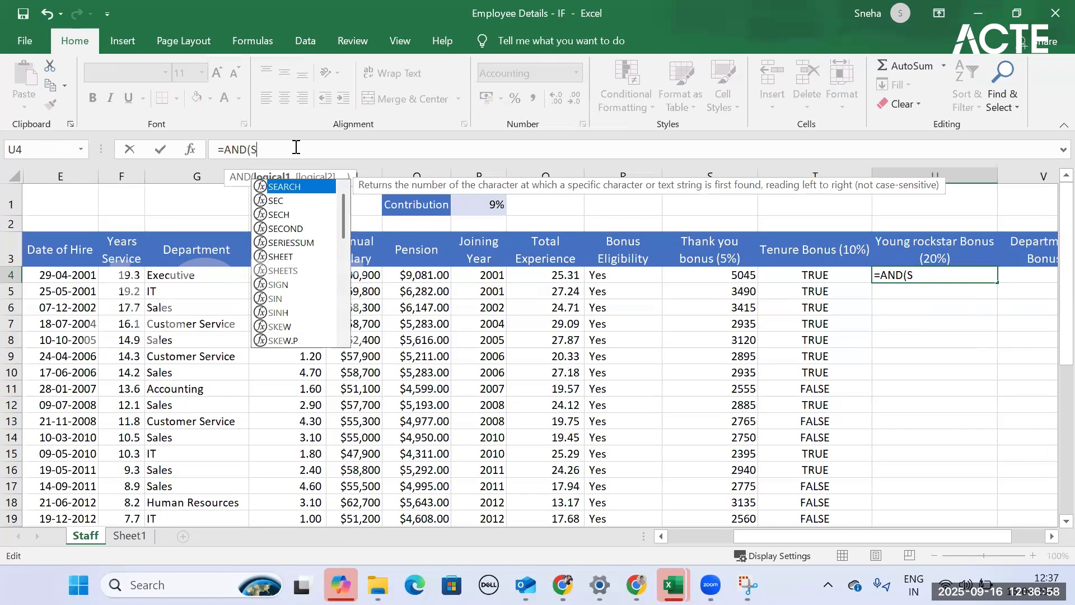
key(BackSpace)
- Add the rating test Staff!M4>4 as the first condition of the AND formula in U4
click(311, 275)
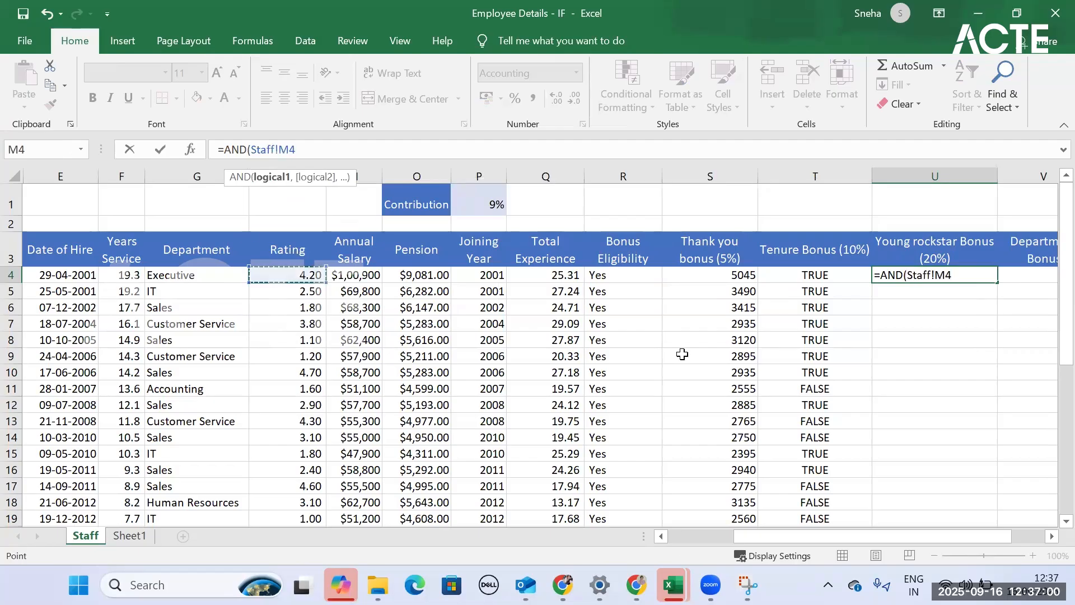
key(Down)
key(Down)
key(Down)
key(Down)
key(Down)
key(Down)
key(Down)
key(Down)
key(Down)
key(Down)
key(Down)
key(Down)
key(Down)
key(Down)
key(Down)
key(Down)
key(Down)
key(Down)
key(Down)
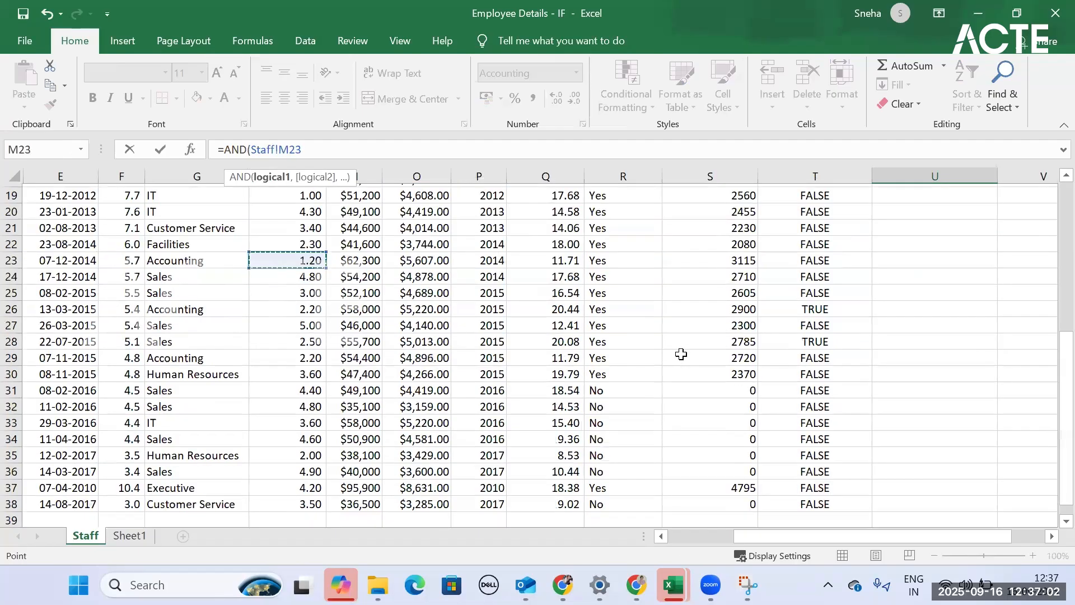
scroll(560, 181, up, 7)
click(296, 274)
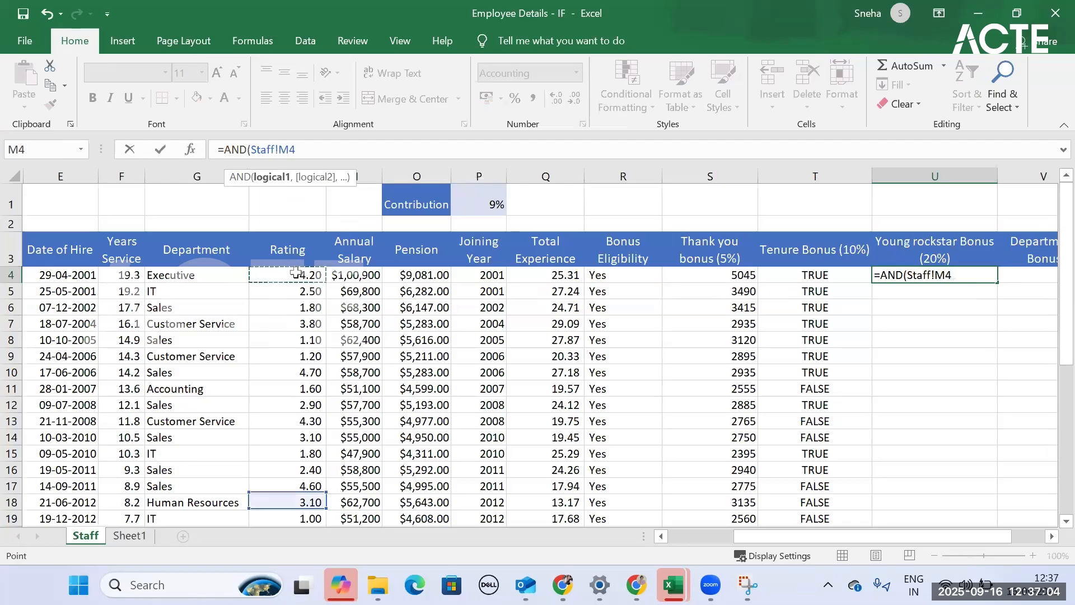
text(>)
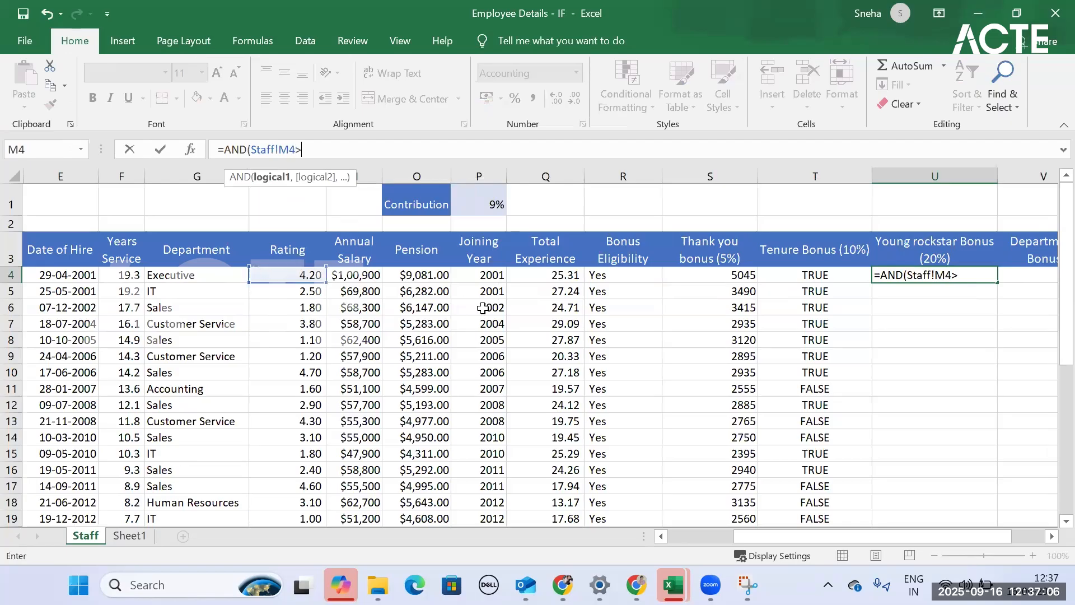
text(4,)
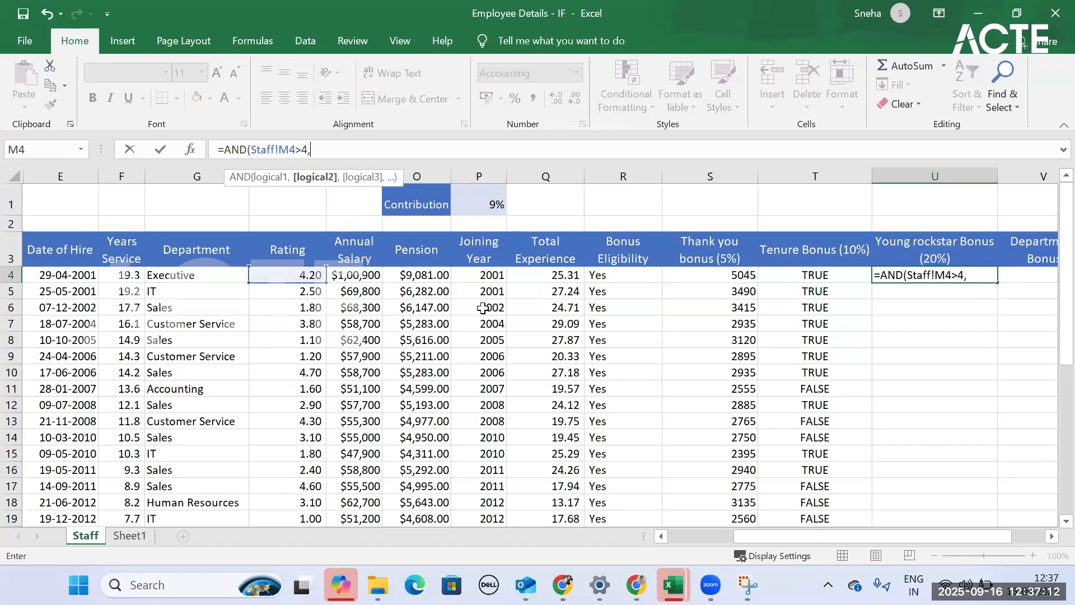
- Add the years-of-service cell F4 as the second argument and enter =AND(Staff!M4>4,Staff!F4) in U4
click(137, 278)
text(>2)
key(BackSpace)
key(BackSpace)
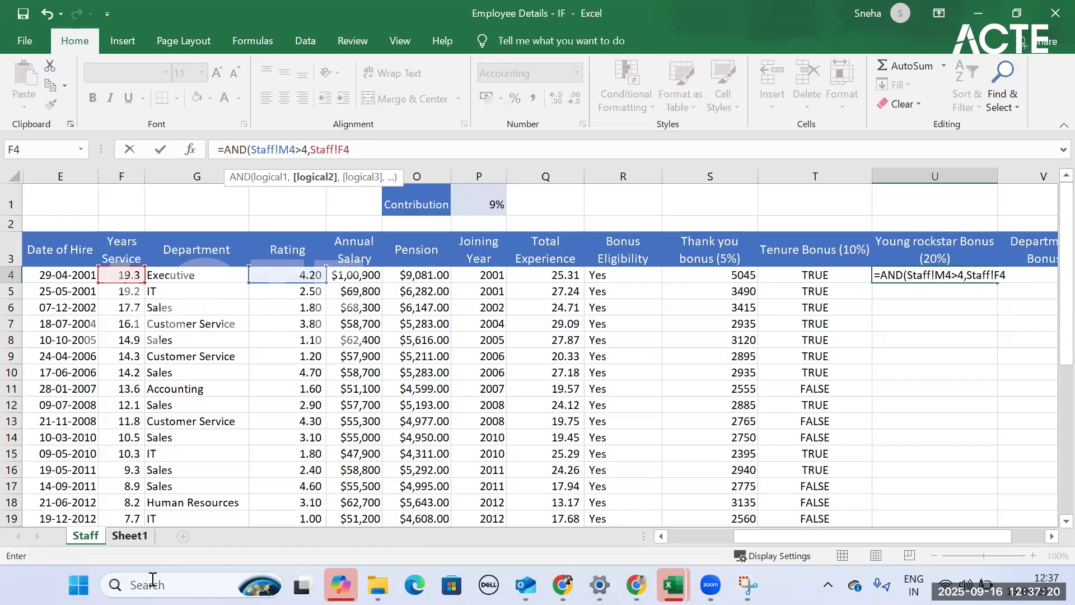
key(ctrl+Return)
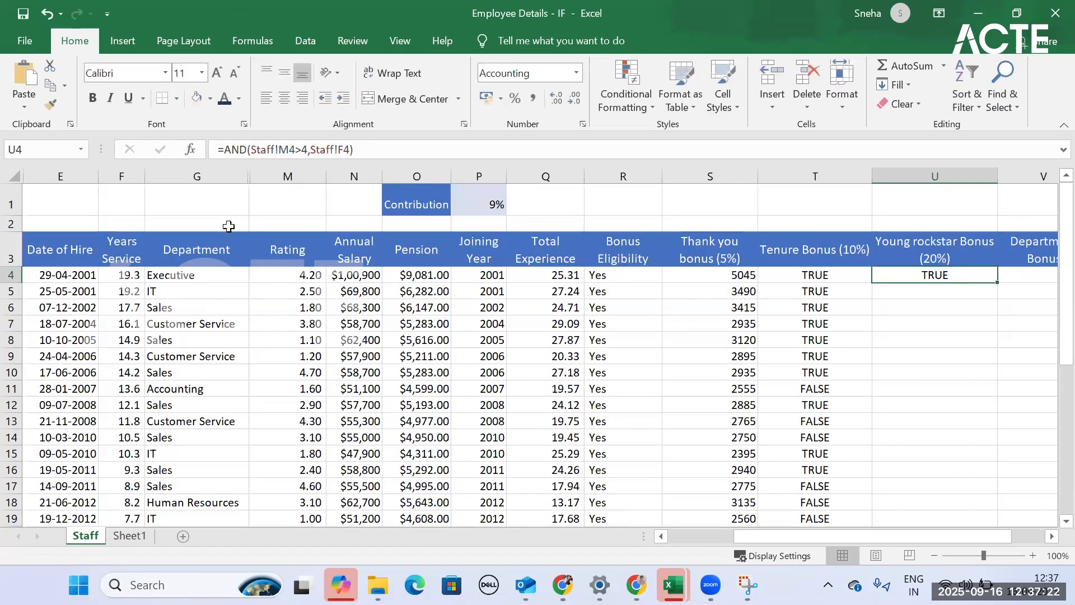
- Delete the entire AND formula with the Staff! references from U4
click(390, 149)
drag(450, 150, 164, 147)
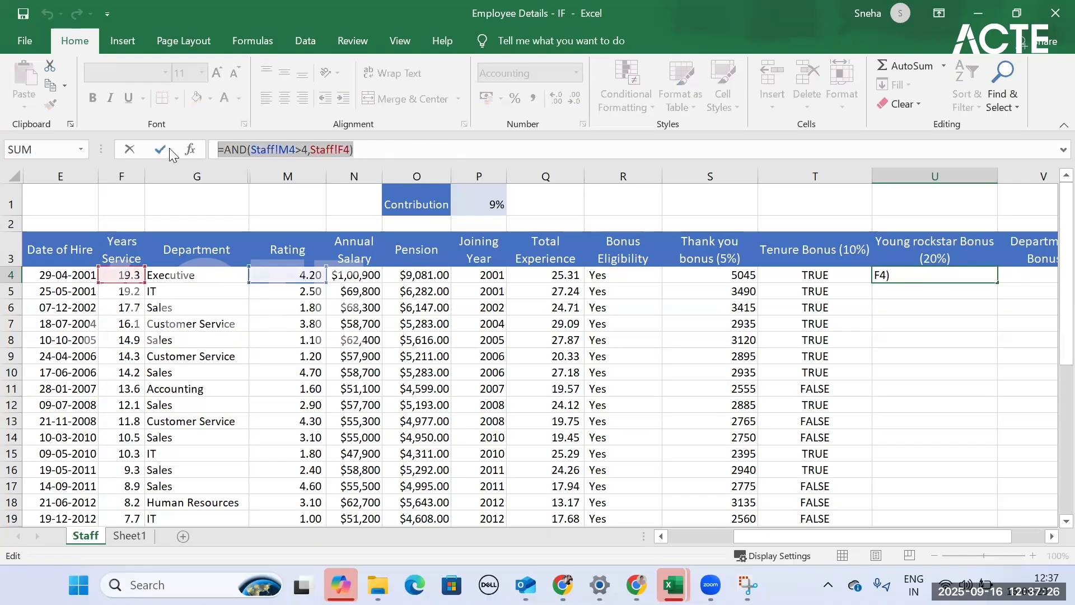
key(Delete)
key(ctrl+Return)
- Enter =AND(M4<=4,F4<=5) in U4 to test rating and years of service for the Young Rockstar Bonus
text(=an)
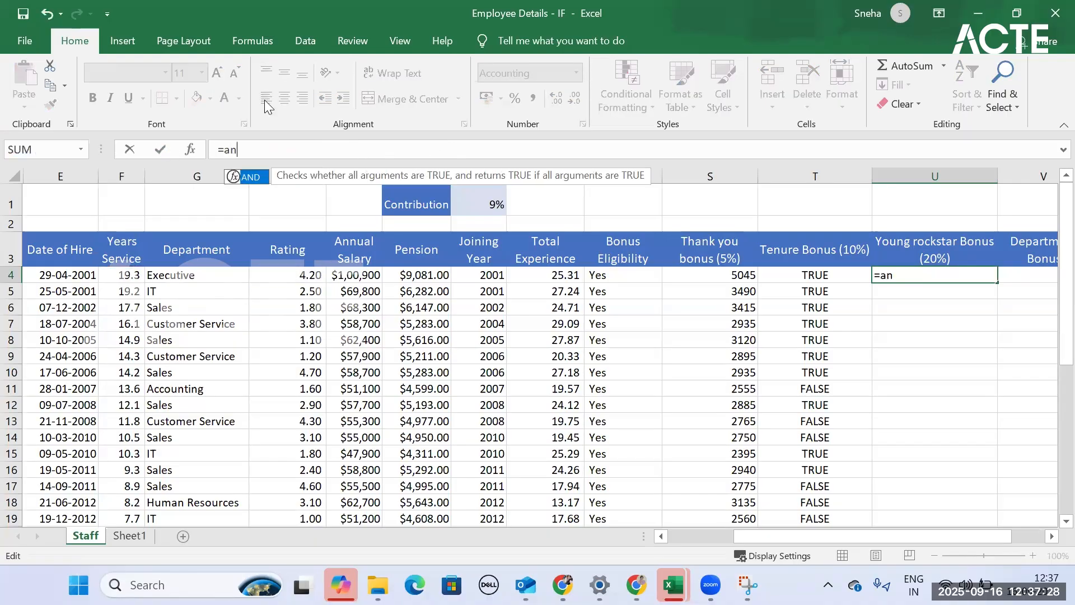
text(d()
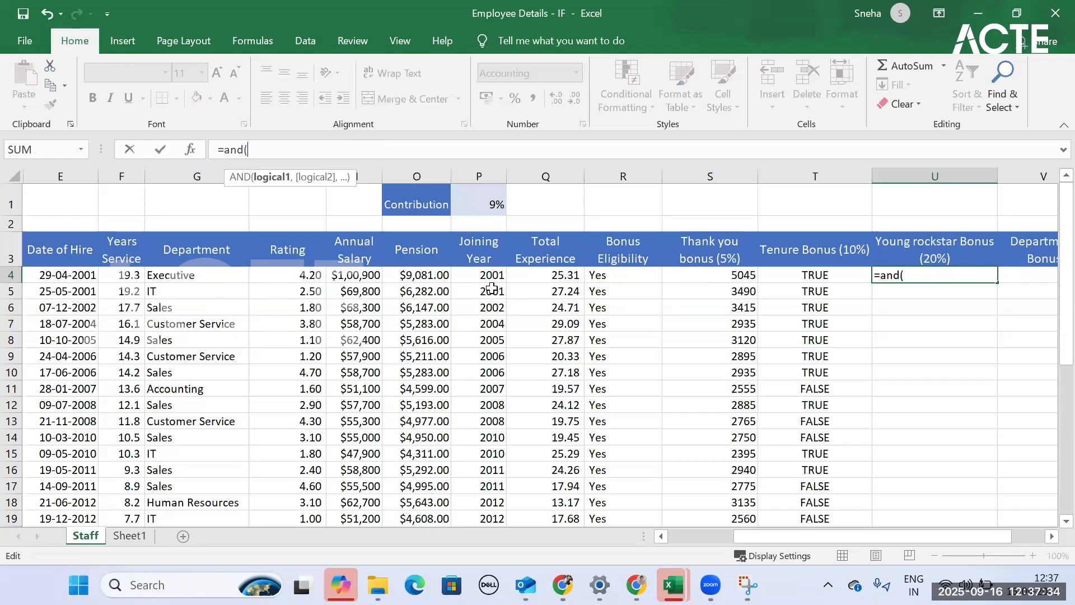
click(312, 274)
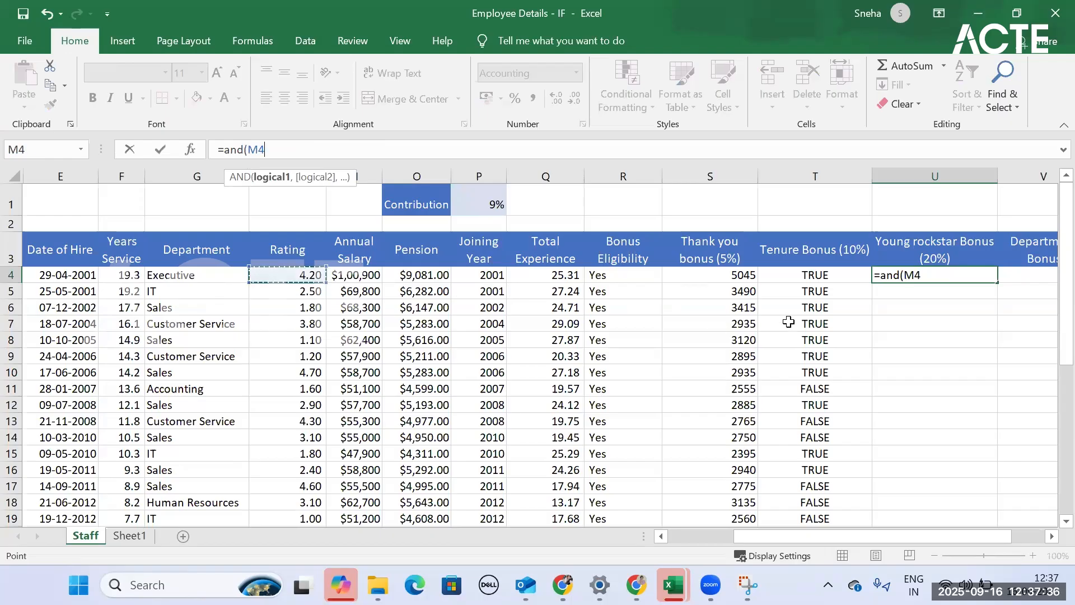
text(<=4)
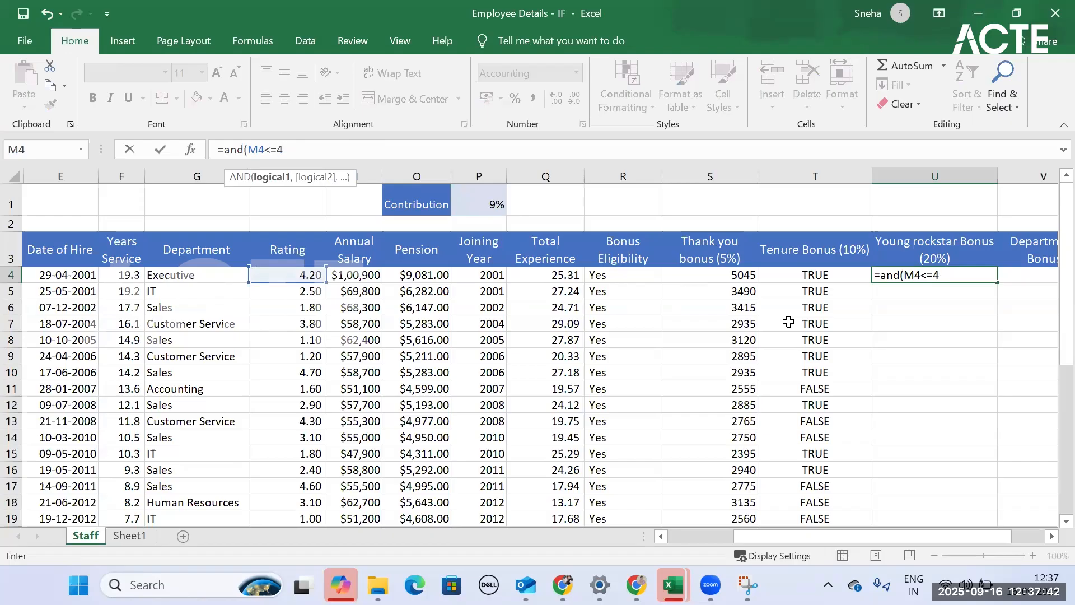
text(,)
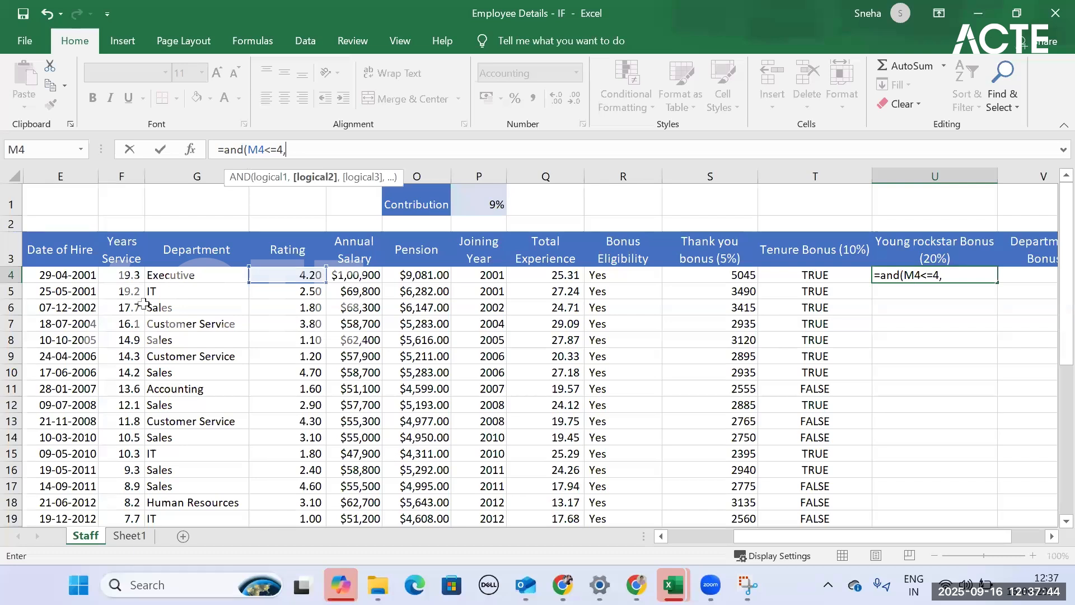
click(122, 275)
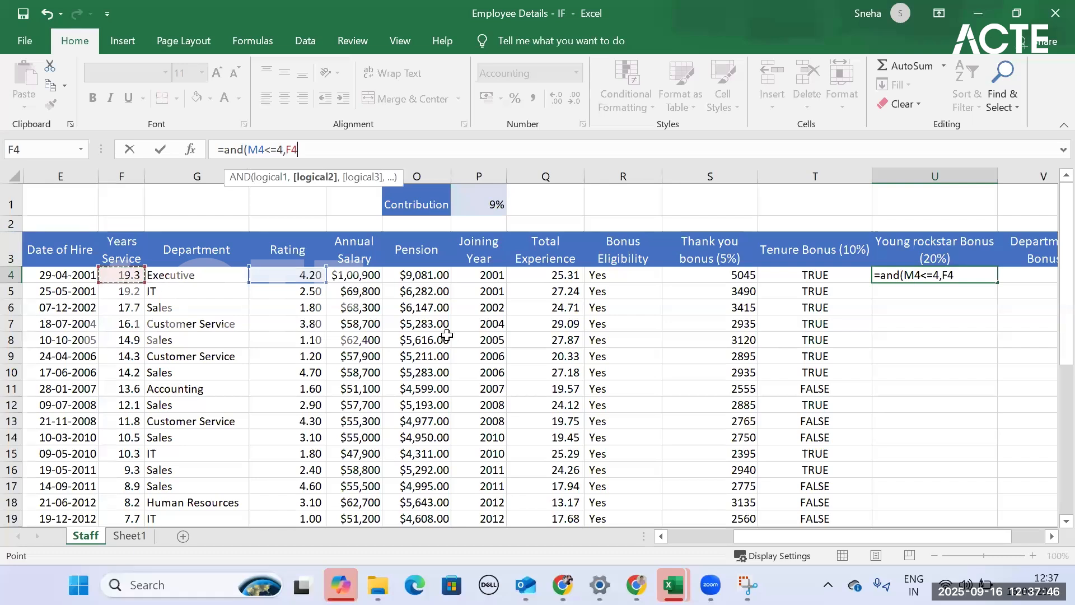
text(<)
key(BackSpace)
text(>)
key(BackSpace)
text(<=5))
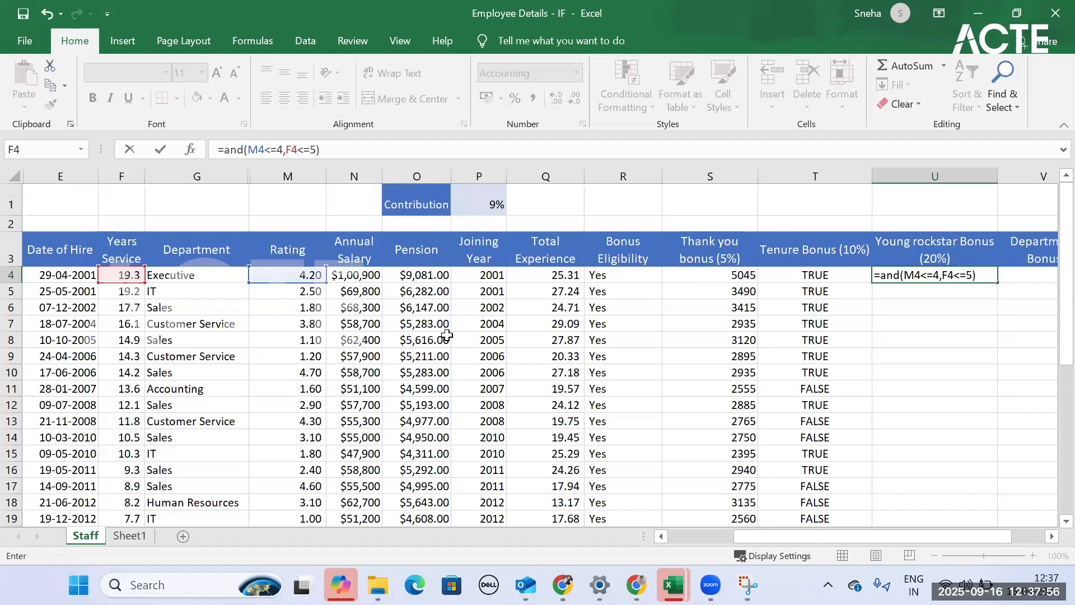
key(Return)
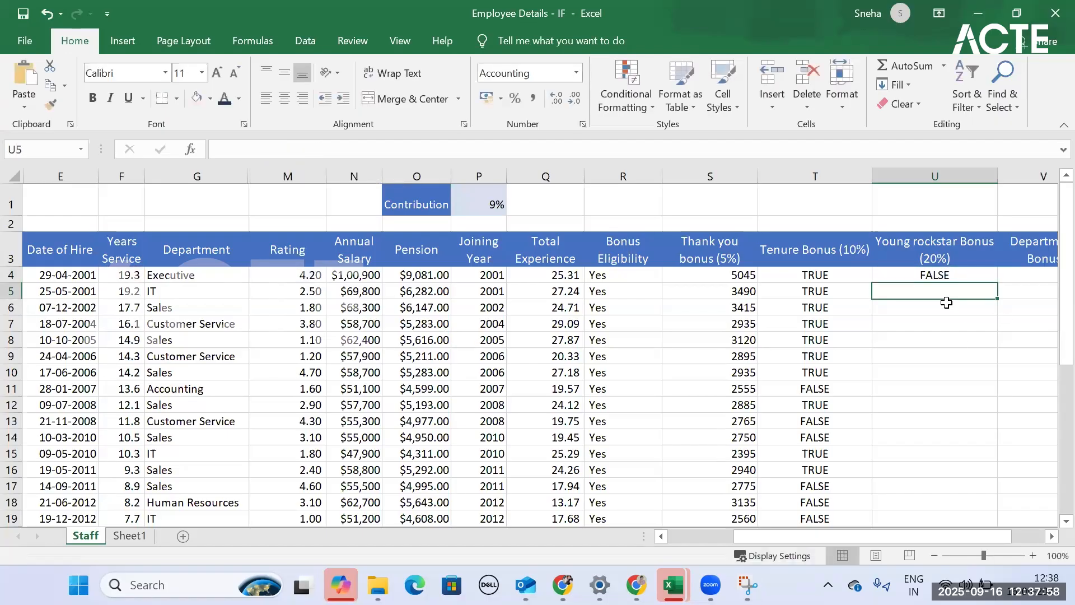
- Fill the AND formula from U4 down the whole Young Rockstar Bonus (20%) column and look through the results
click(955, 277)
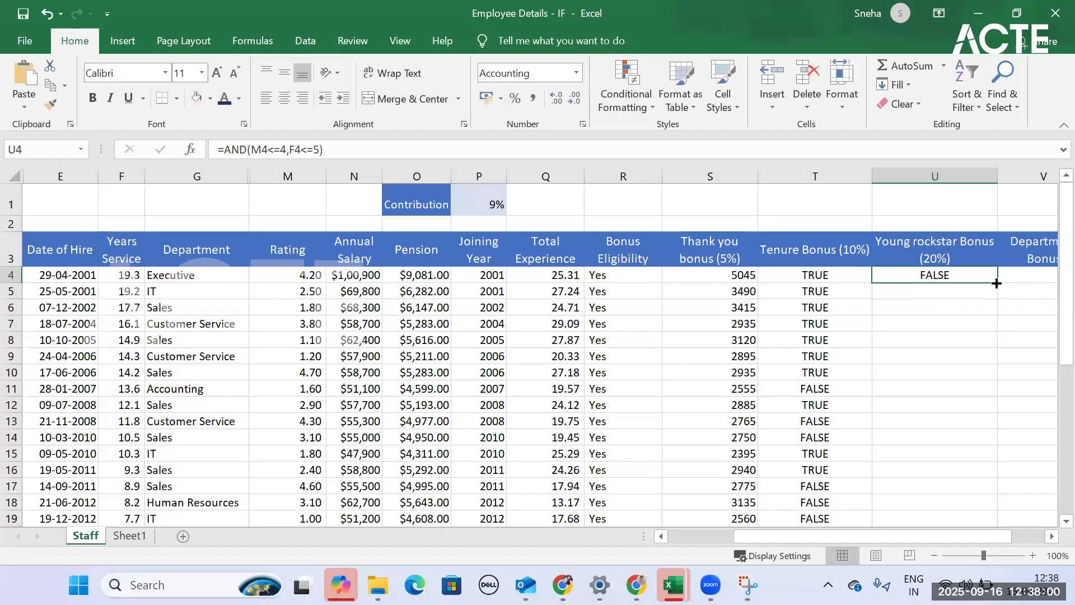
double_click(996, 283)
scroll(962, 447, down, 5)
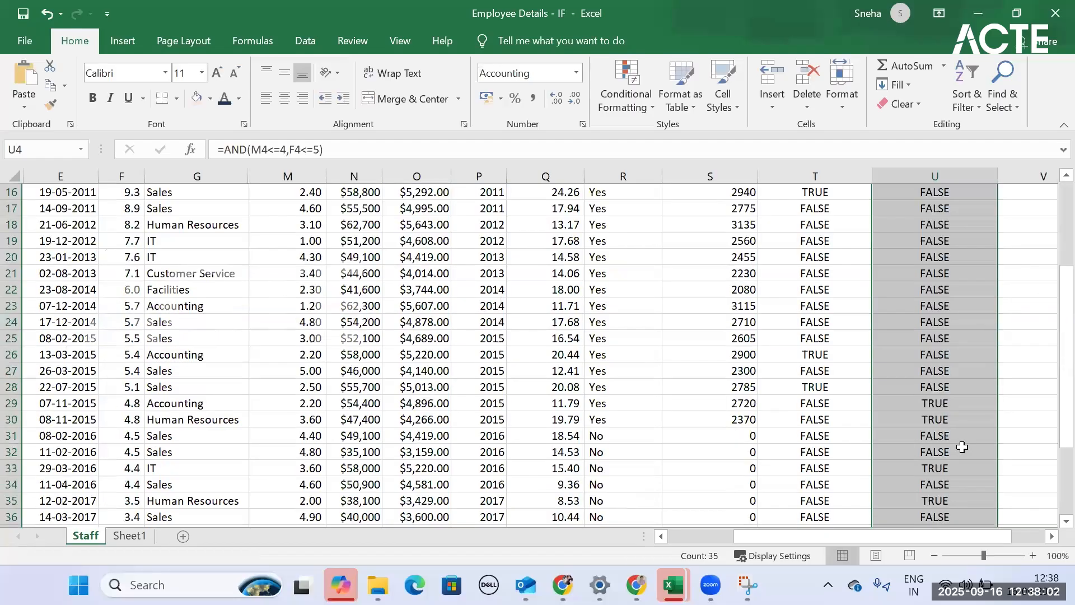
scroll(963, 447, down, 5)
scroll(962, 447, up, 8)
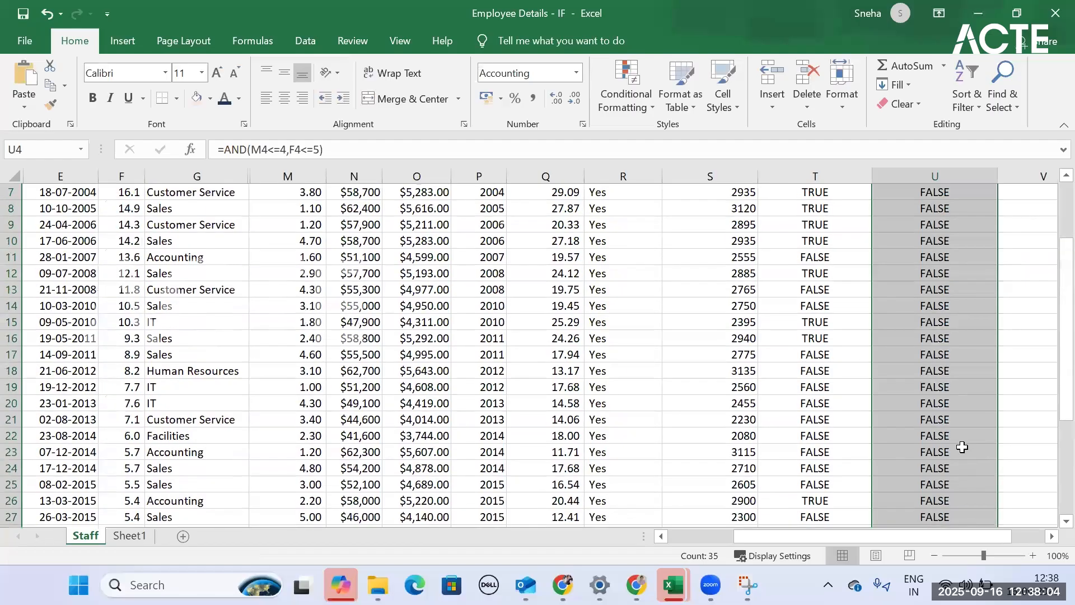
scroll(962, 447, up, 2)
click(947, 274)
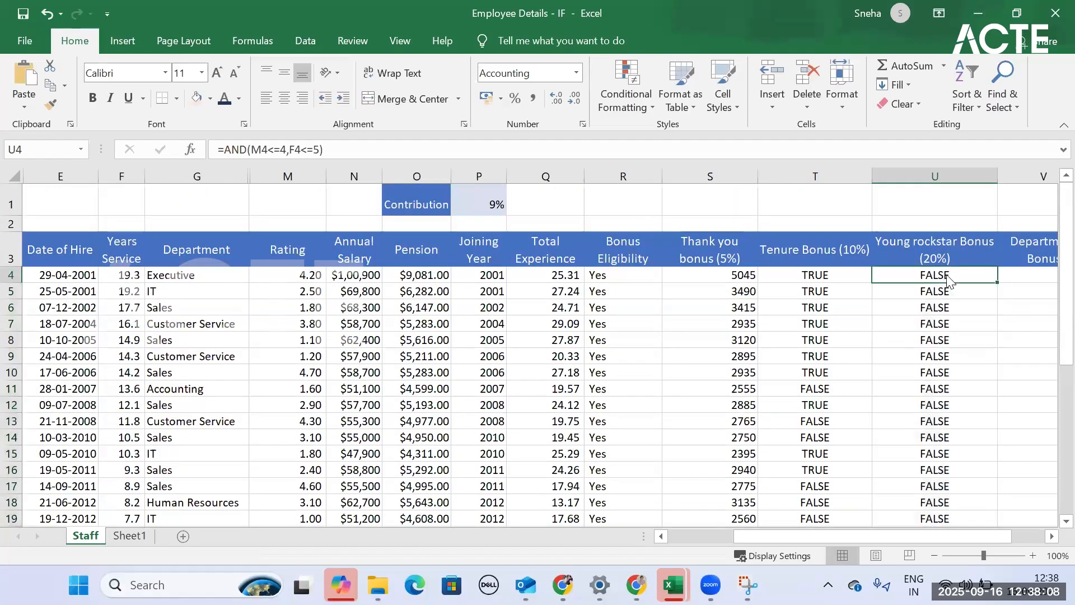
- Nest the Tenure Bonus OR test in an IF so T4 holds =IF(OR(Q4>=20,F4>=15),N4*10%,0)
click(817, 274)
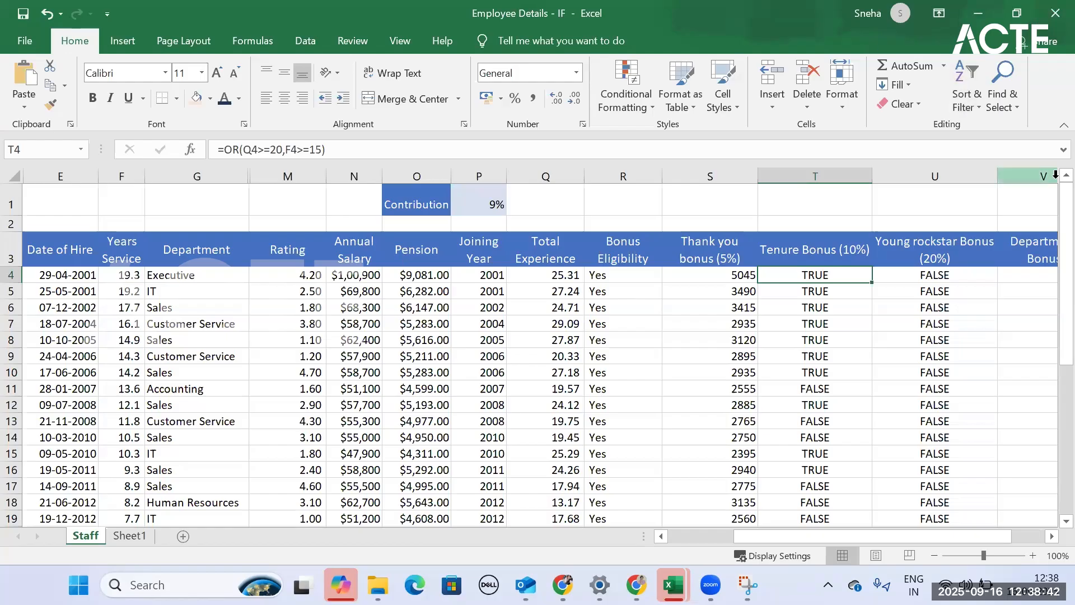
click(224, 149)
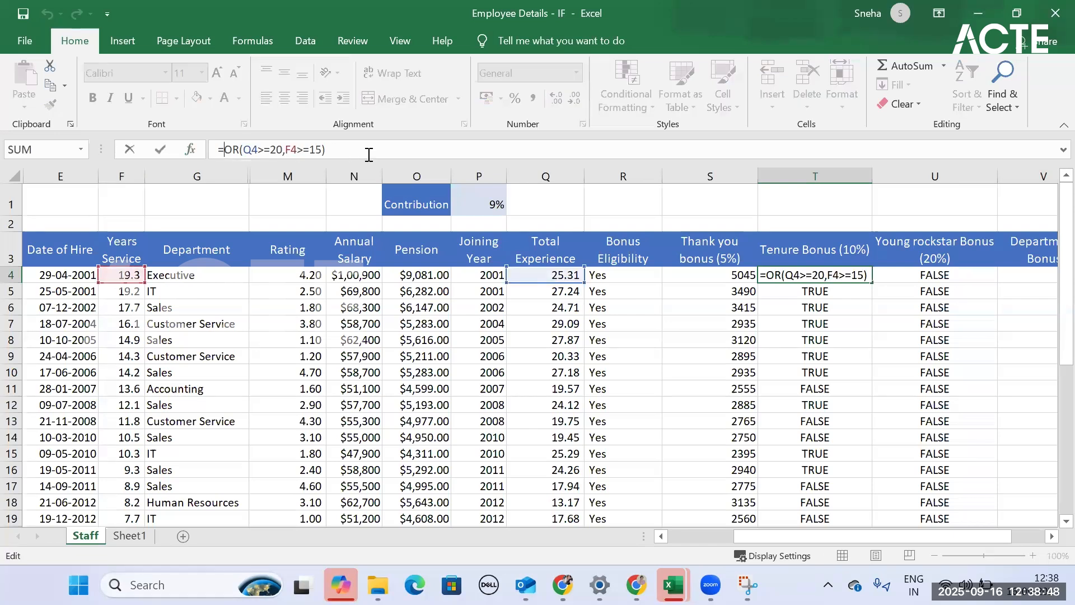
text(if)
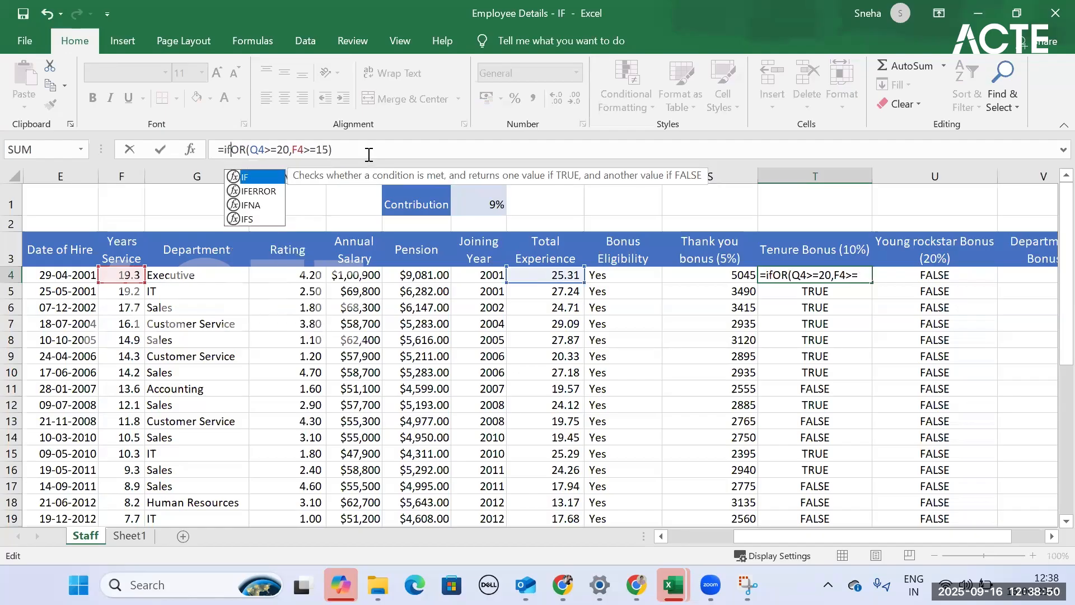
text(()
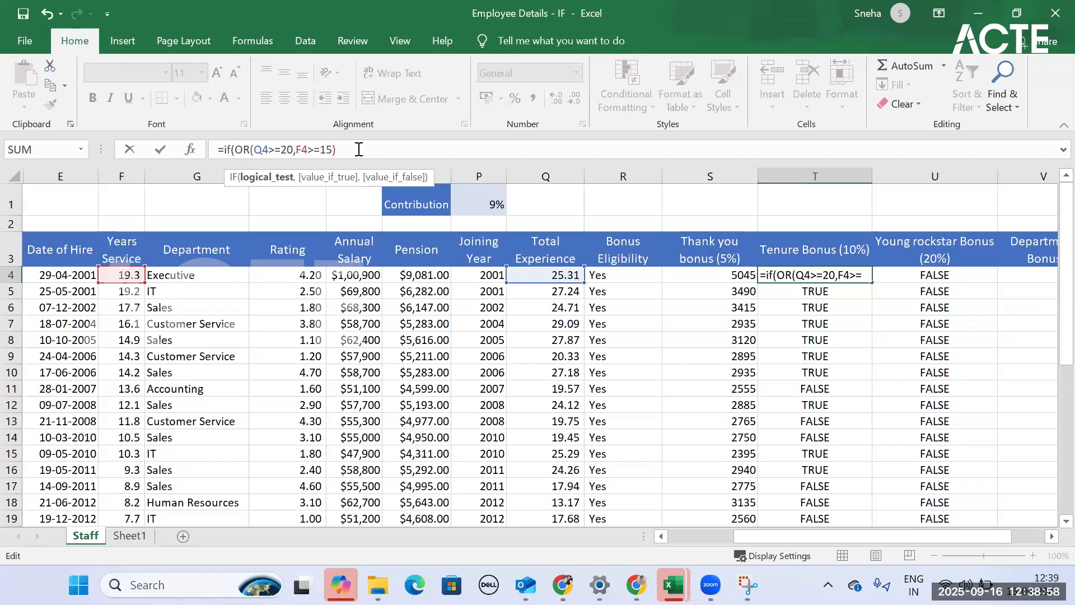
click(459, 150)
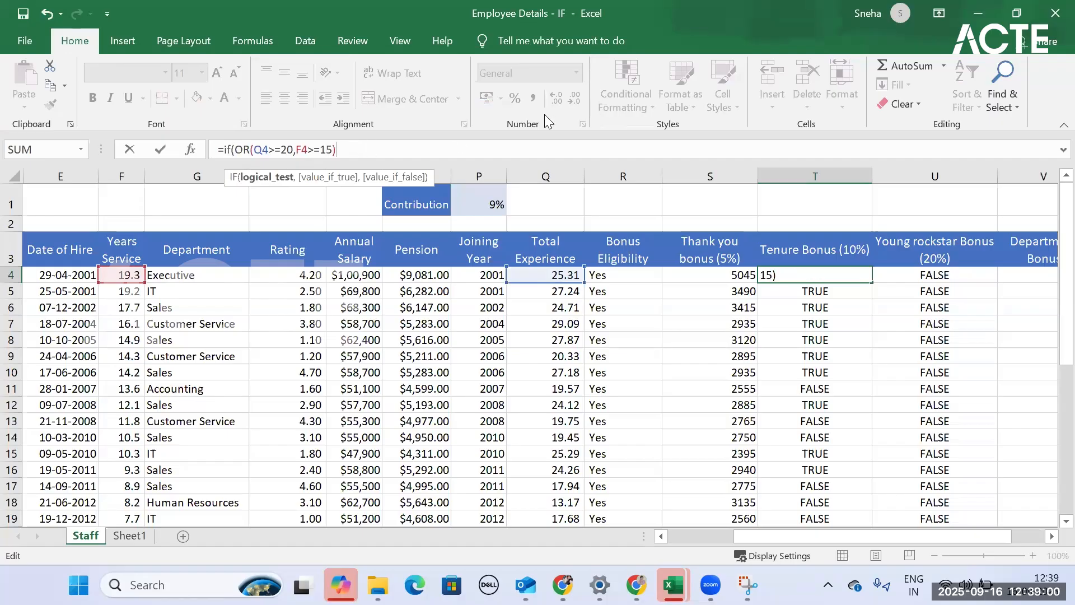
text(,)
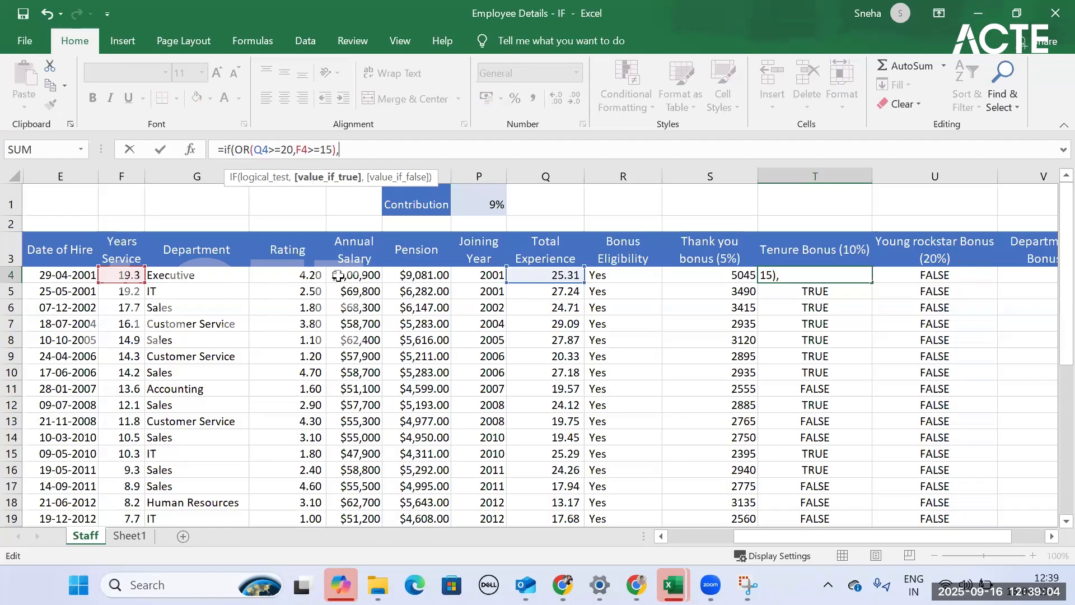
click(356, 274)
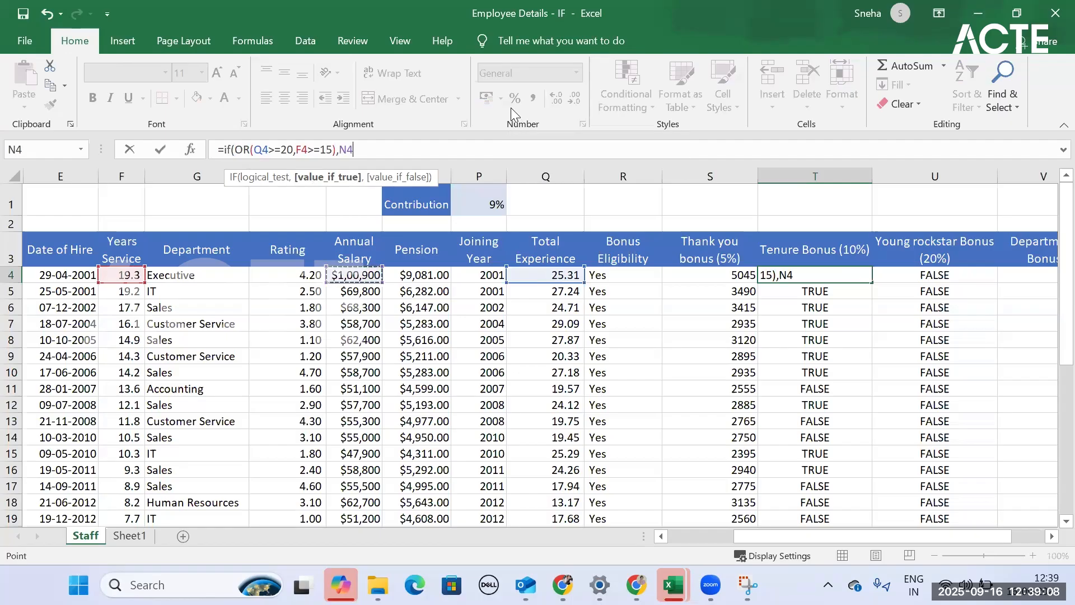
text(*10)
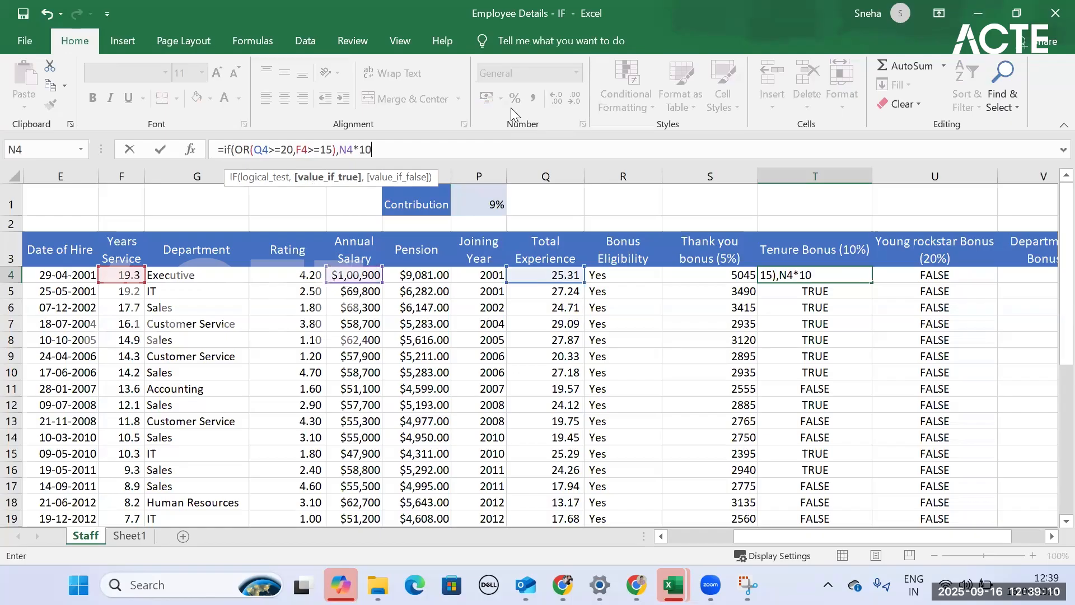
text(%,)
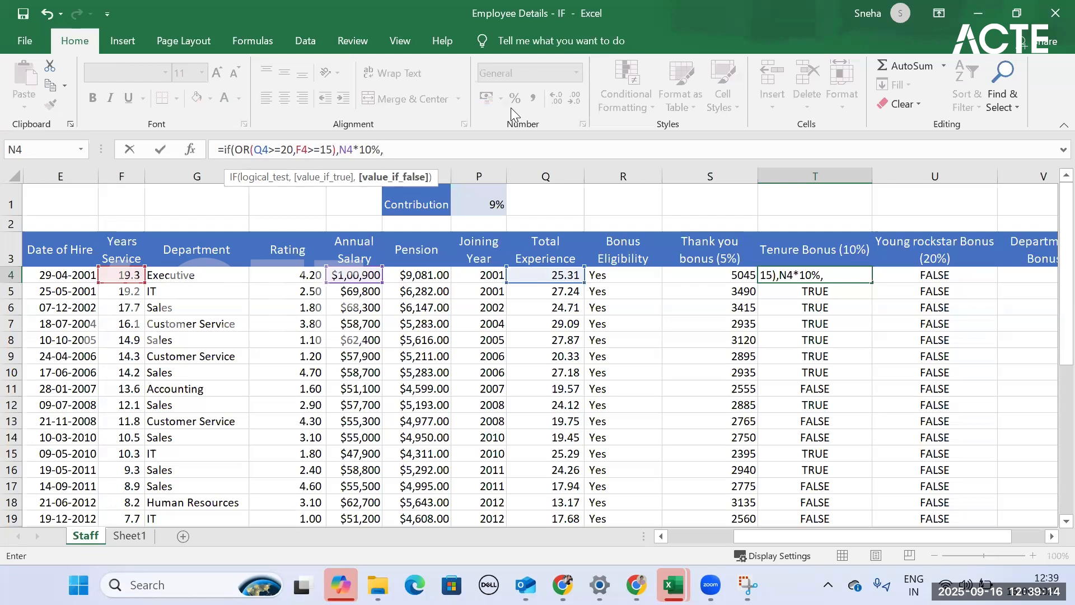
text(0))
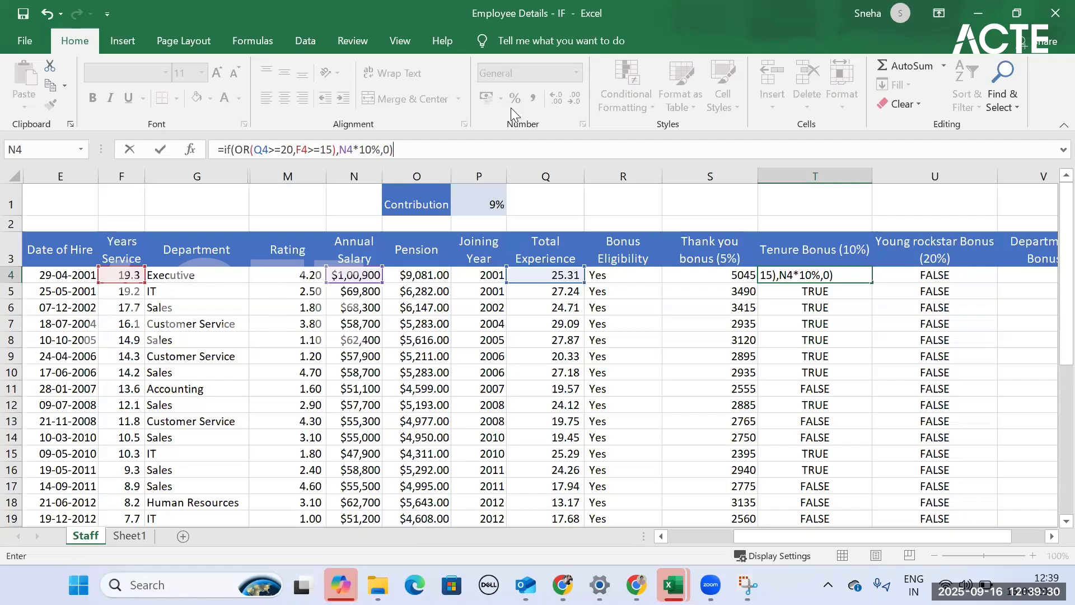
key(Return)
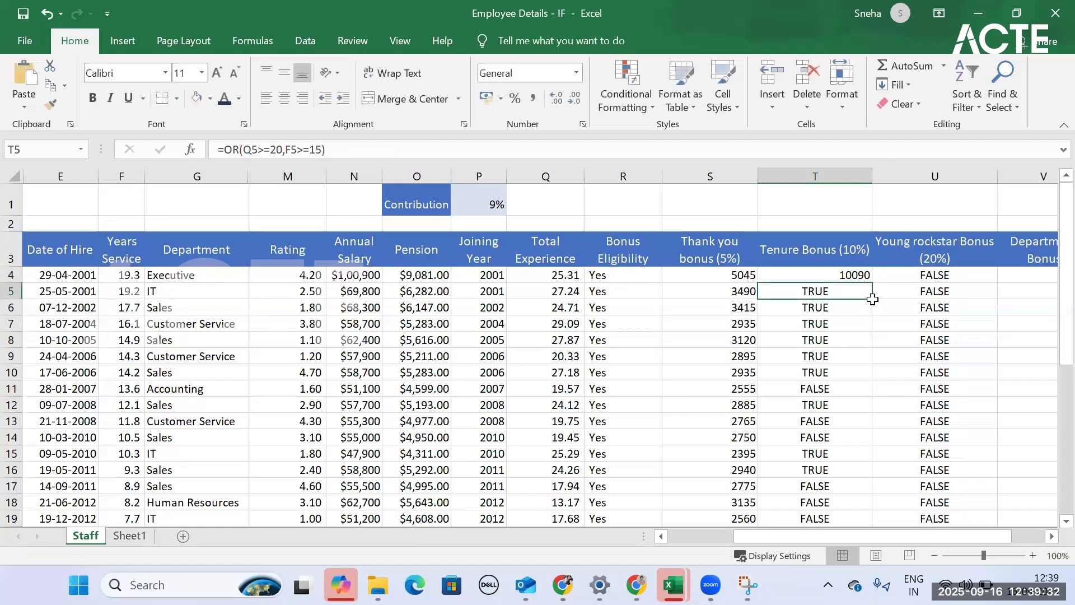
- Fill the IF formula from T4 down the whole Tenure Bonus (10%) column and look through the results
click(865, 277)
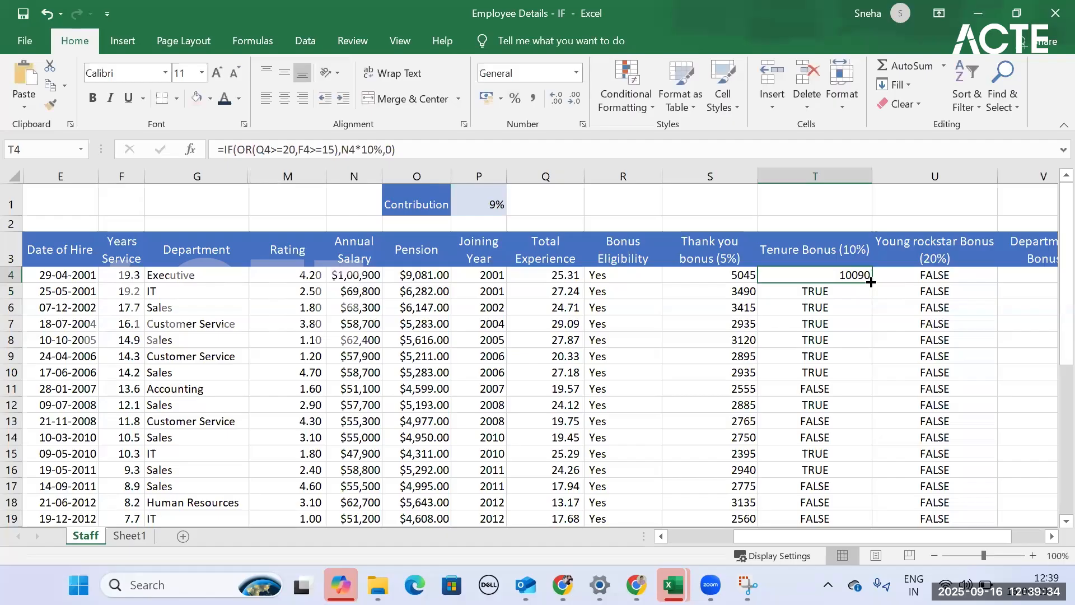
double_click(871, 282)
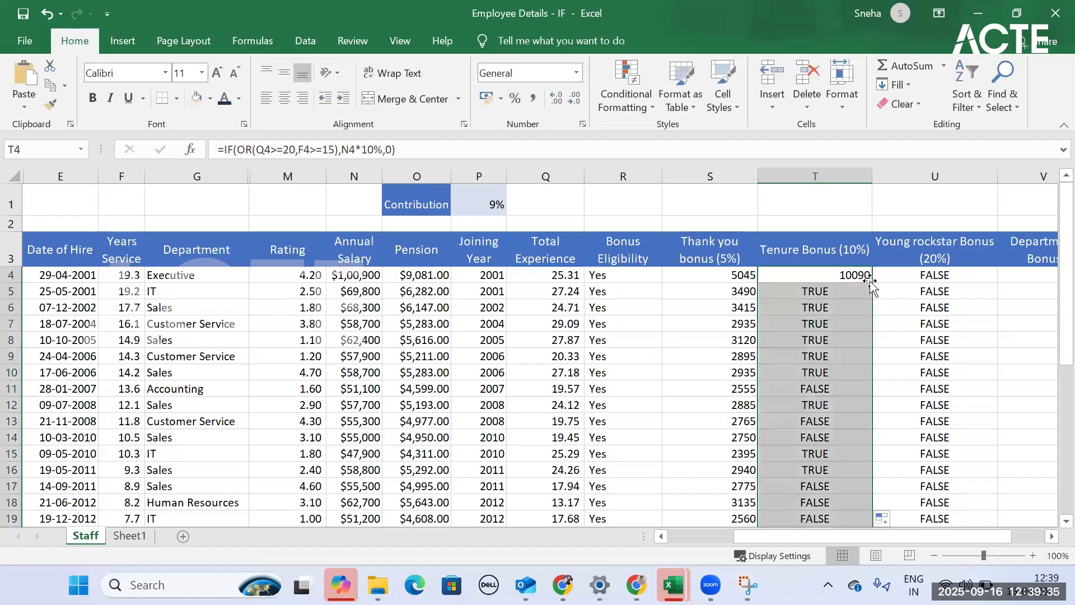
click(860, 388)
click(839, 421)
click(838, 437)
scroll(823, 364, down, 5)
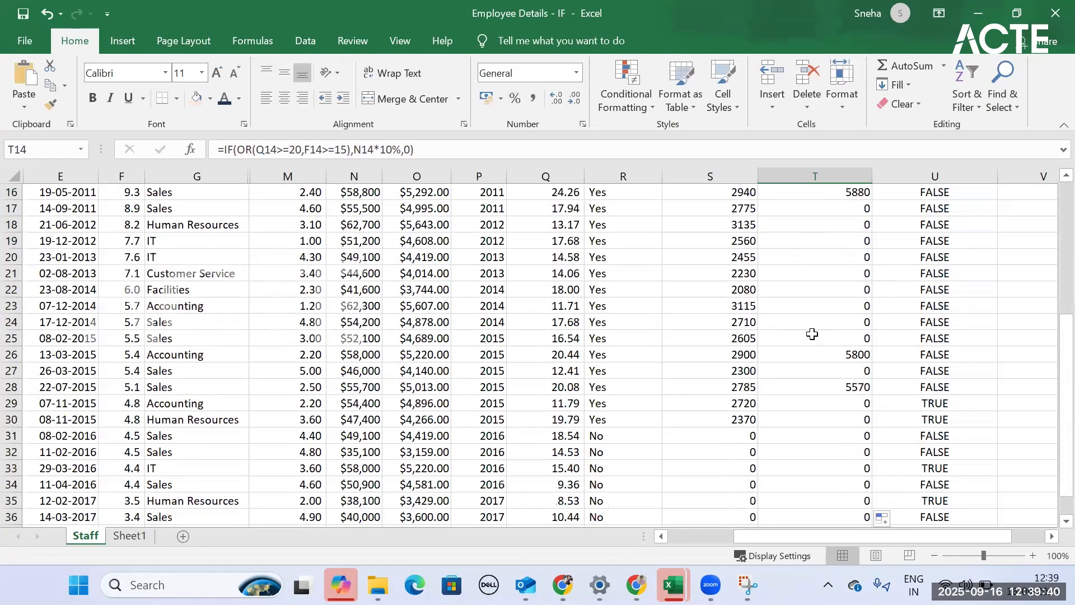
scroll(813, 335, down, 3)
scroll(813, 334, up, 8)
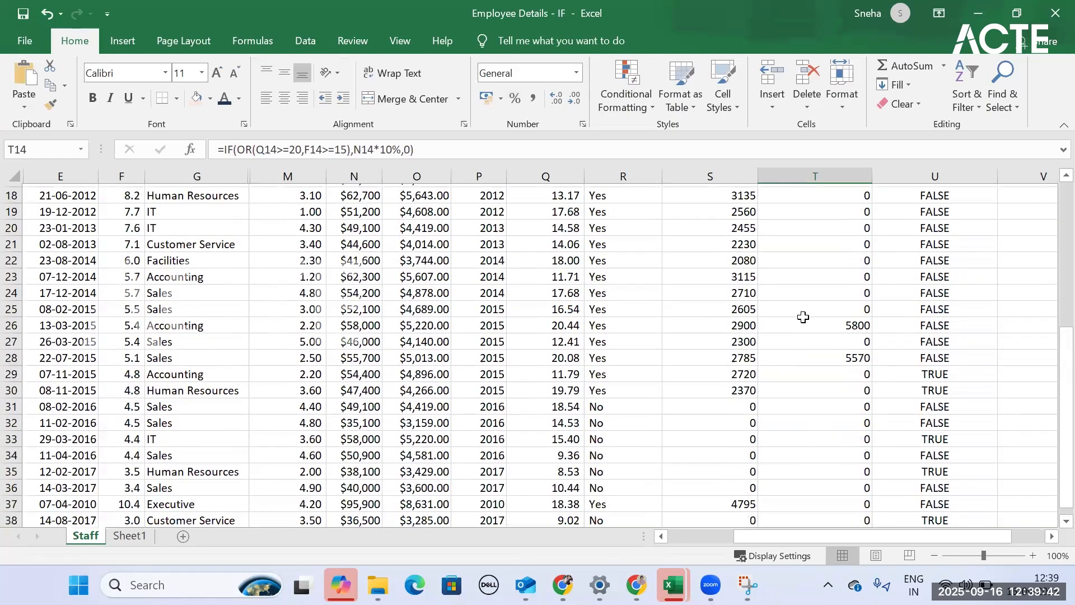
- Wrap the AND formula in U4 in an IF function, using AND(M4<=4,F4<=5) as its logical test
click(957, 278)
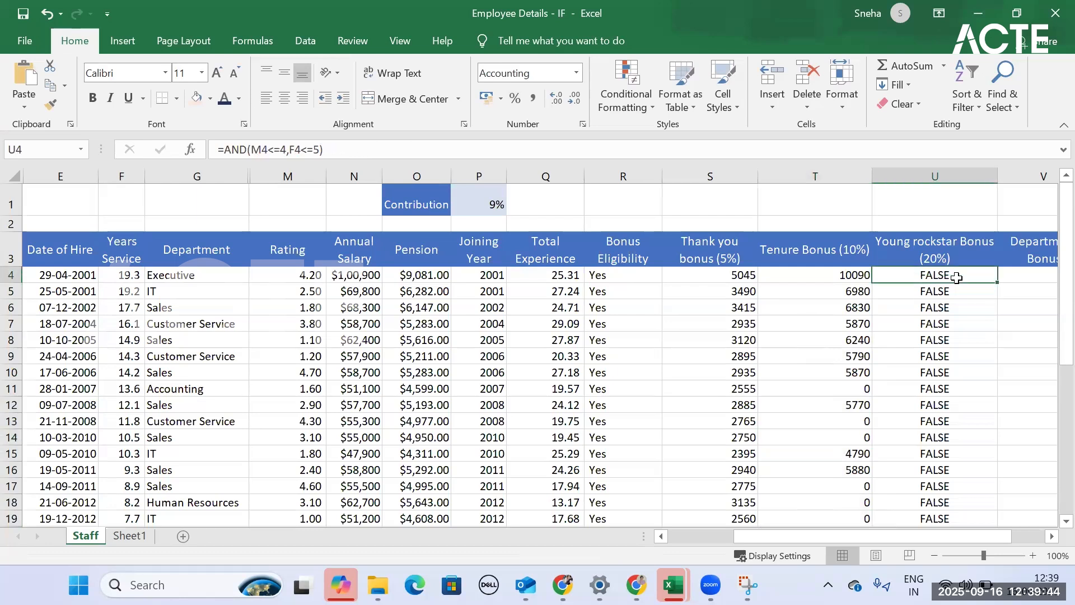
click(230, 147)
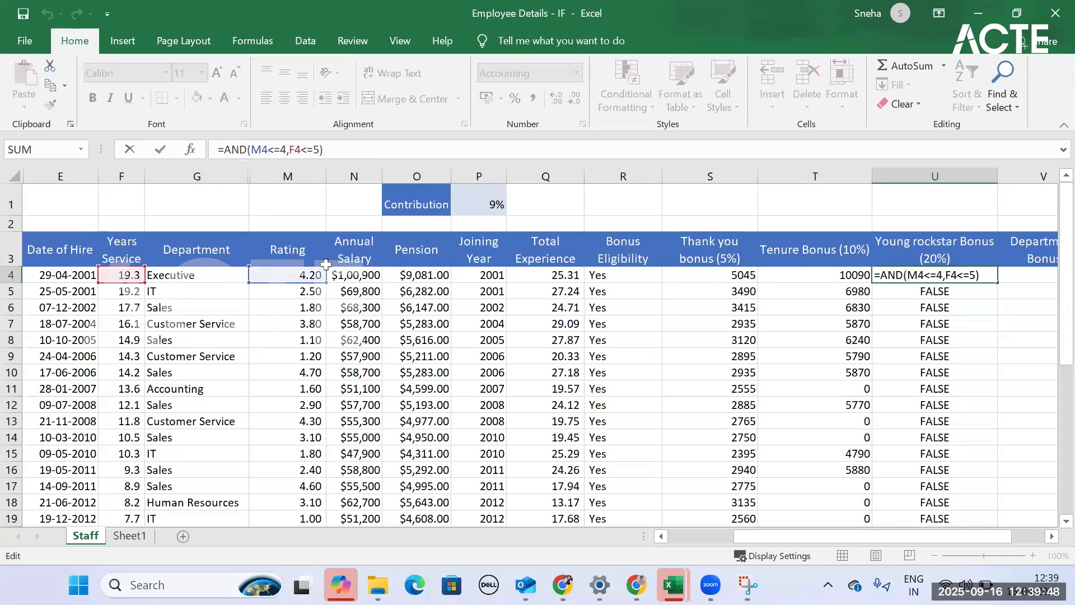
text(i)
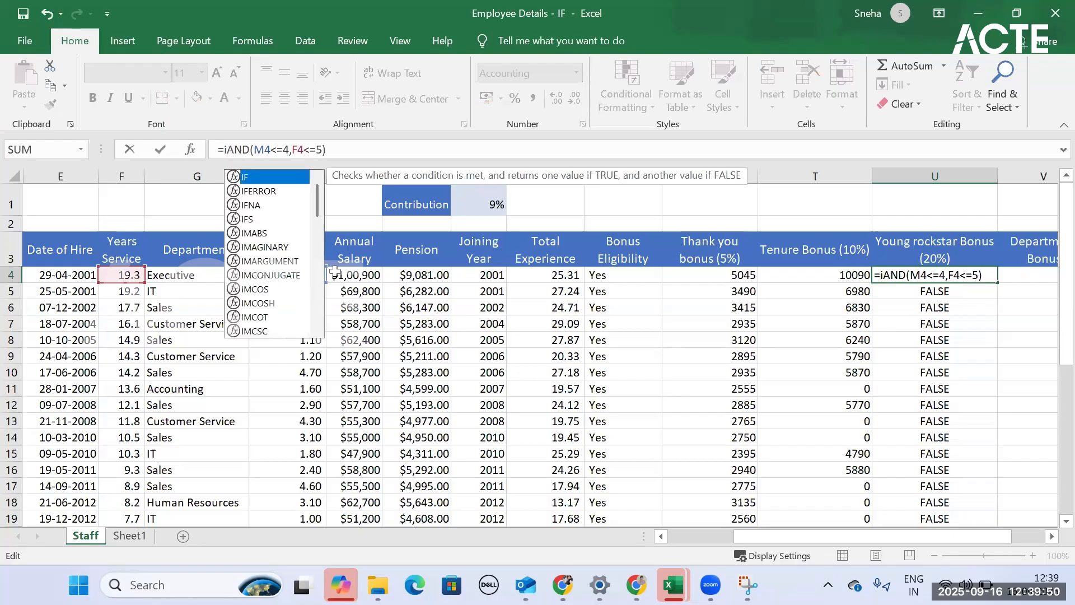
text(f)
key(Tab)
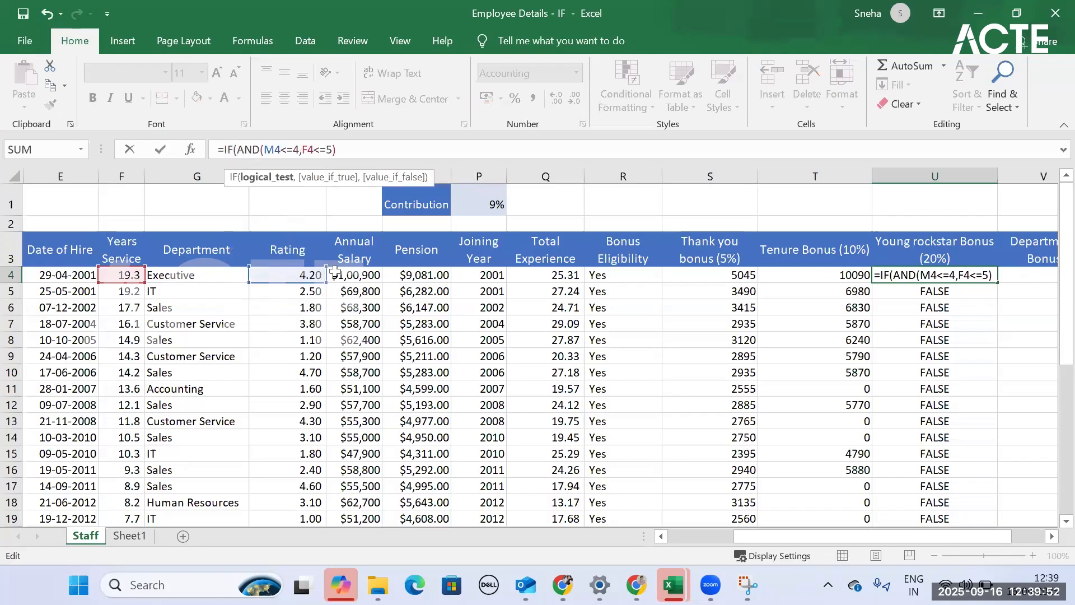
key(Right)
key(Right)
key(Right)
key(Right)
key(Right)
key(Right)
key(Right)
key(Right)
key(Right)
key(Right)
key(Right)
key(Right)
key(Right)
key(Right)
key(Right)
text(,)
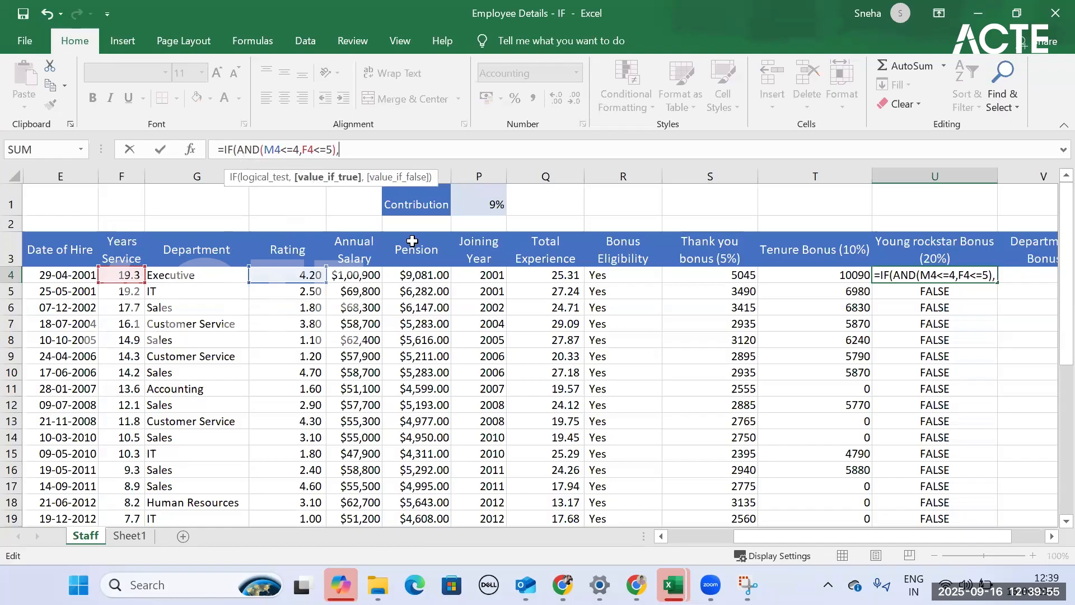
- Complete the IF in U4 with N4*5% as the value if true and 0 as the value if false
click(364, 276)
text(*)
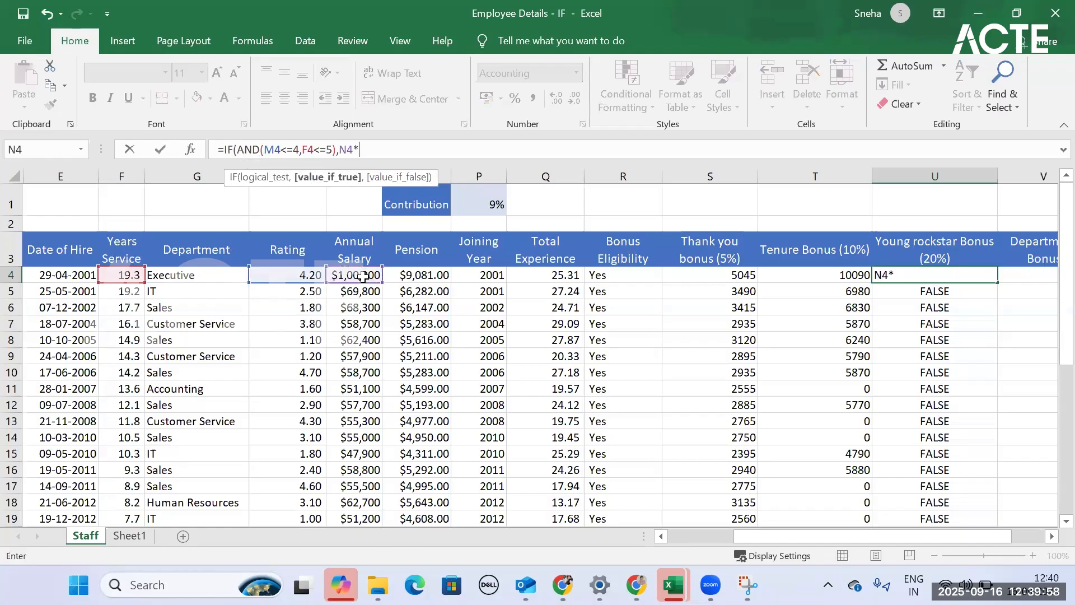
text(5%,)
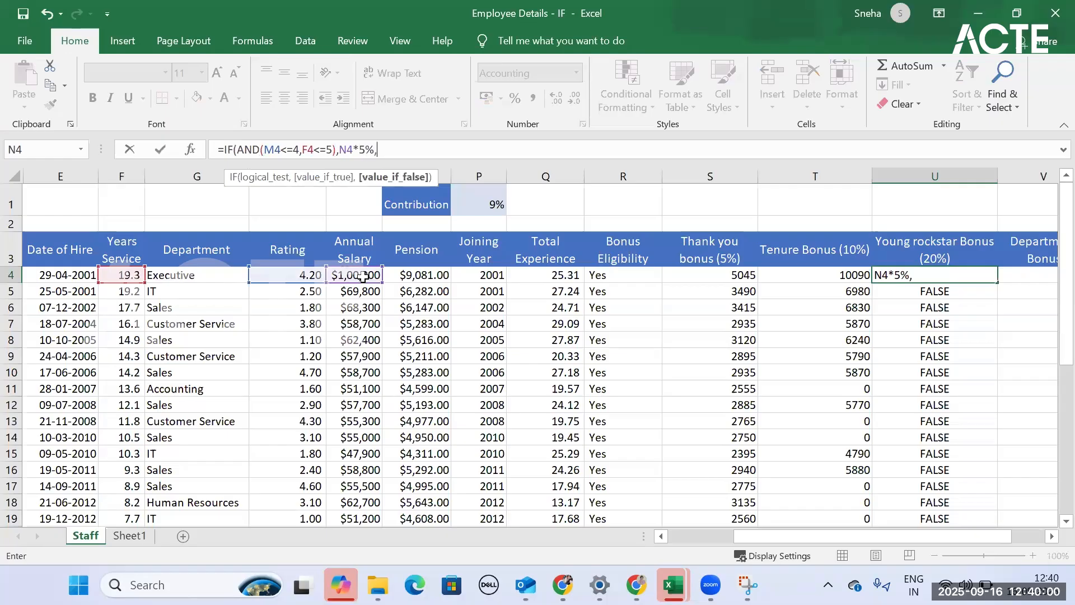
text(-)
key(BackSpace)
text())
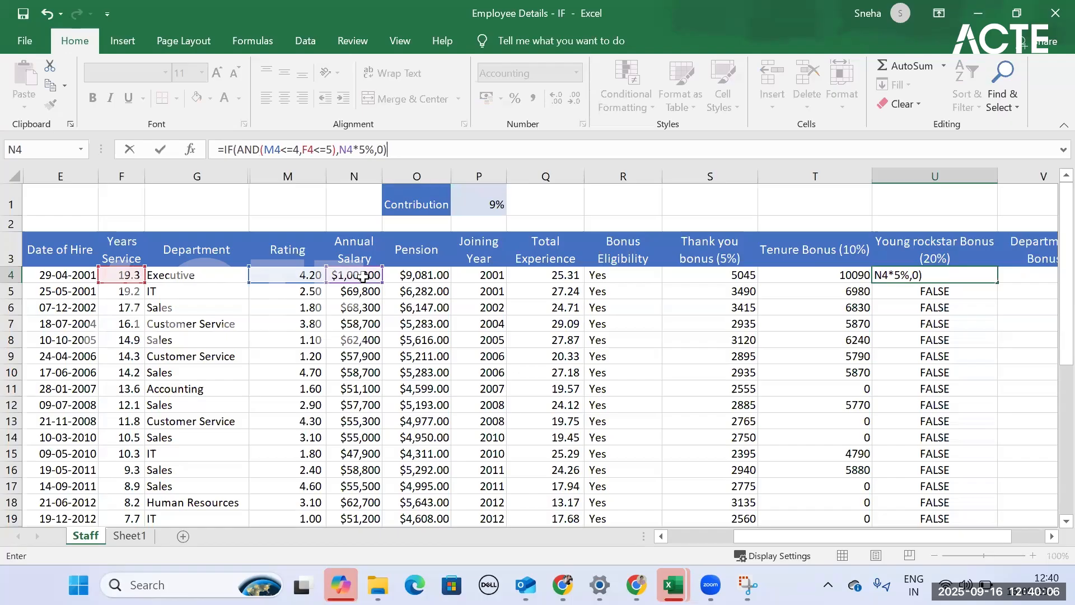
key(Return)
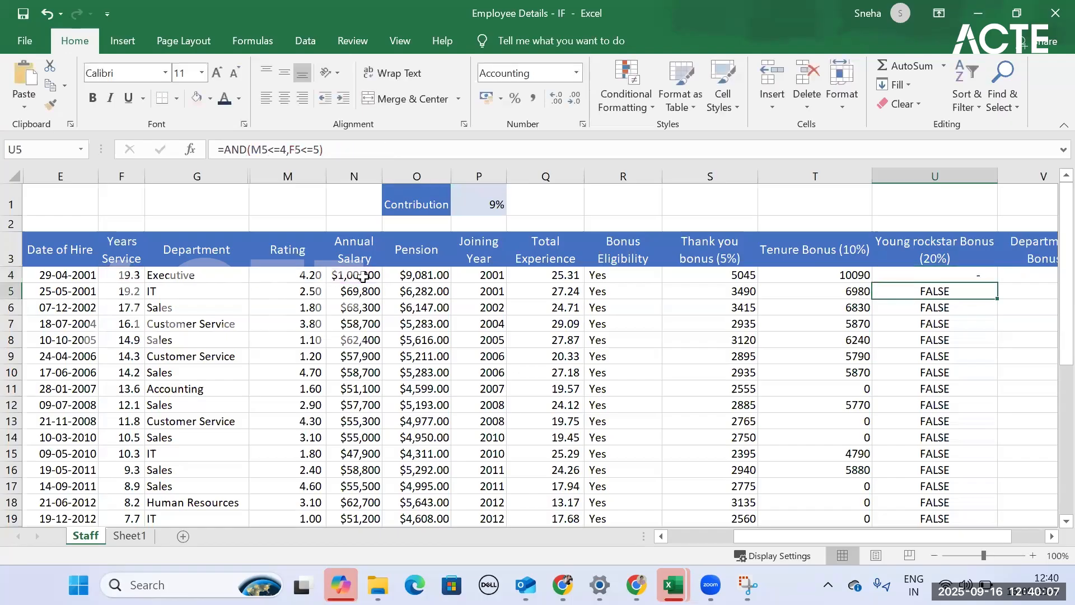
- Fill the 5% IF formula from U4 down the Young Rockstar Bonus column and check individual non-zero results
click(969, 277)
double_click(999, 286)
scroll(980, 381, down, 6)
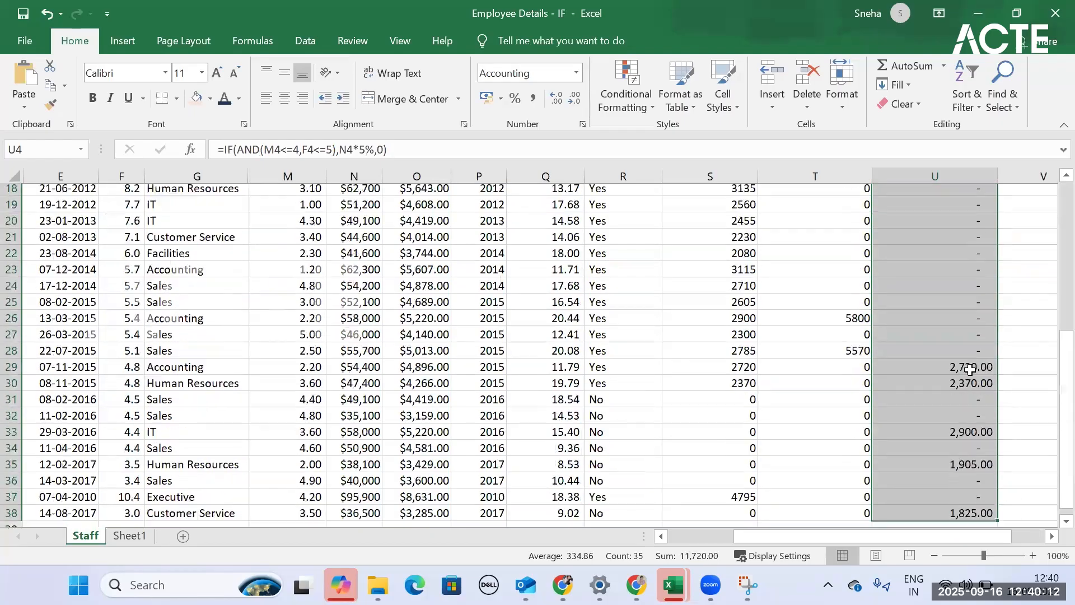
click(964, 355)
click(966, 371)
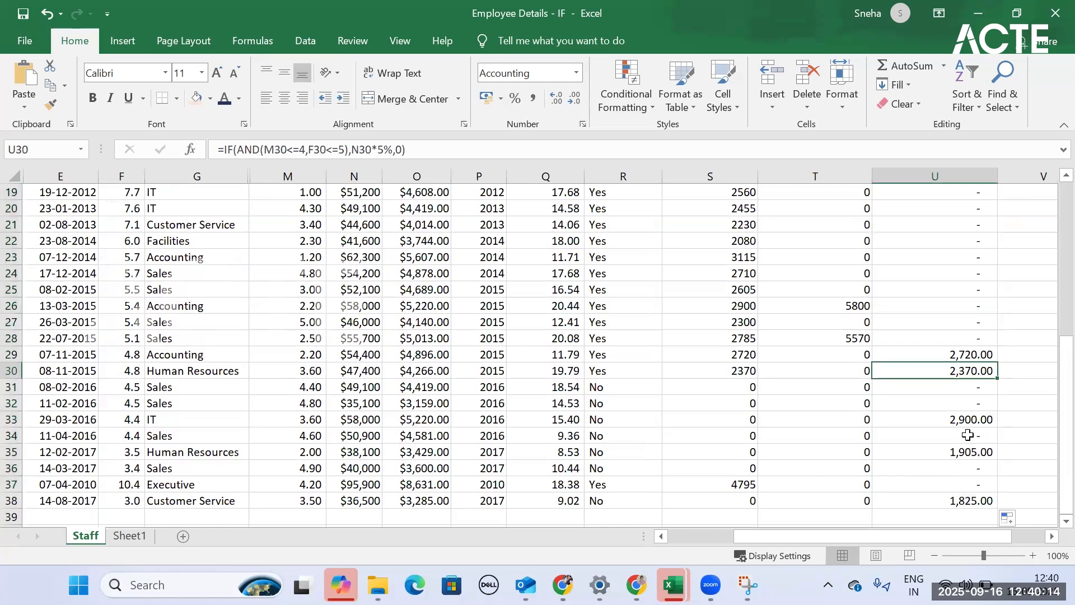
click(968, 421)
click(967, 453)
click(963, 502)
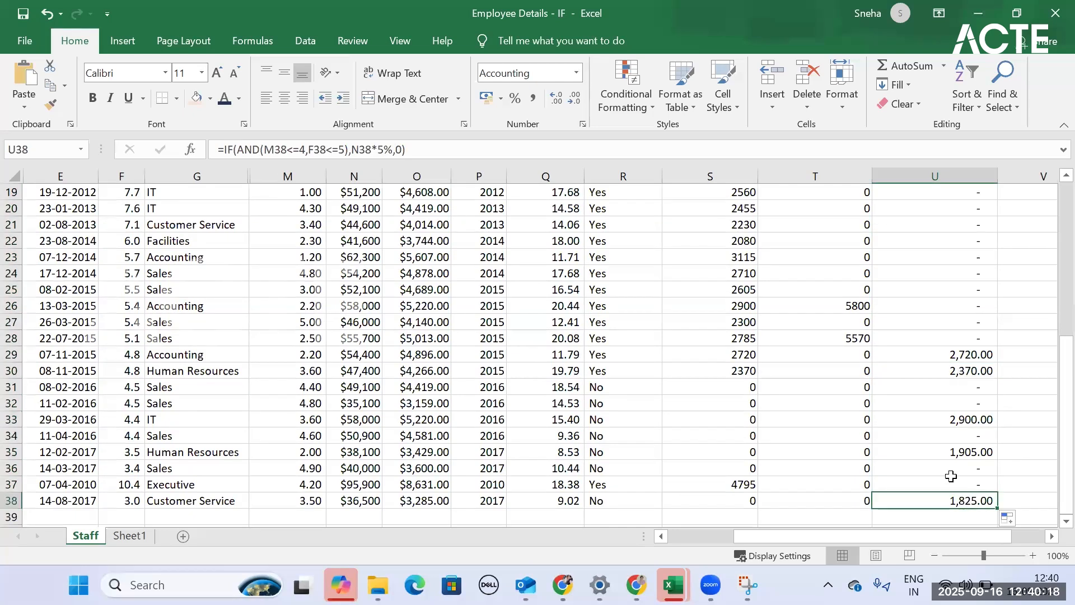
scroll(1053, 369, up, 2)
scroll(1053, 368, up, 4)
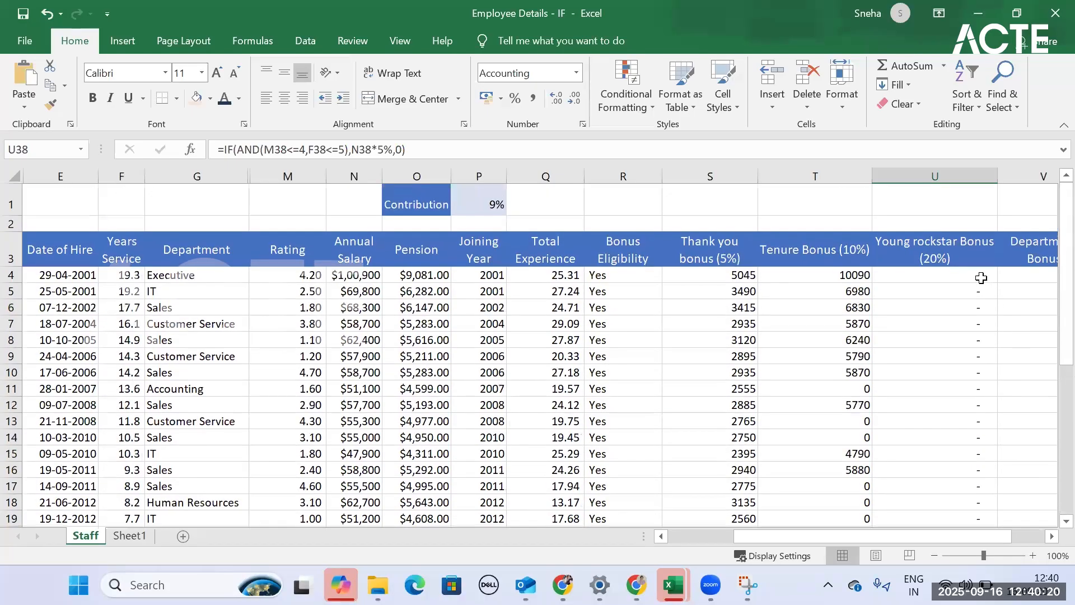
- Set the salary multiplier in the U4 formula to 20%, giving =IF(AND(M4<=4,F4<=5),N4*20%,0)
click(930, 275)
click(367, 148)
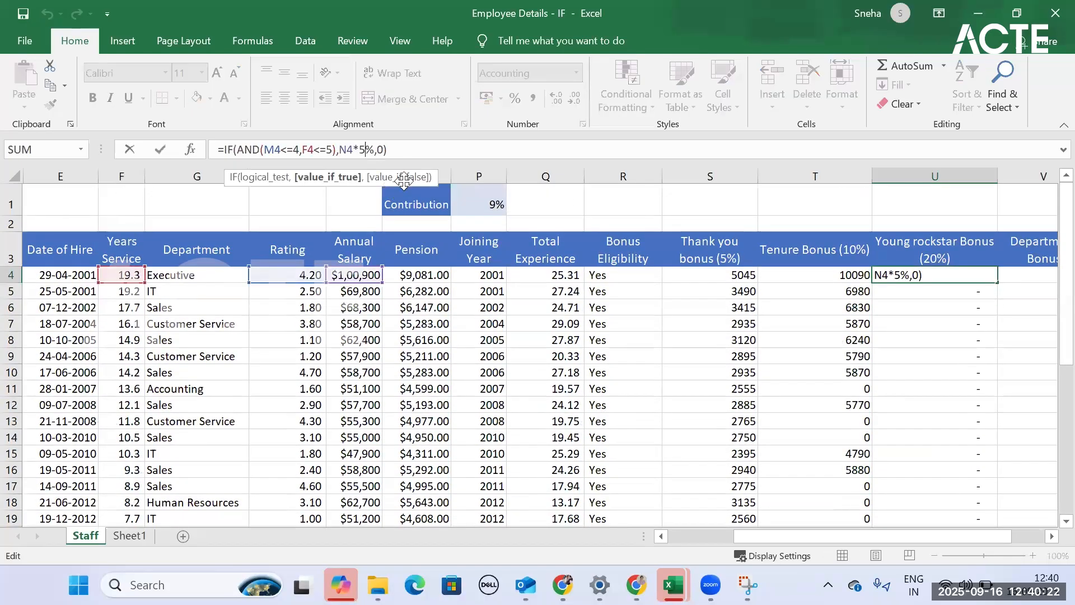
key(BackSpace)
text(20)
key(Return)
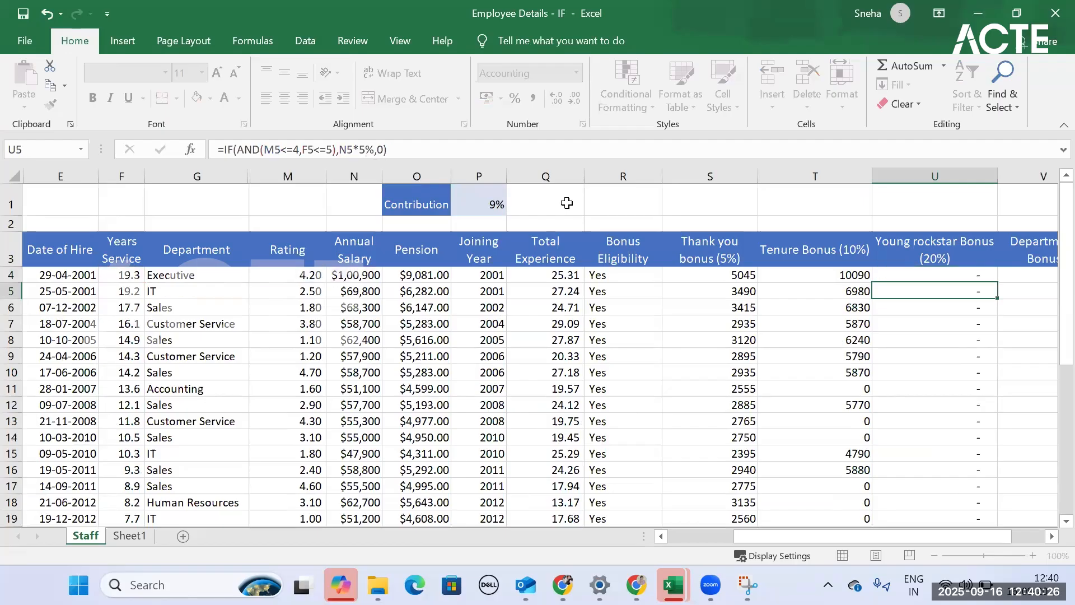
- Fill the 20% formula from U4 down the whole Young Rockstar Bonus column and look through the results
click(983, 276)
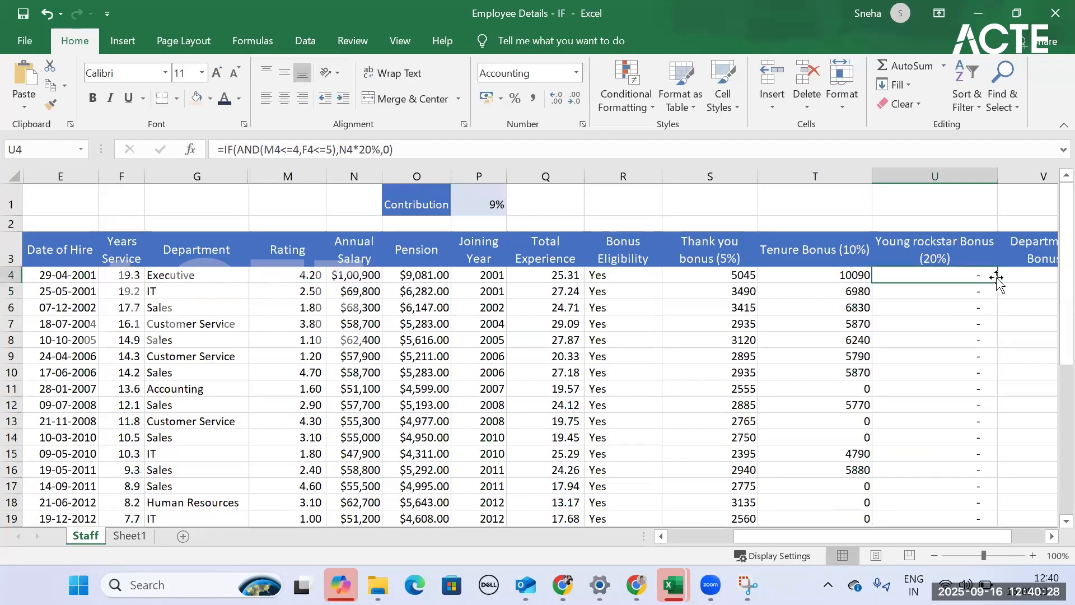
double_click(998, 284)
scroll(984, 324, down, 7)
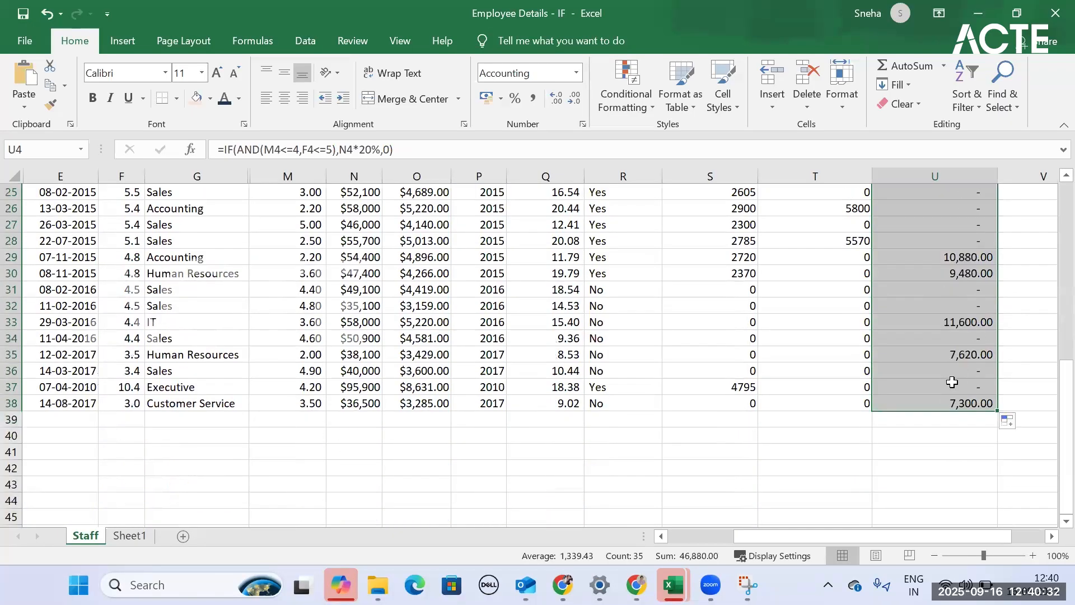
scroll(955, 385, up, 8)
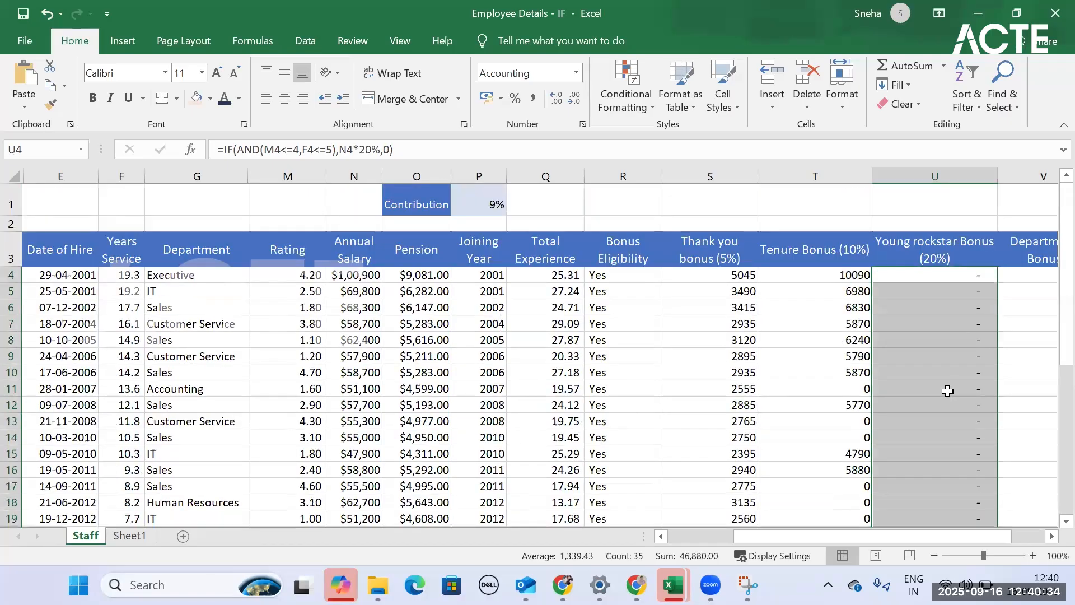
- Select V4 under Department Bonus and read the Department Bonus rules for IT, Sales and other employees on Sheet1
scroll(948, 390, right, 2)
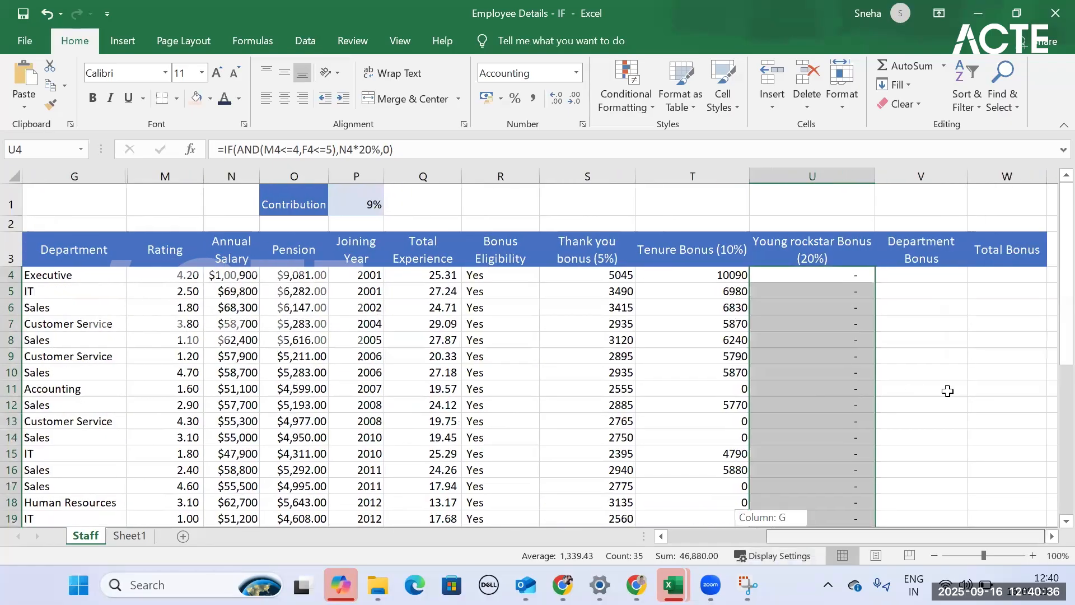
click(908, 275)
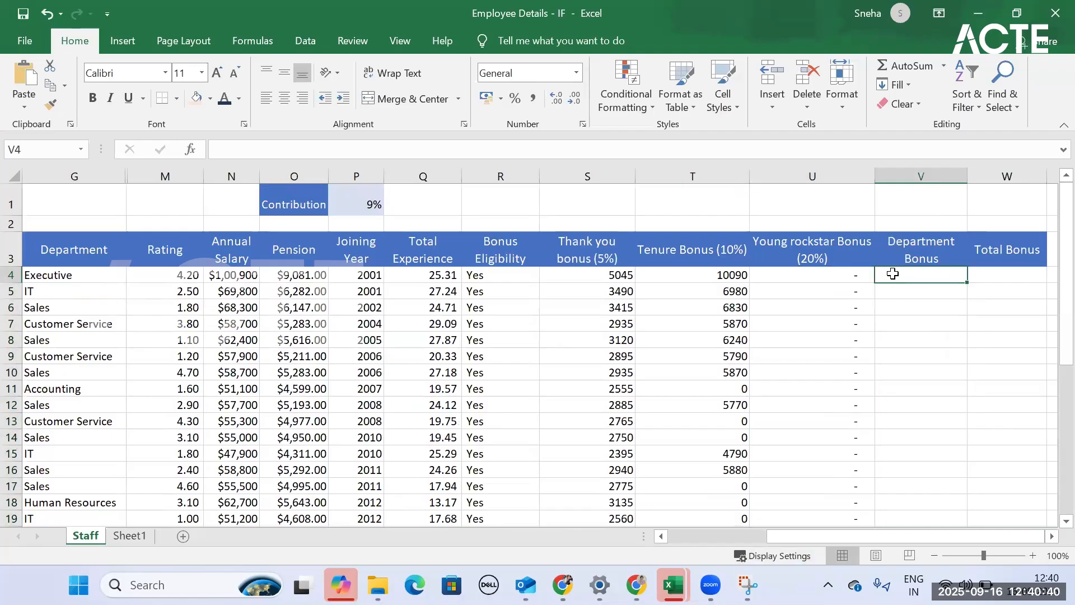
key(ctrl+Page_Down)
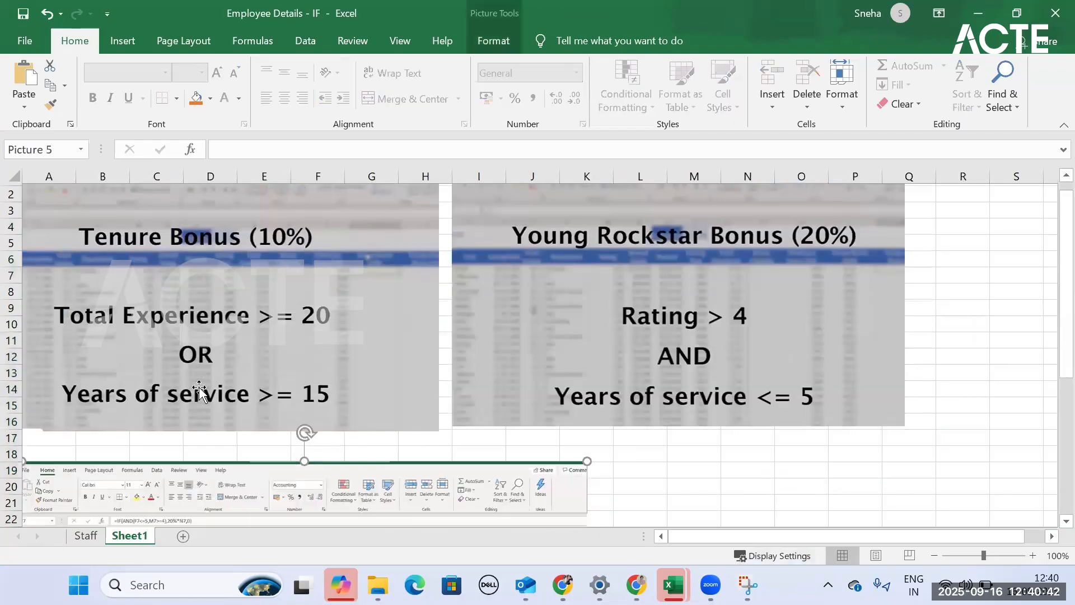
scroll(200, 391, down, 3)
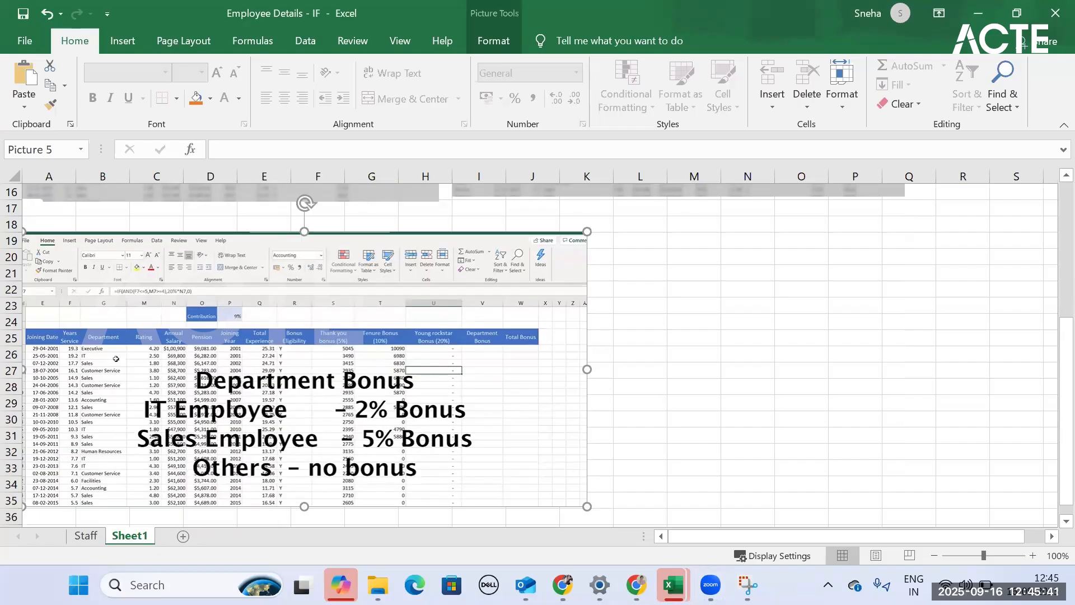
- Start an IF formula in V4 of the Staff sheet with the logical test G4="IT"
click(86, 535)
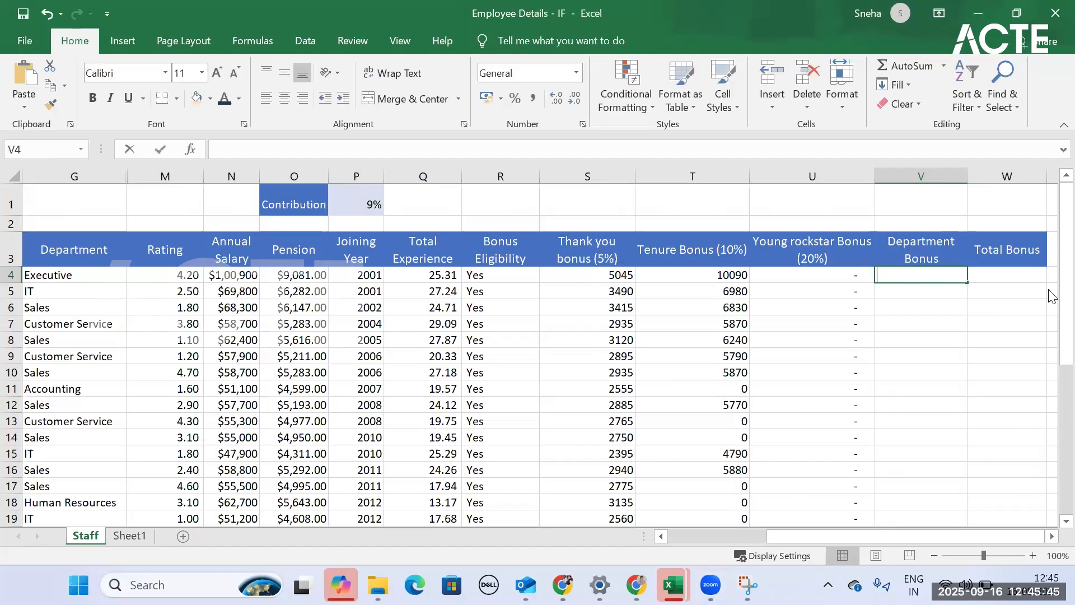
text(=if)
key(Tab)
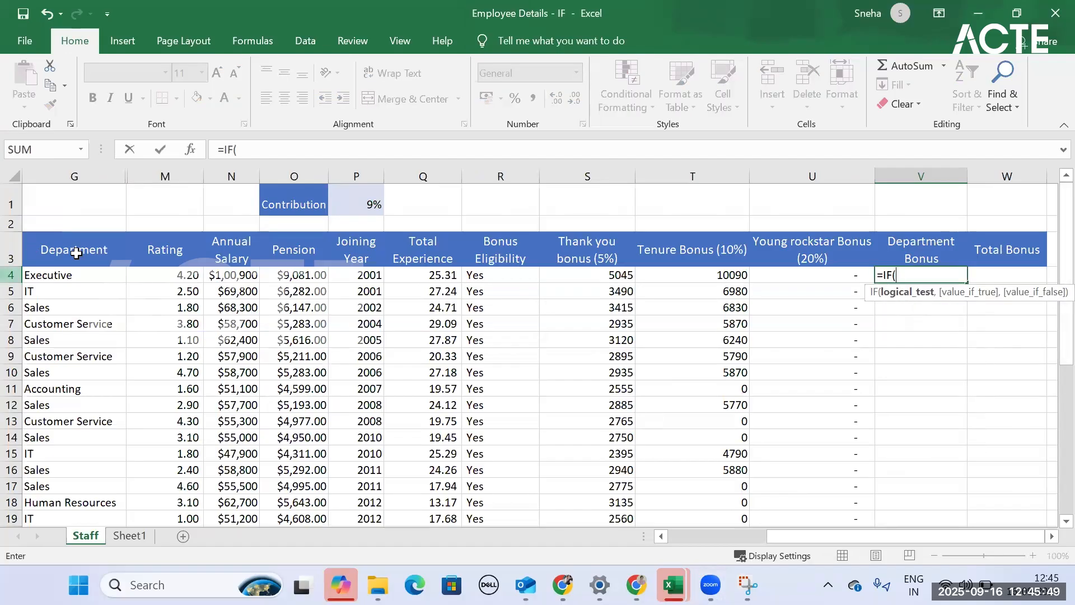
click(75, 278)
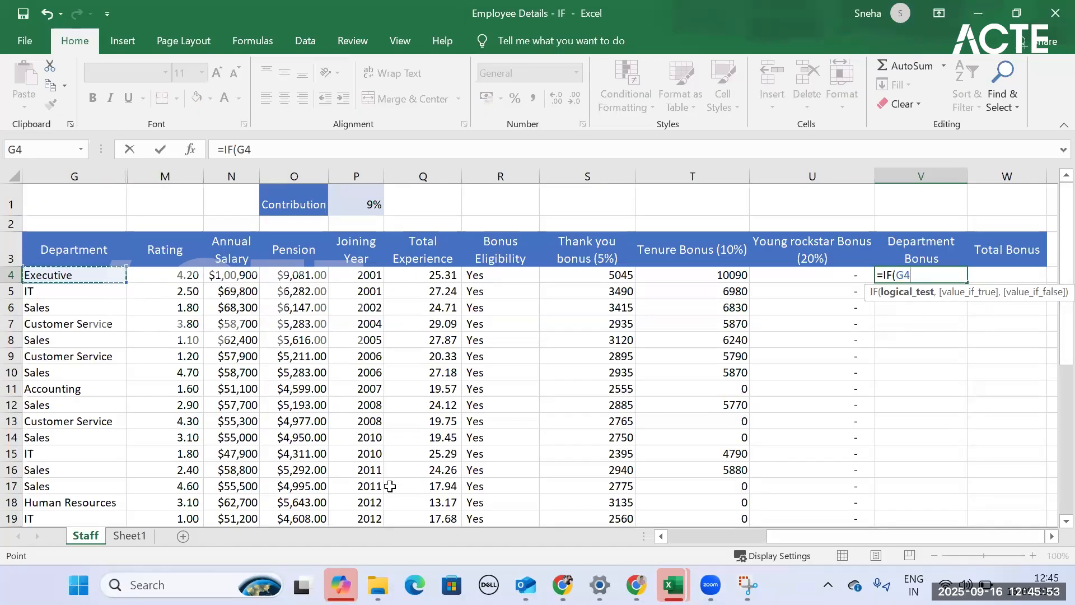
text(="I)
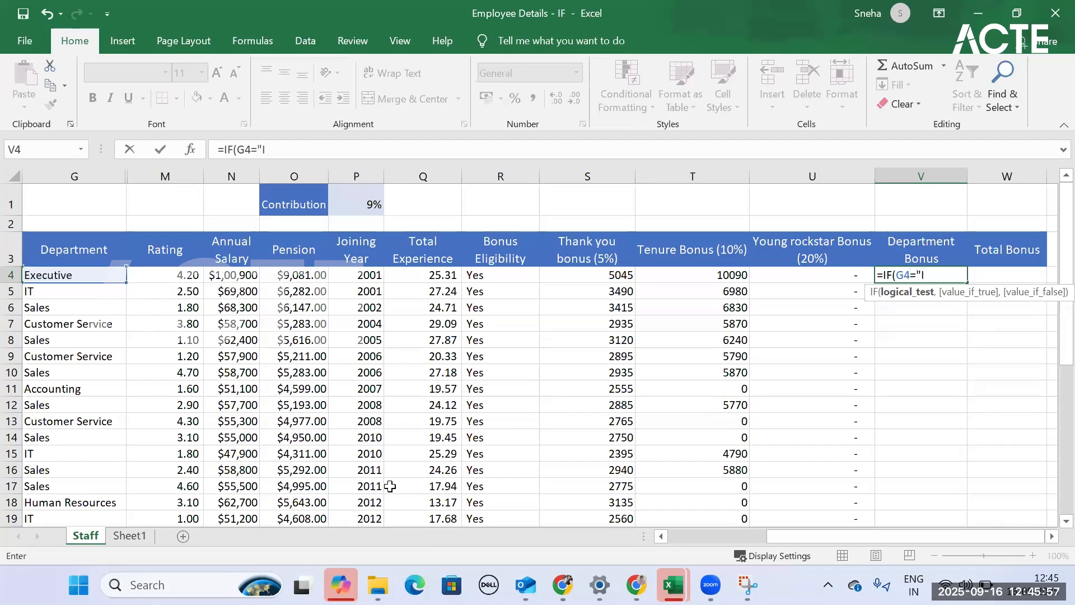
text(T",)
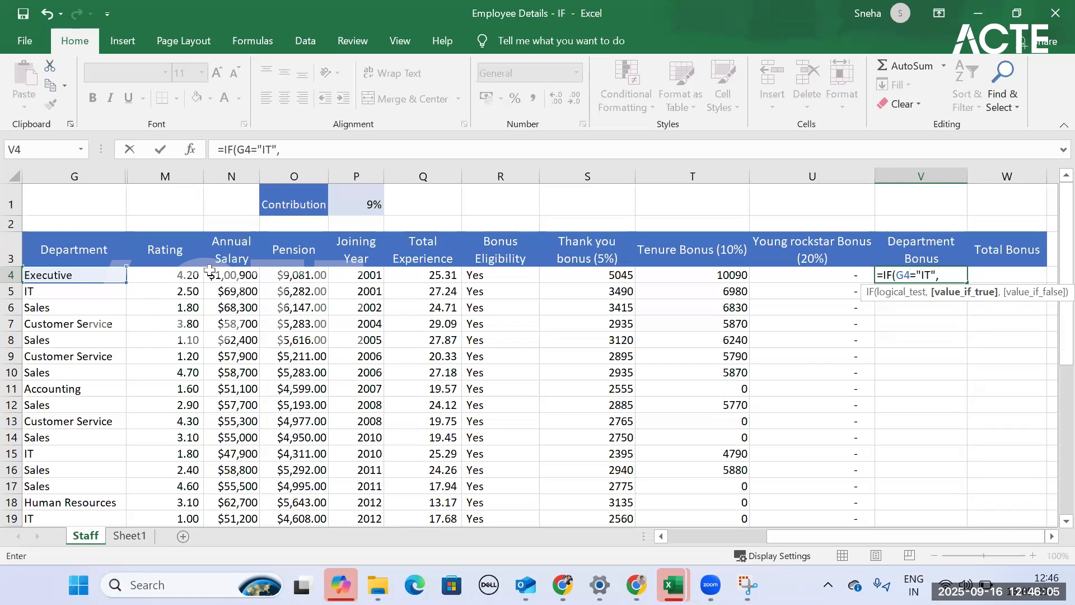
- Add N4*2% as the value if true of the IF in V4 and move on to its value-if-false argument
click(226, 275)
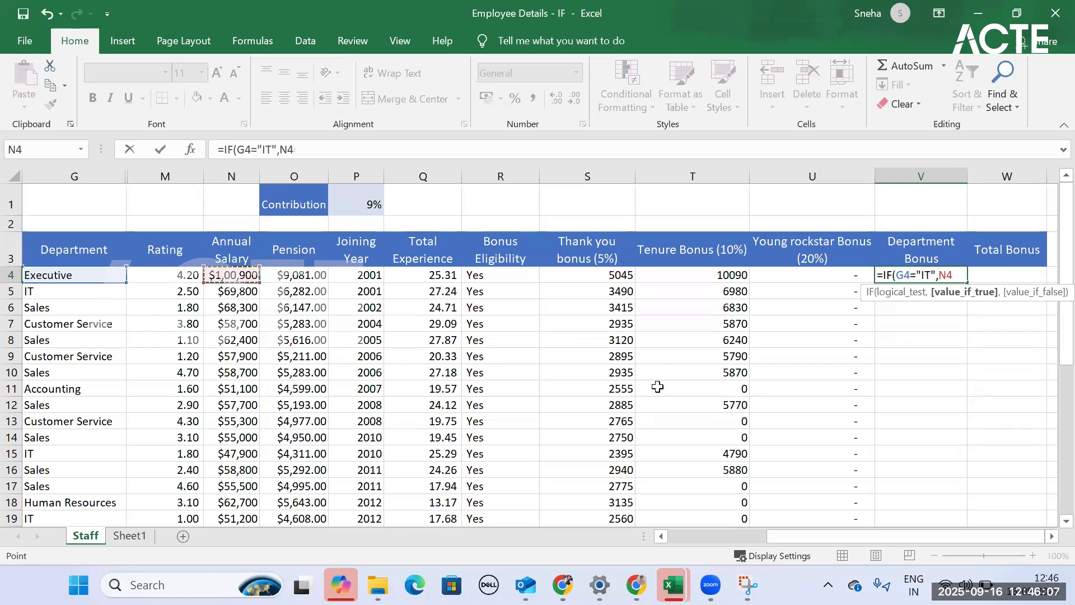
text(*2%,)
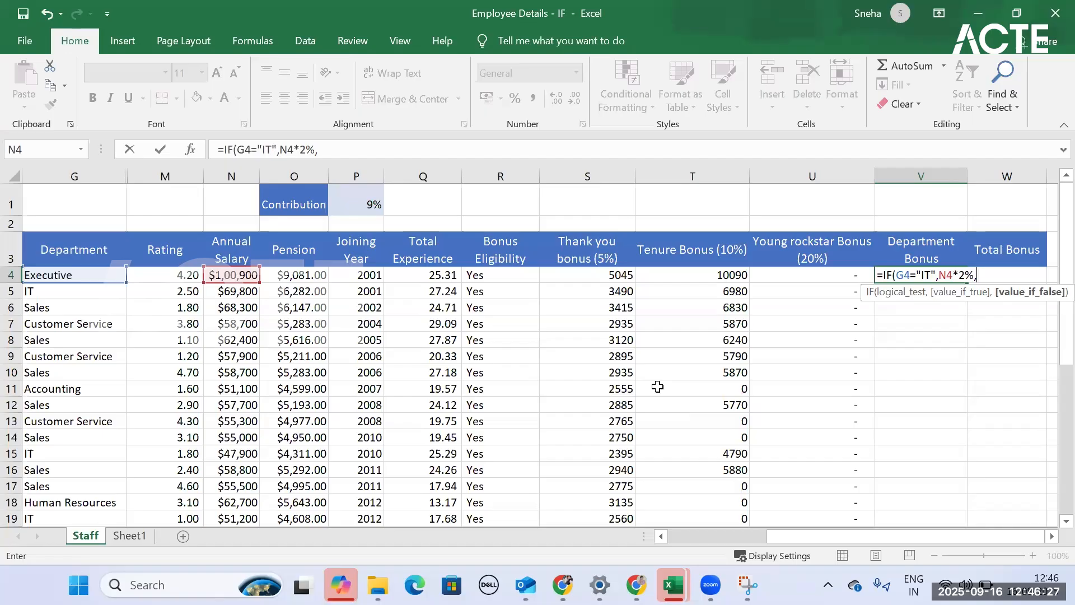
- Nest a second IF as the value if false in V4, with the logical test G4="Sales"
text(if)
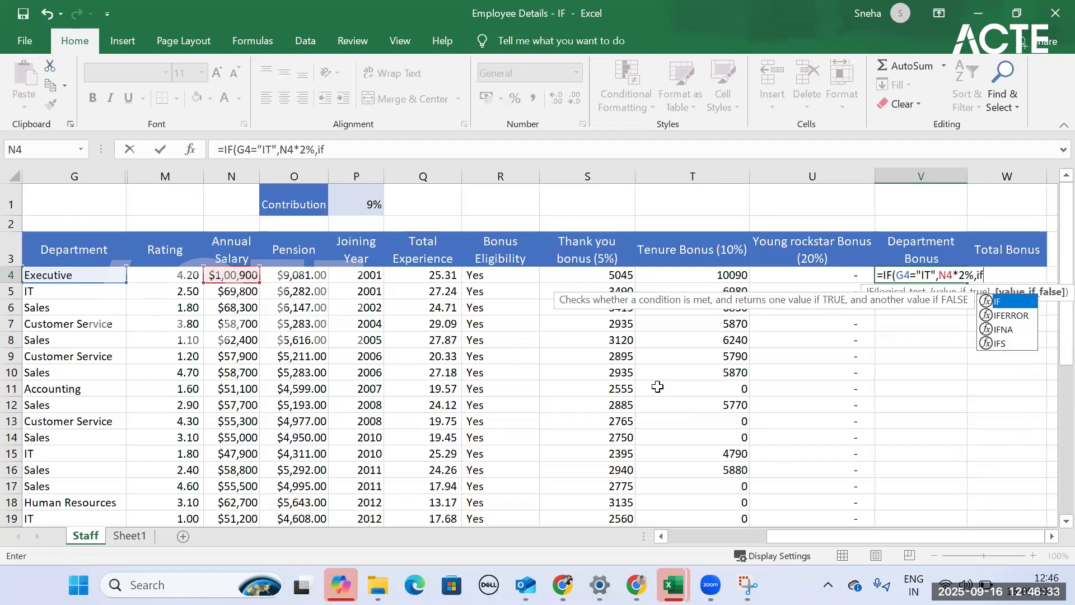
text(()
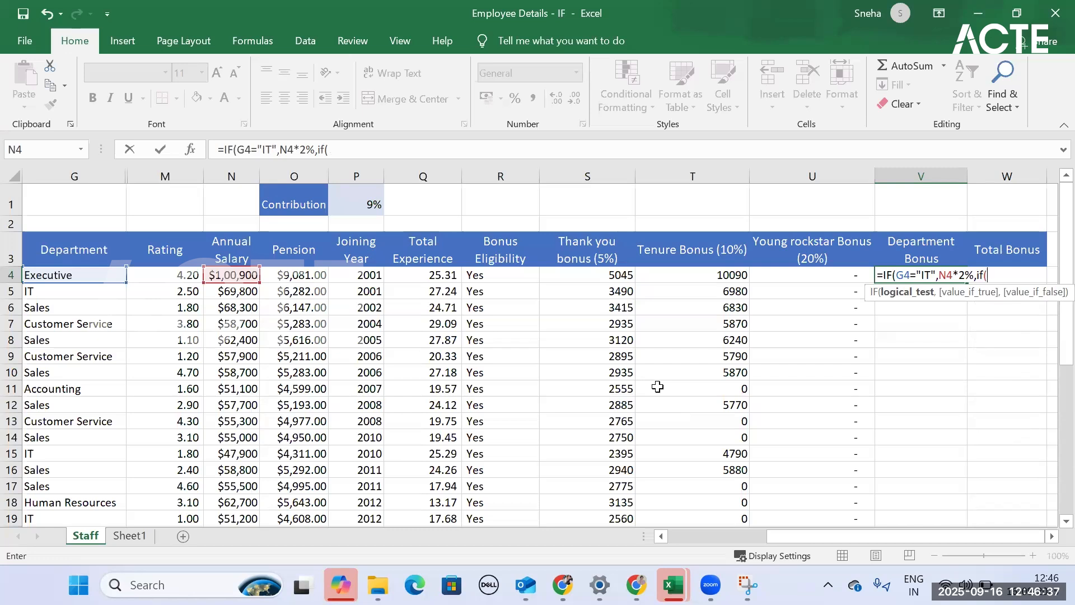
click(75, 271)
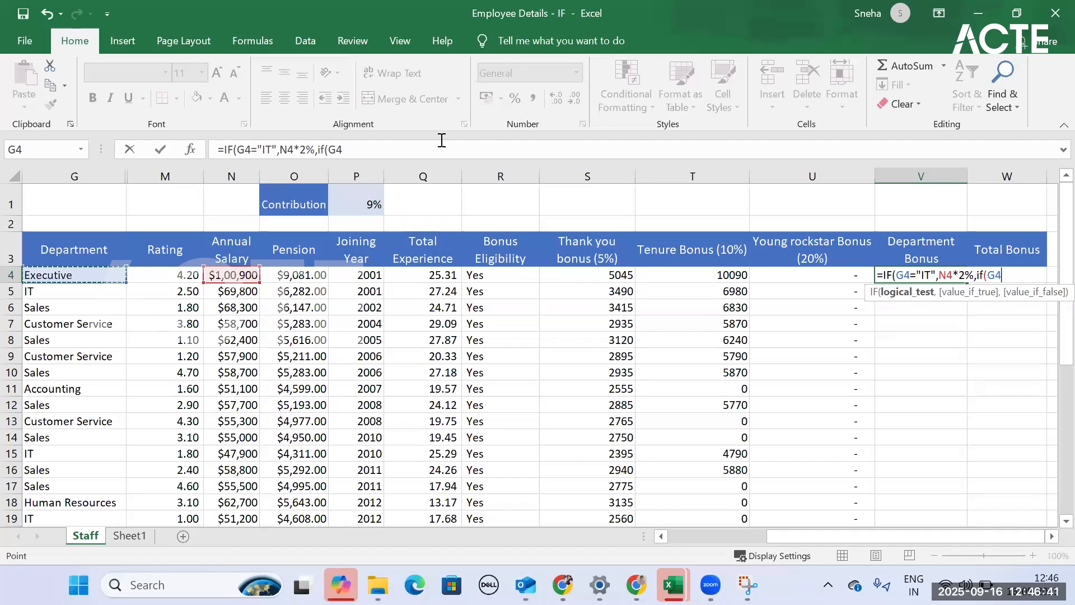
text(=)
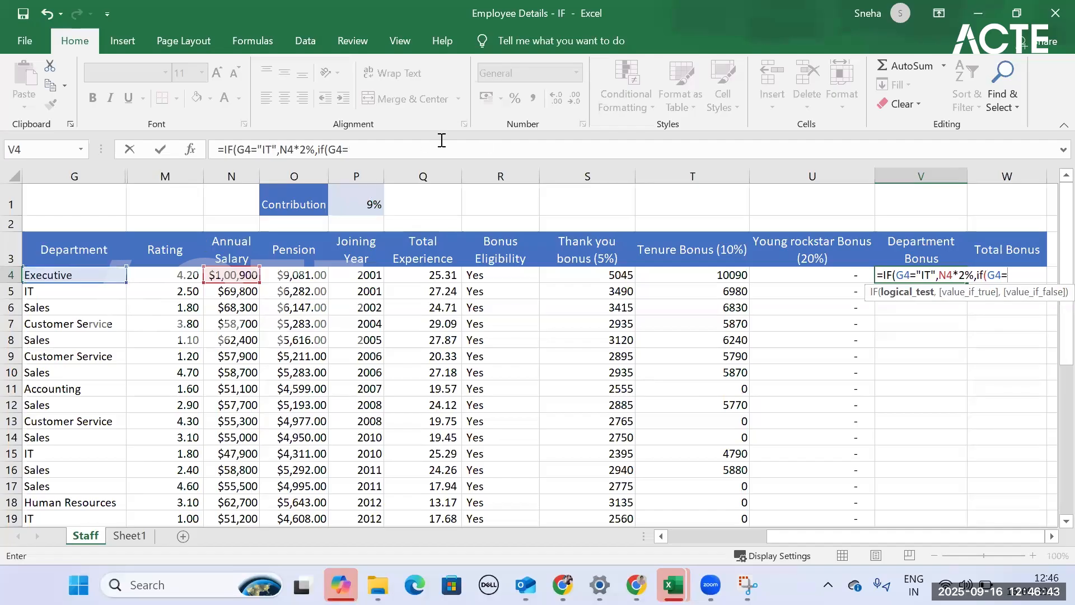
text("sale)
key(BackSpace)
key(BackSpace)
key(BackSpace)
key(BackSpace)
key(BackSpace)
text(Sales )
text(,)
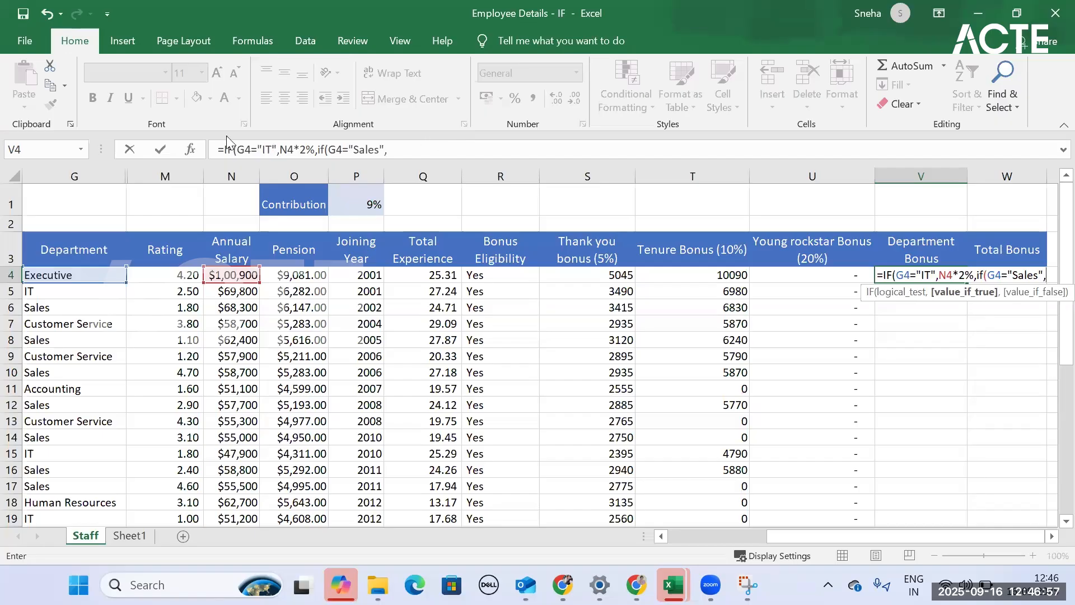
- Complete the nested IF in V4 with N4*5% as the value if true and 0 as the value if false
click(241, 273)
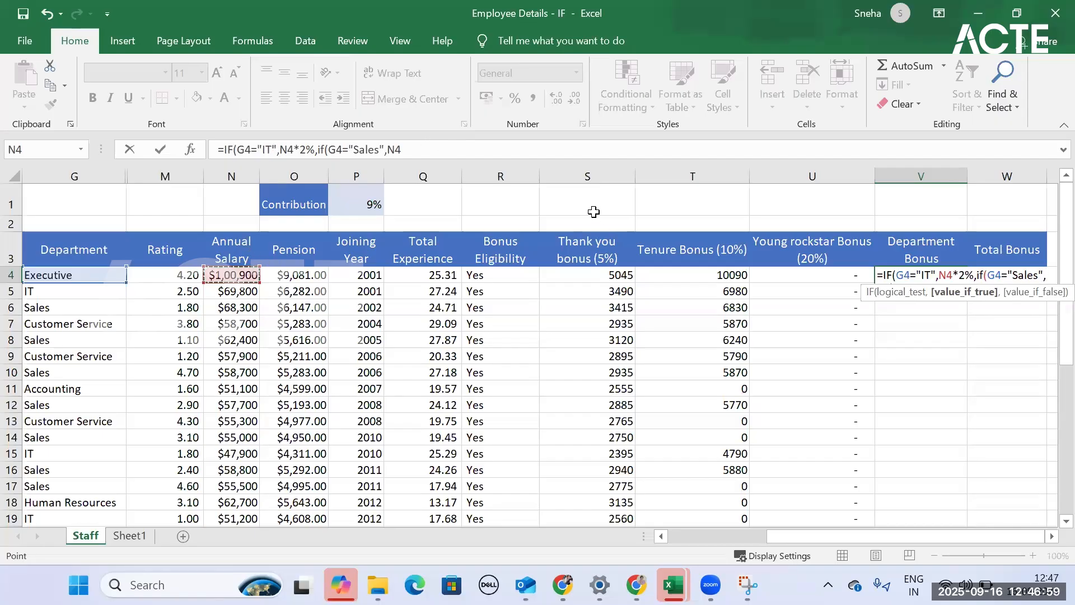
text(*5%)
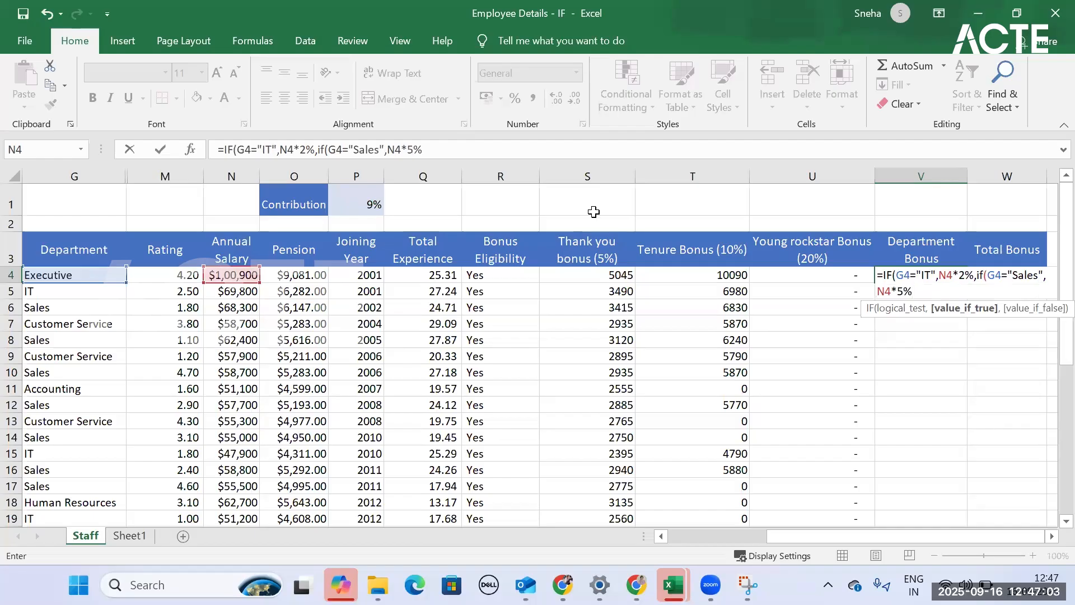
text(,)
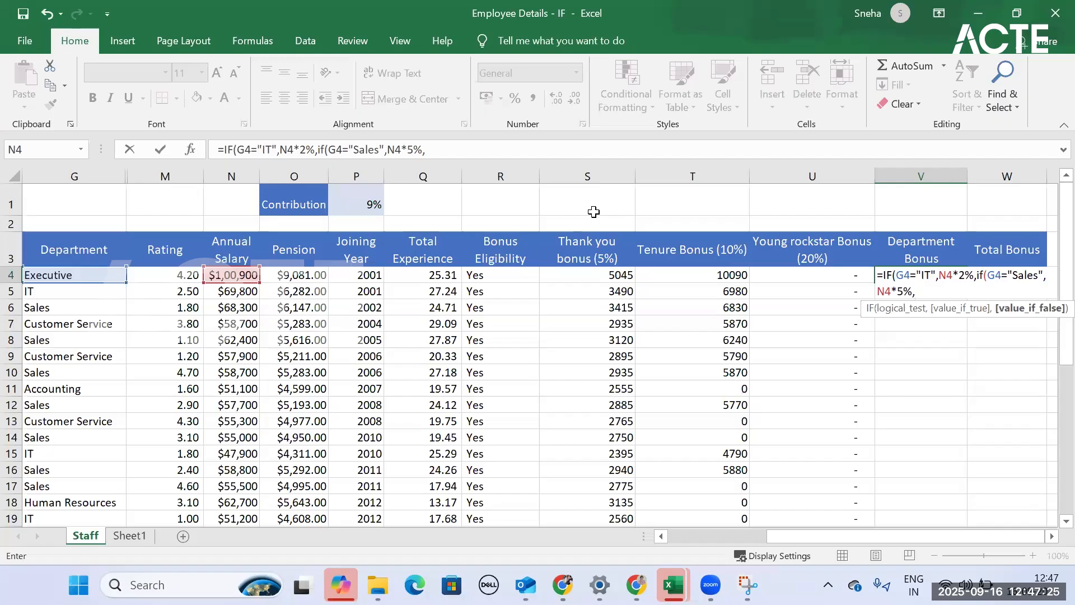
text(0)
text()))
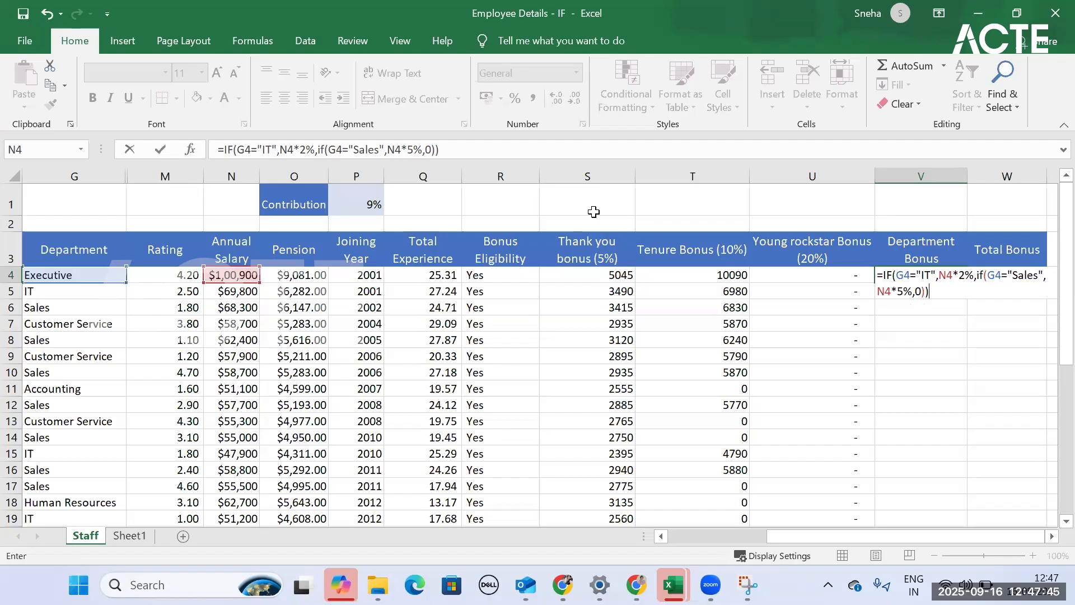
key(Return)
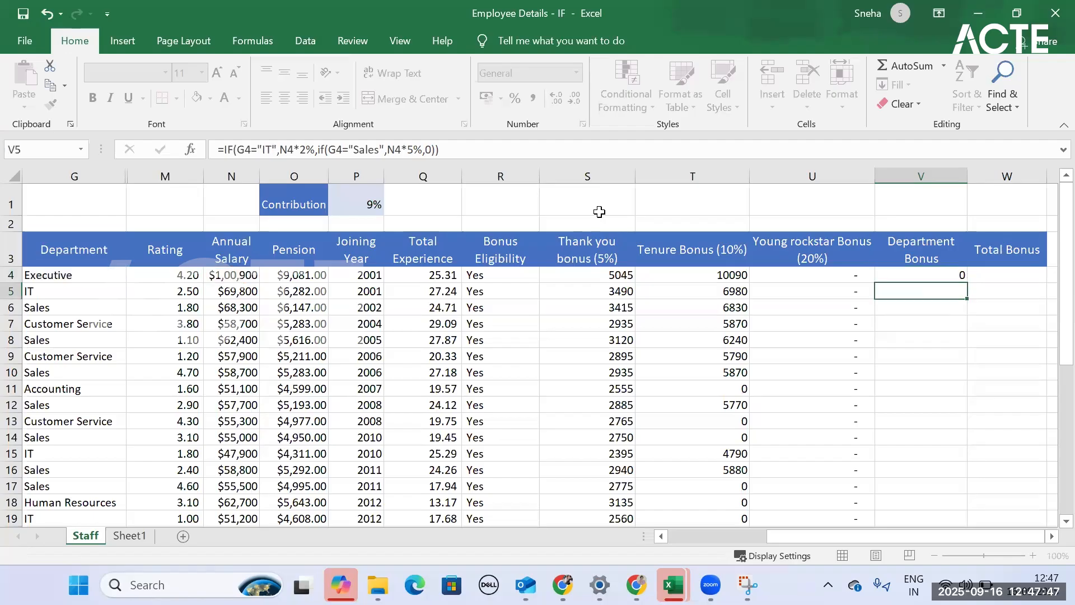
- Fill the nested IF formula from V4 down the Department Bonus column and check individual IT and Sales results
click(952, 276)
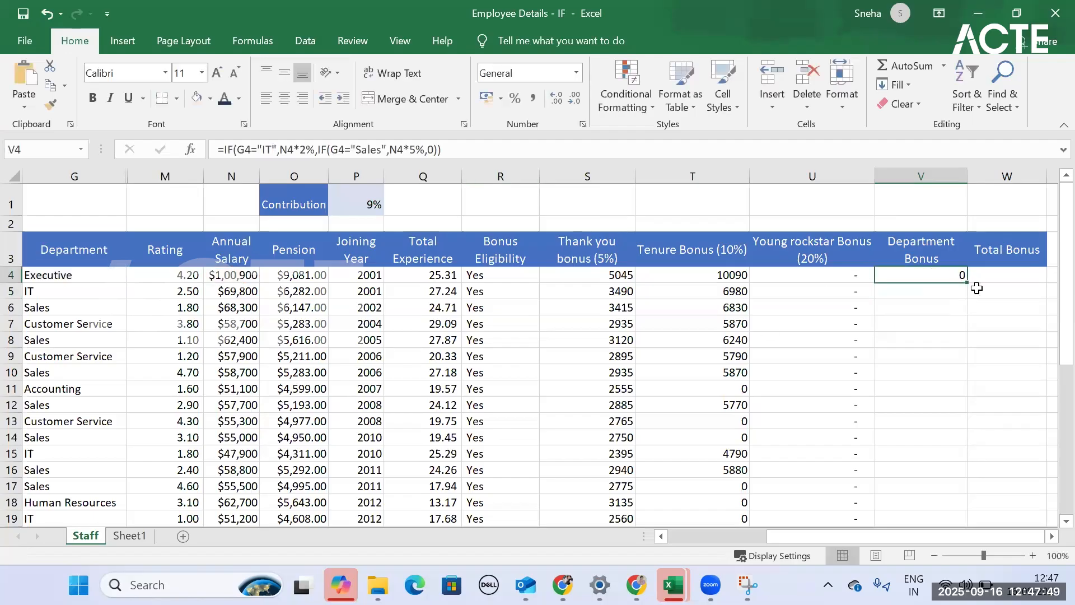
double_click(967, 283)
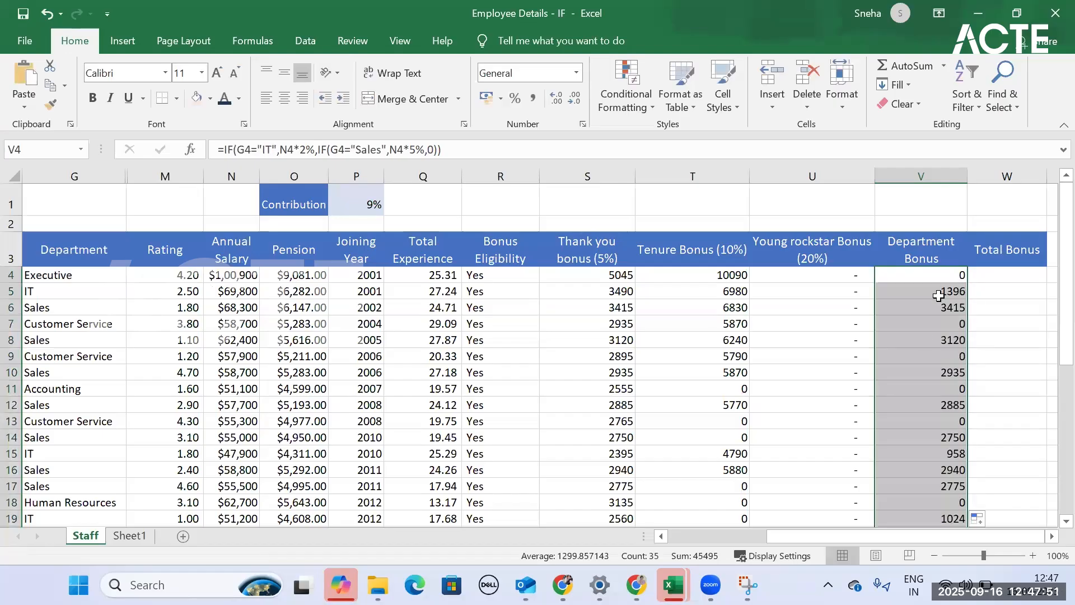
click(939, 292)
click(939, 310)
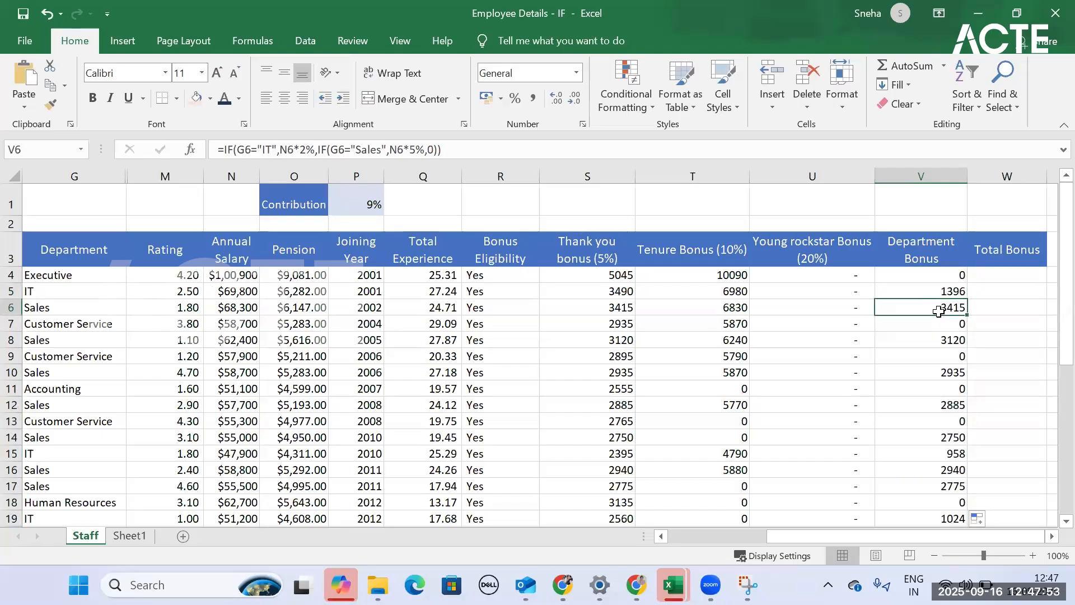
click(936, 343)
click(934, 373)
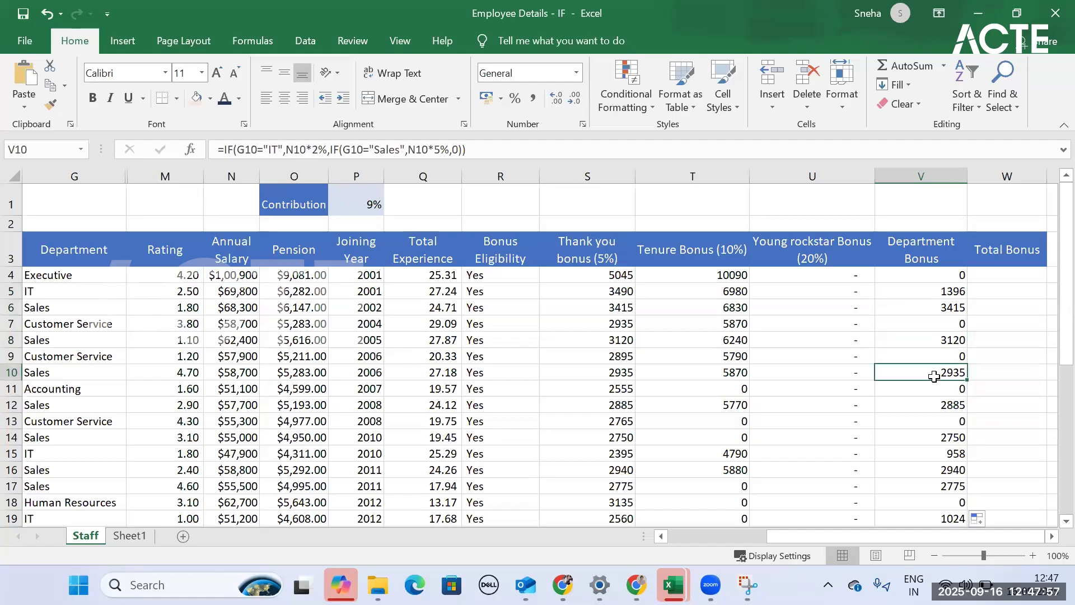
scroll(934, 372, down, 10)
scroll(932, 372, up, 9)
scroll(931, 371, up, 1)
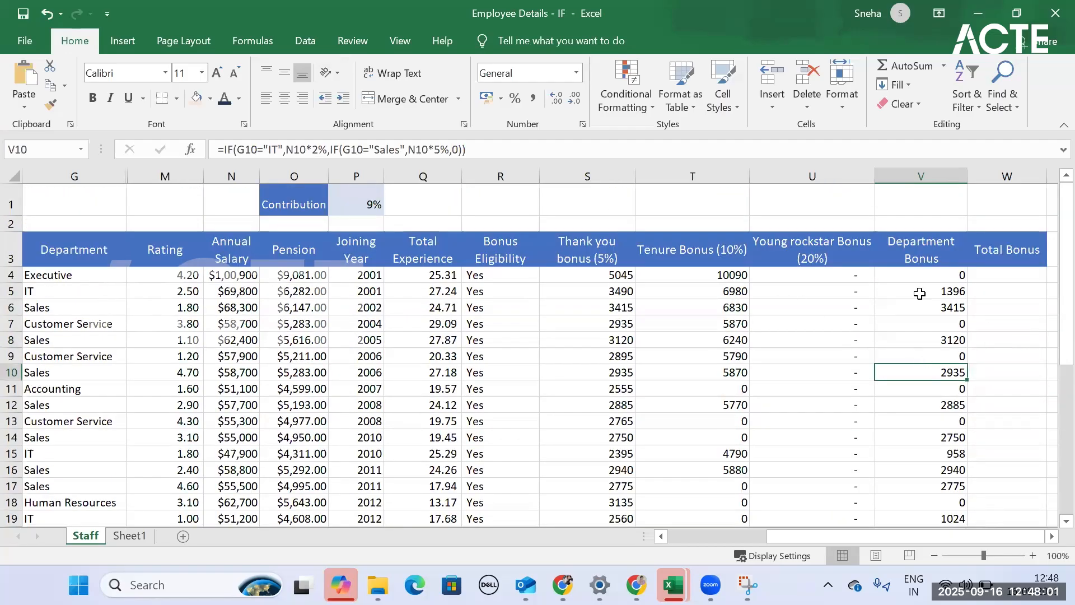
click(920, 292)
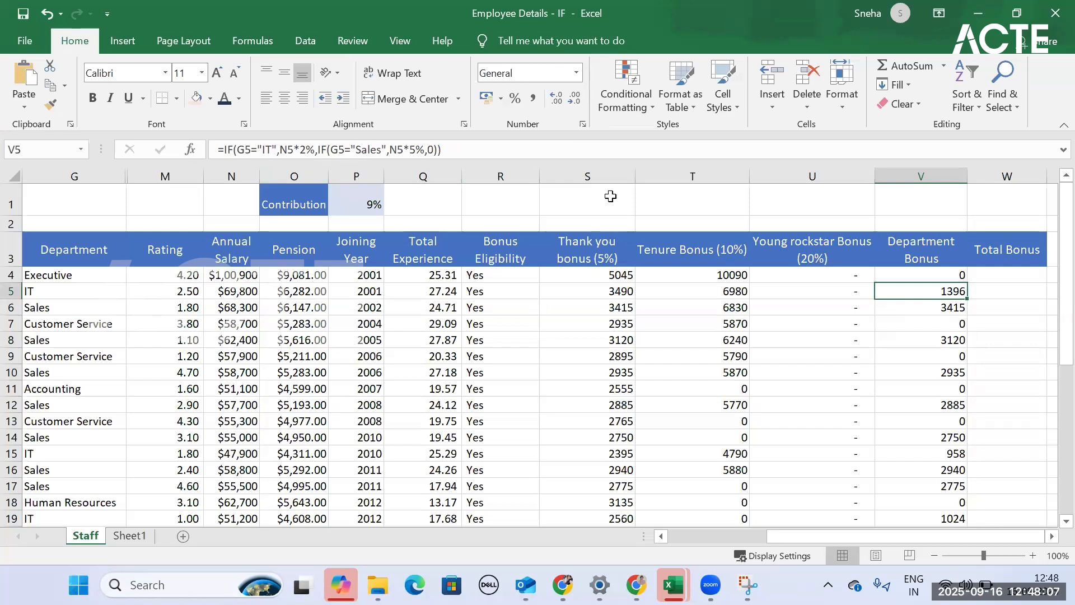
- Total the four bonuses in W4 under Total Bonus with =SUM(S4:V4)
click(991, 278)
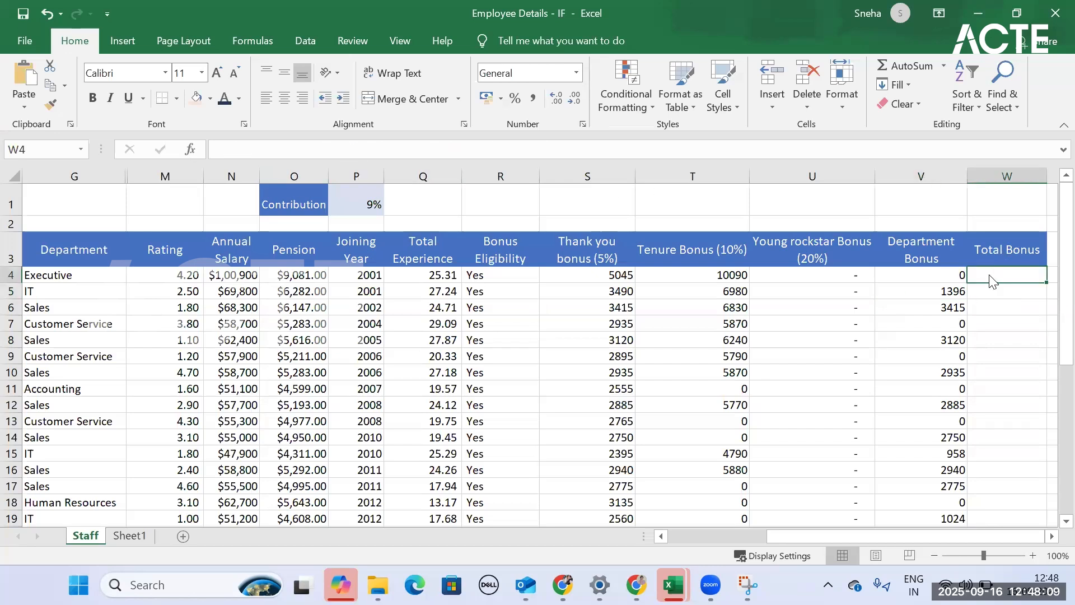
text(=)
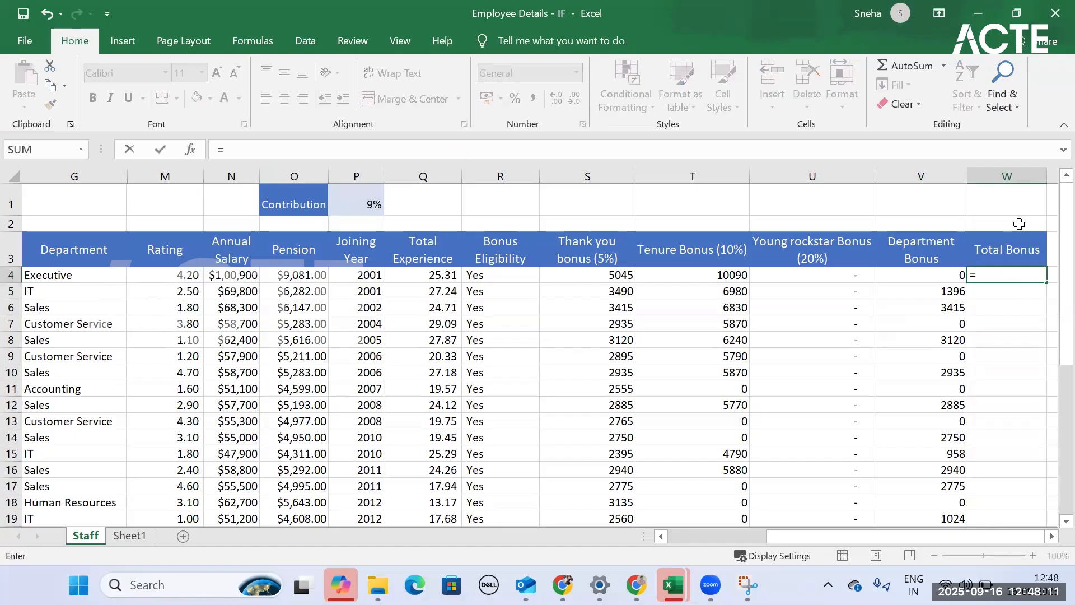
text(sum)
key(Tab)
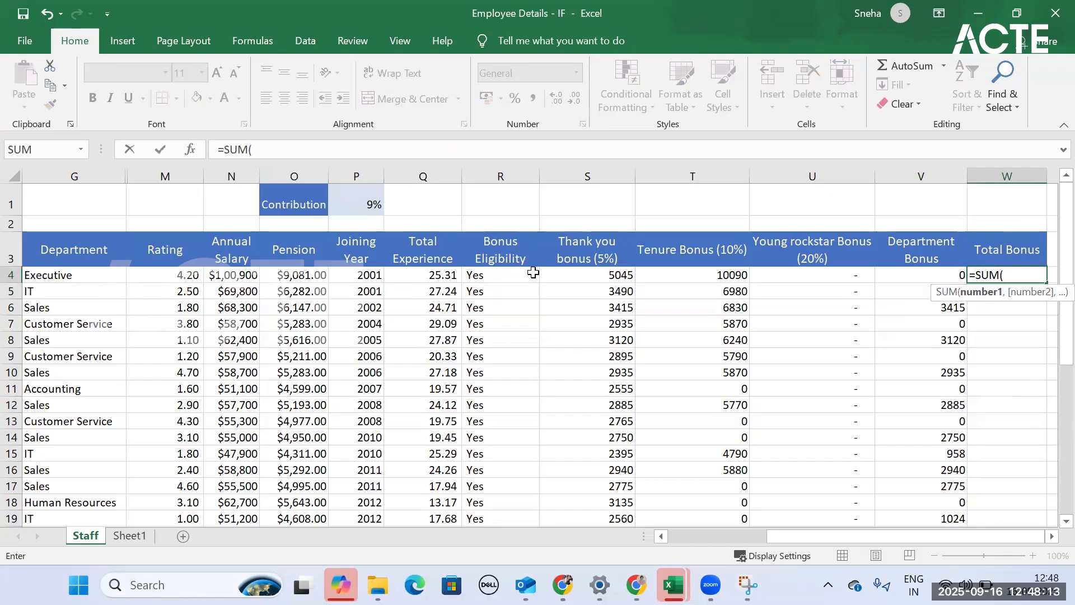
drag(581, 277, 918, 283)
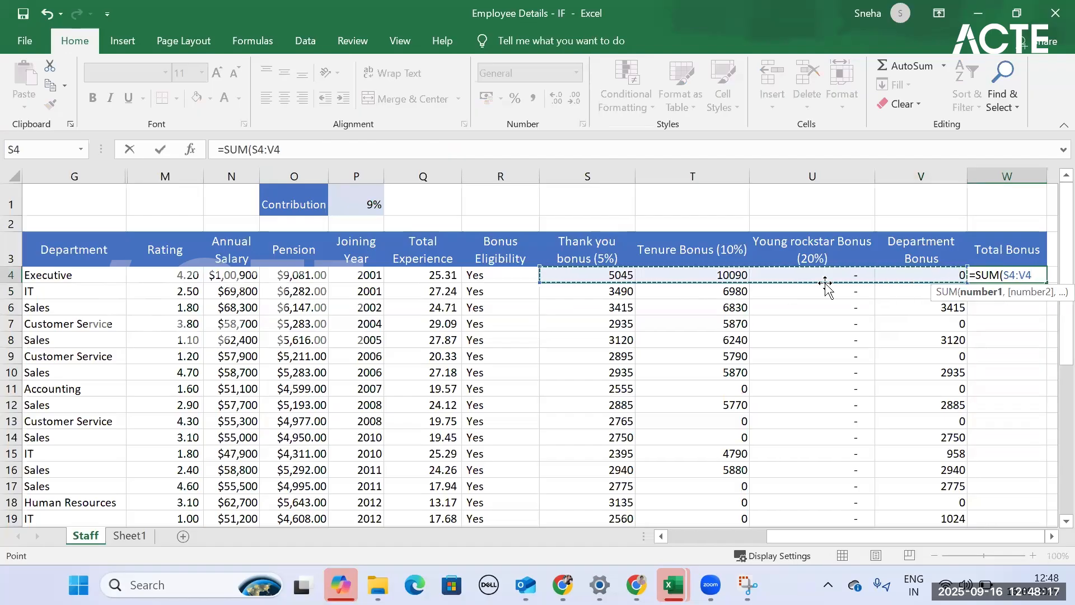
text())
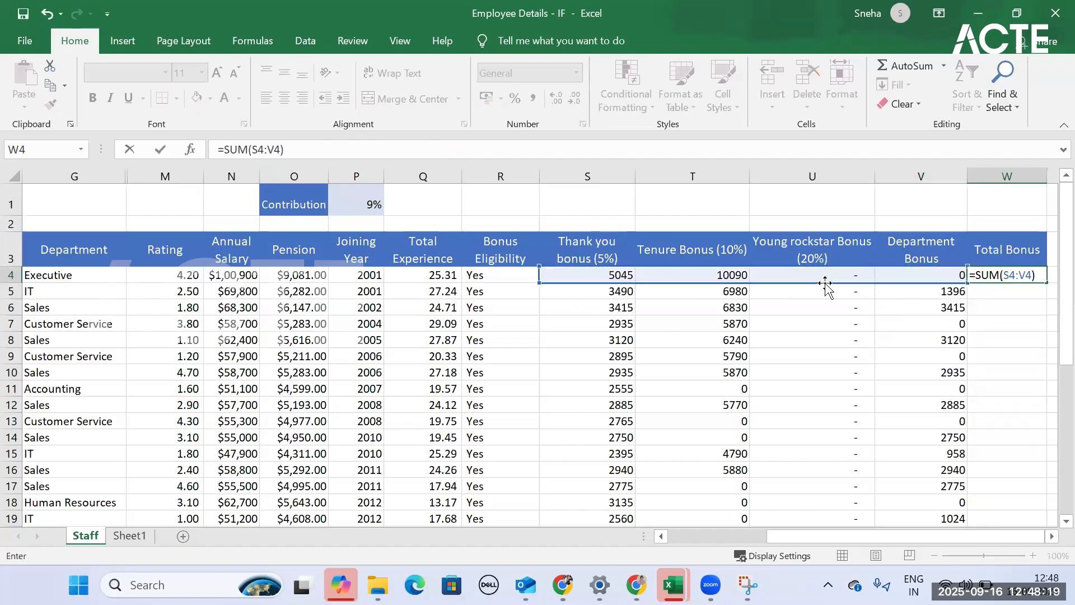
key(Return)
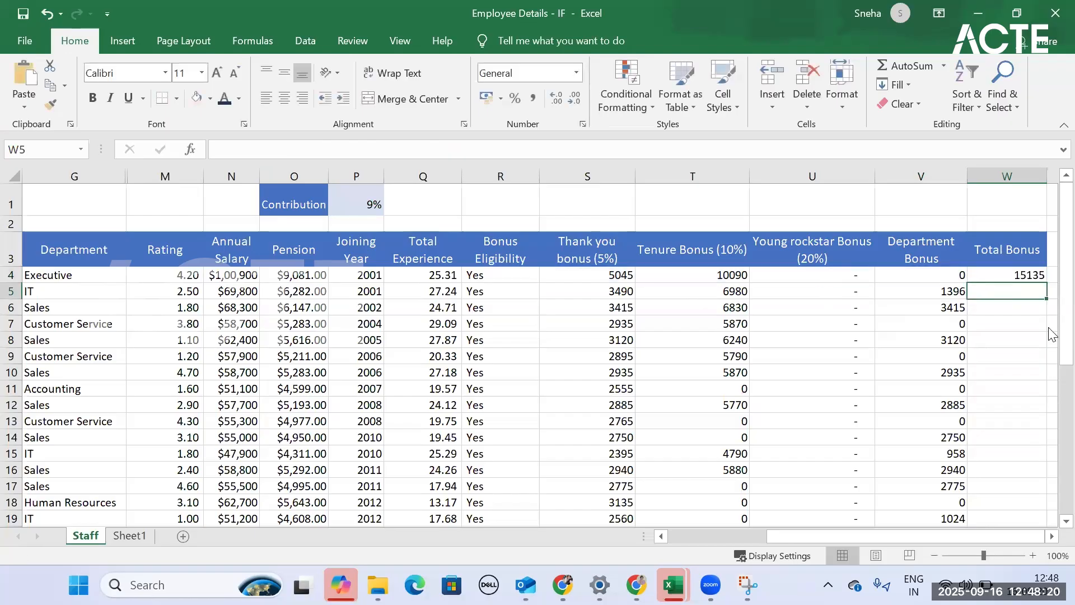
- Fill the SUM formula from W4 down the Total Bonus column and look through the results
click(1039, 272)
double_click(1047, 285)
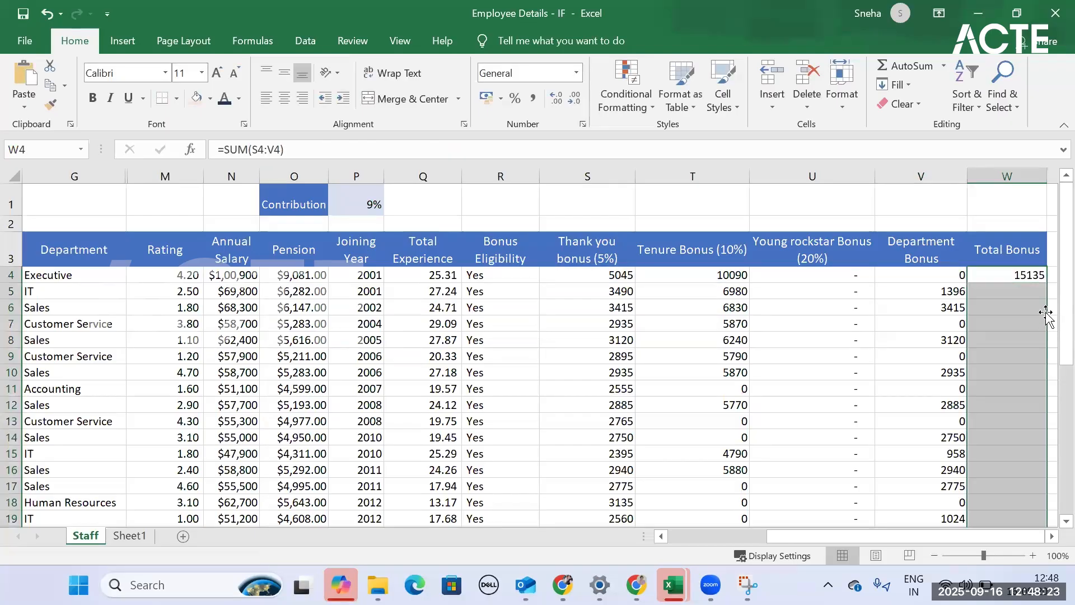
scroll(1003, 360, down, 1)
scroll(1003, 360, down, 6)
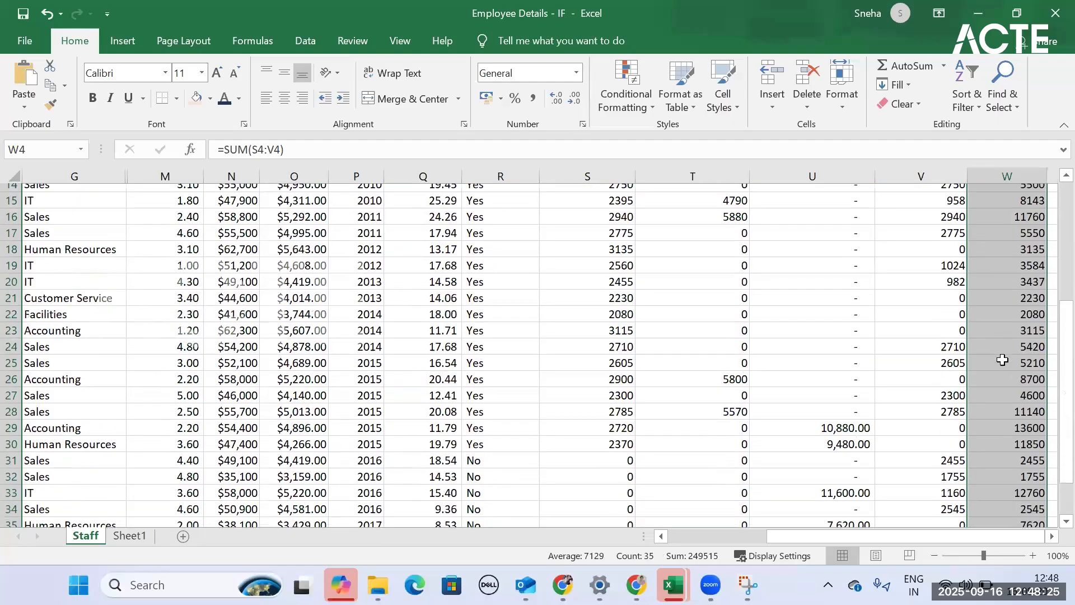
- Review the Total Bonus results down the employee rows and inspect the SUM formula in W10
scroll(1019, 398, up, 5)
scroll(1018, 399, up, 2)
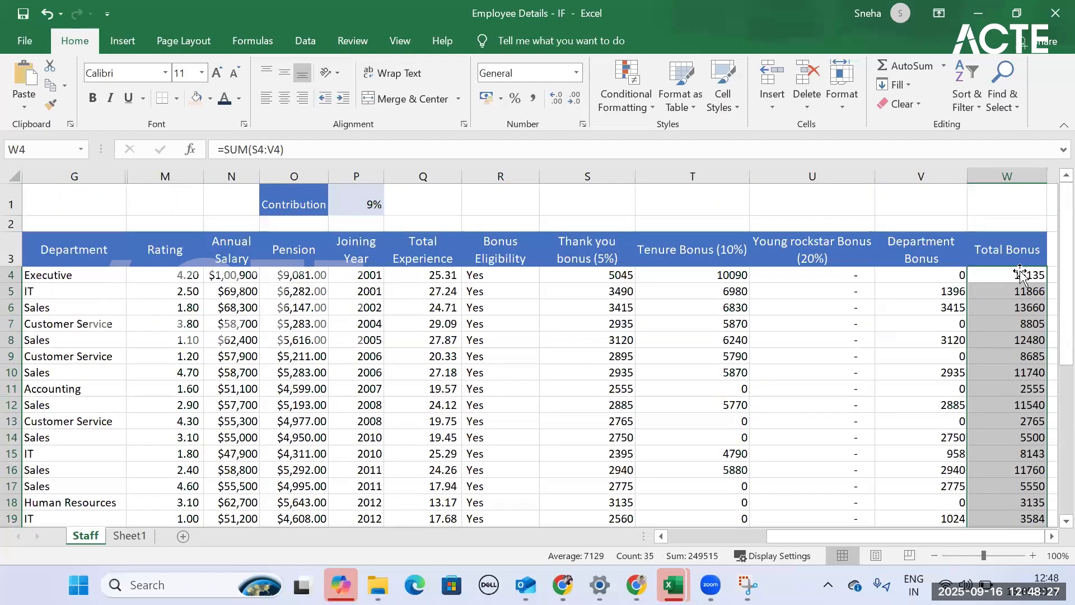
scroll(1008, 398, down, 5)
scroll(1007, 398, down, 4)
scroll(1002, 387, up, 9)
click(995, 376)
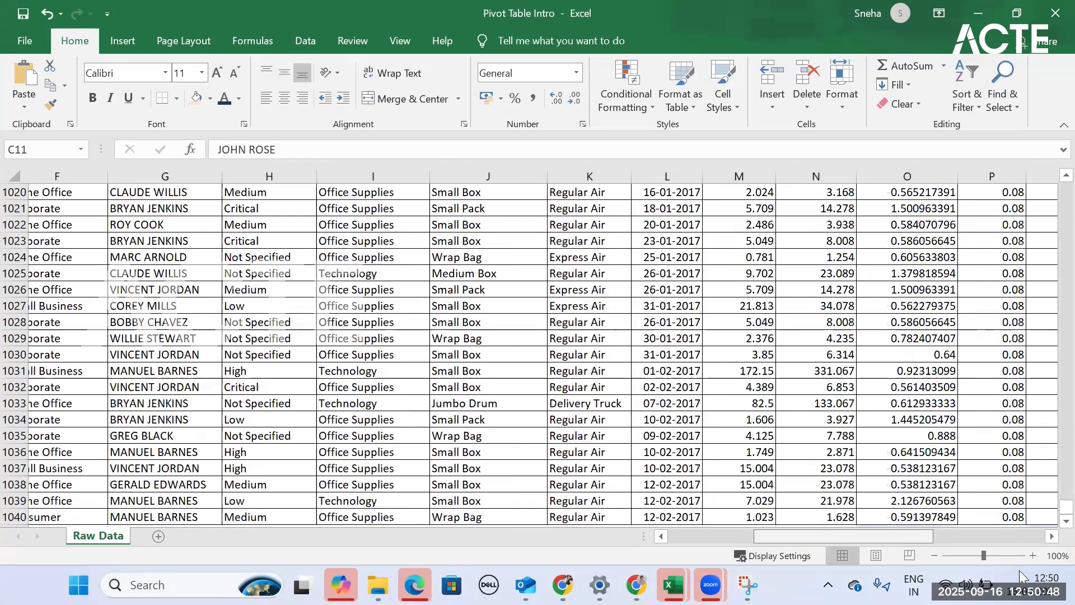
- Look through the Raw Data sheet of the Pivot Table Intro workbook, from its last rows back up to the headers
scroll(979, 521, right, 10)
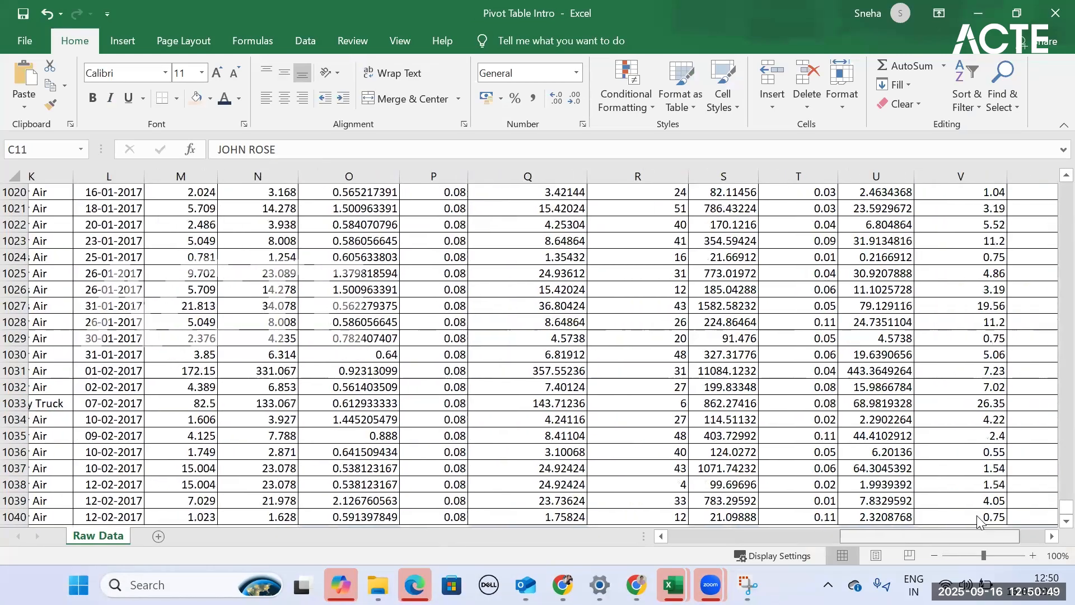
scroll(979, 521, left, 10)
scroll(536, 374, up, 20)
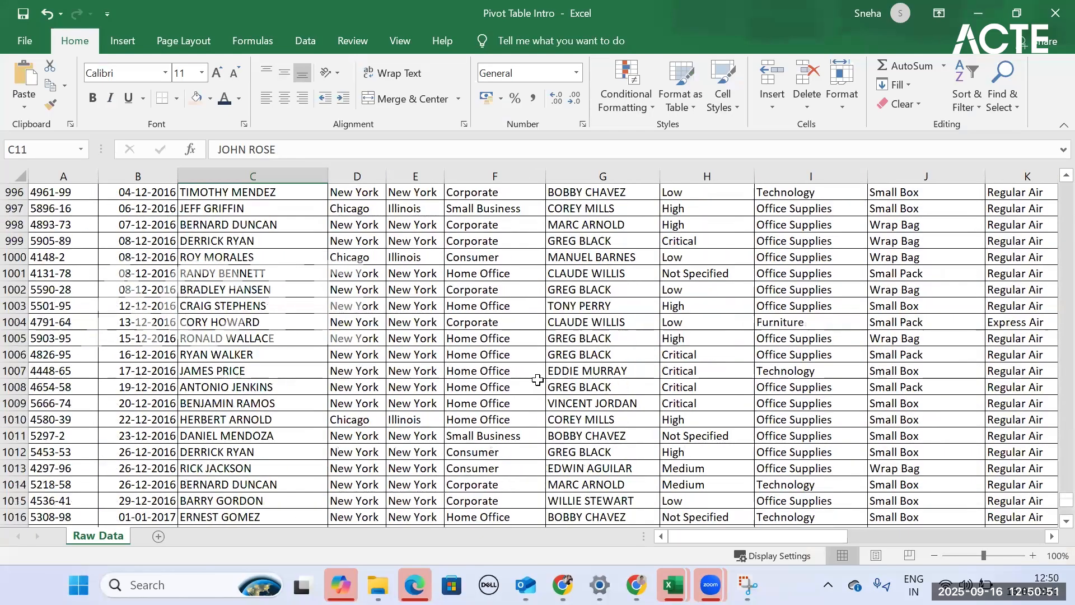
scroll(537, 374, up, 16)
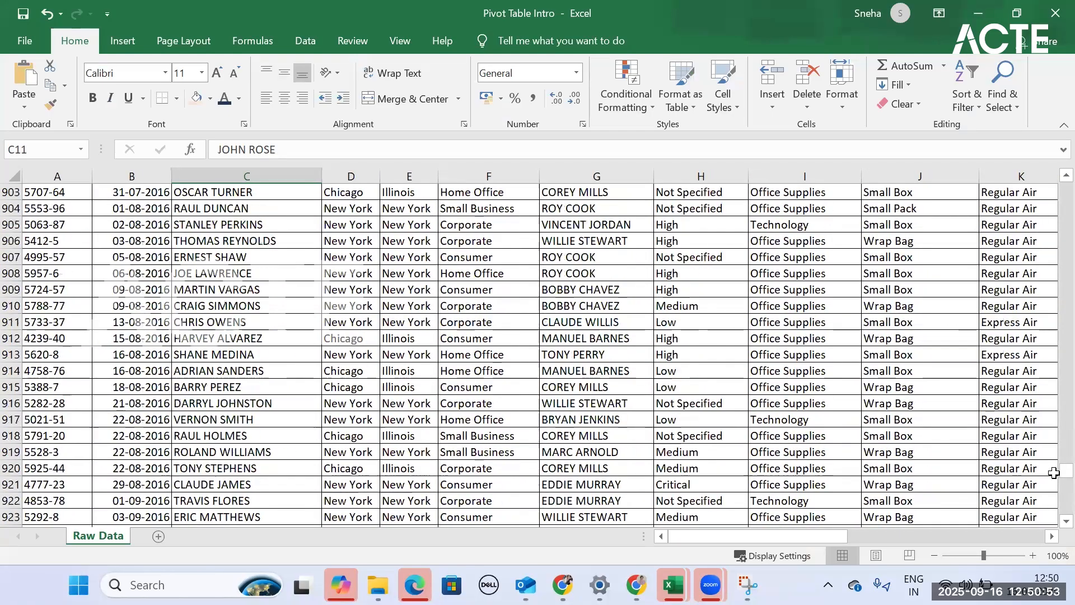
drag(1067, 470, 1050, 119)
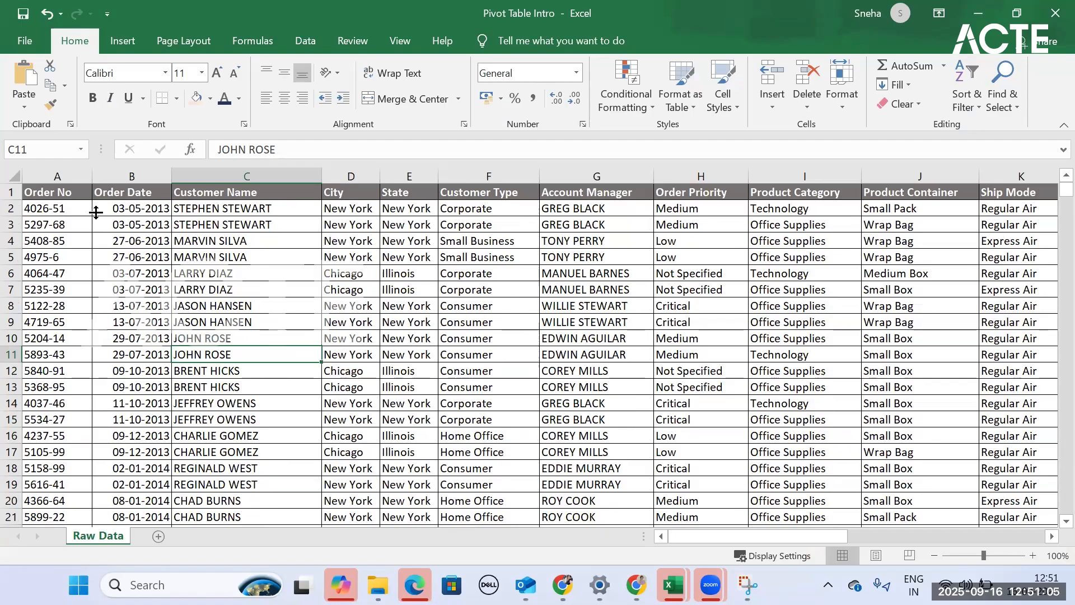
- Add filters to the header row of Raw Data and view the values available in the Customer Type filter
click(11, 193)
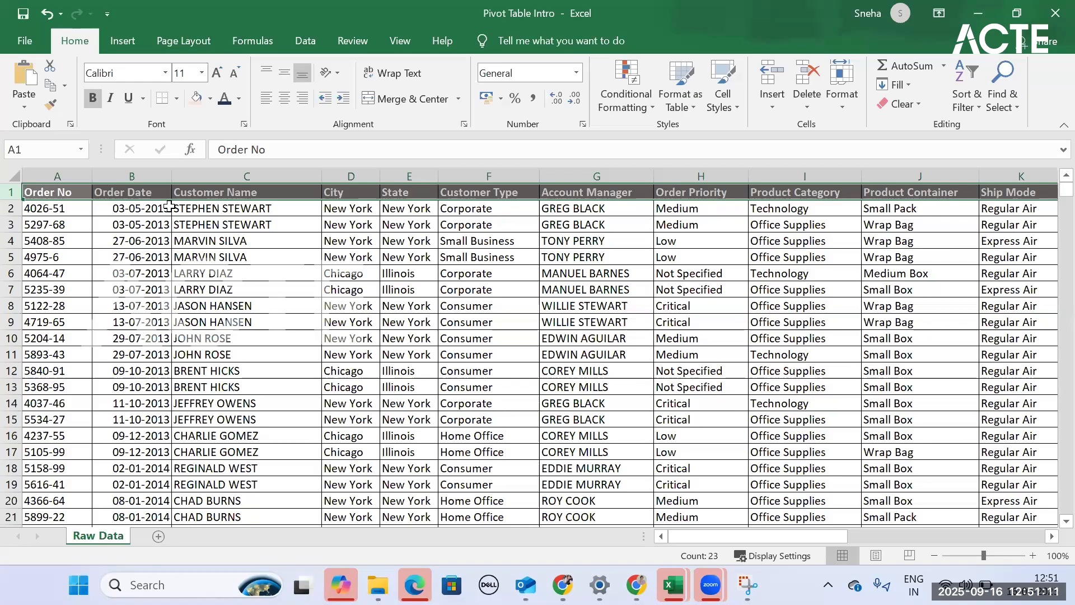
key(ctrl+shift+l)
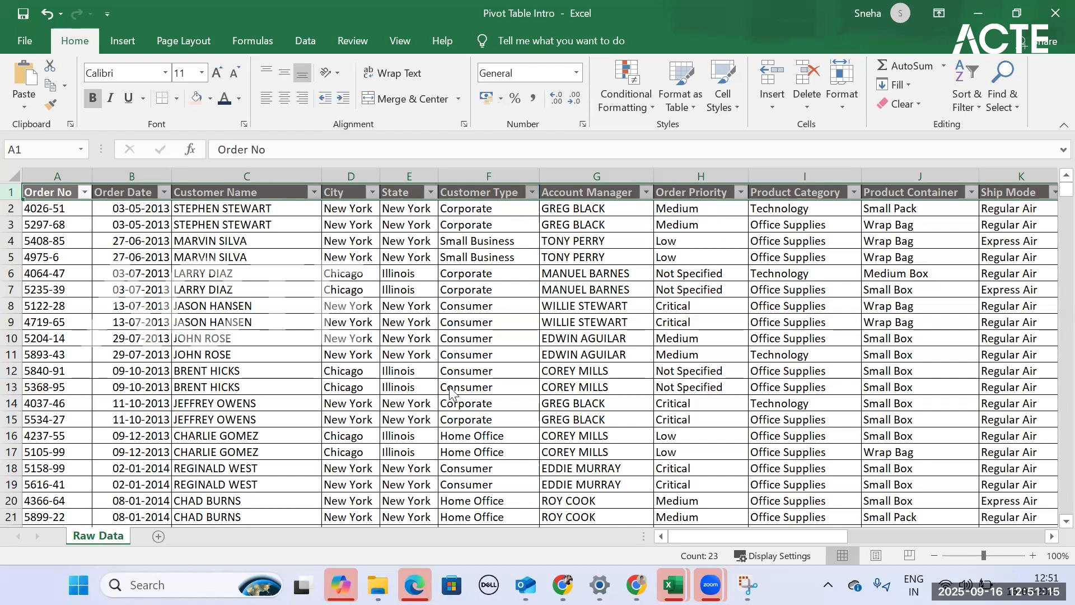
click(531, 192)
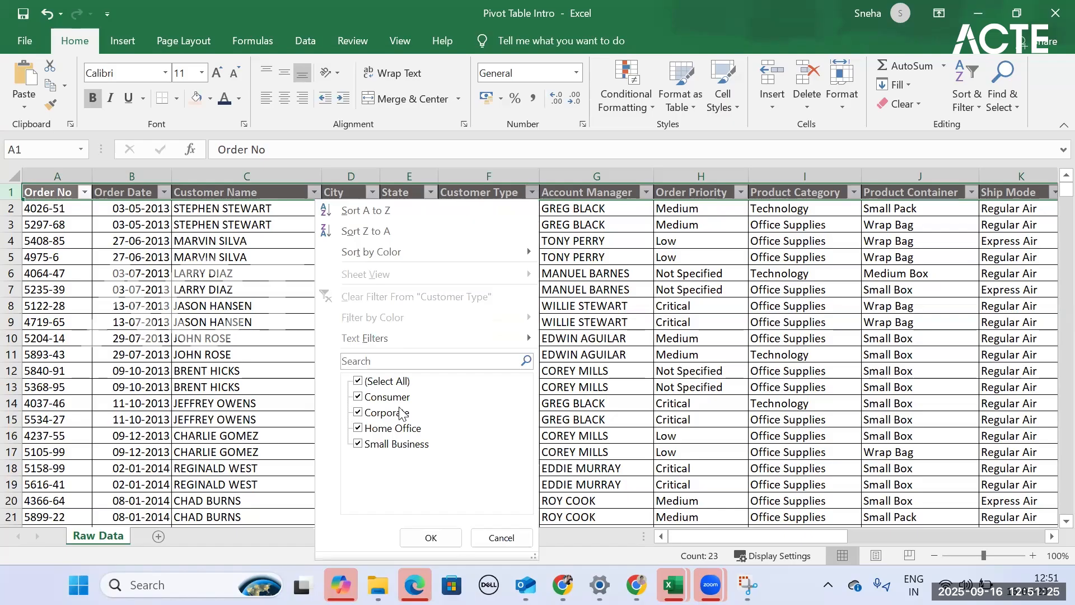
click(431, 537)
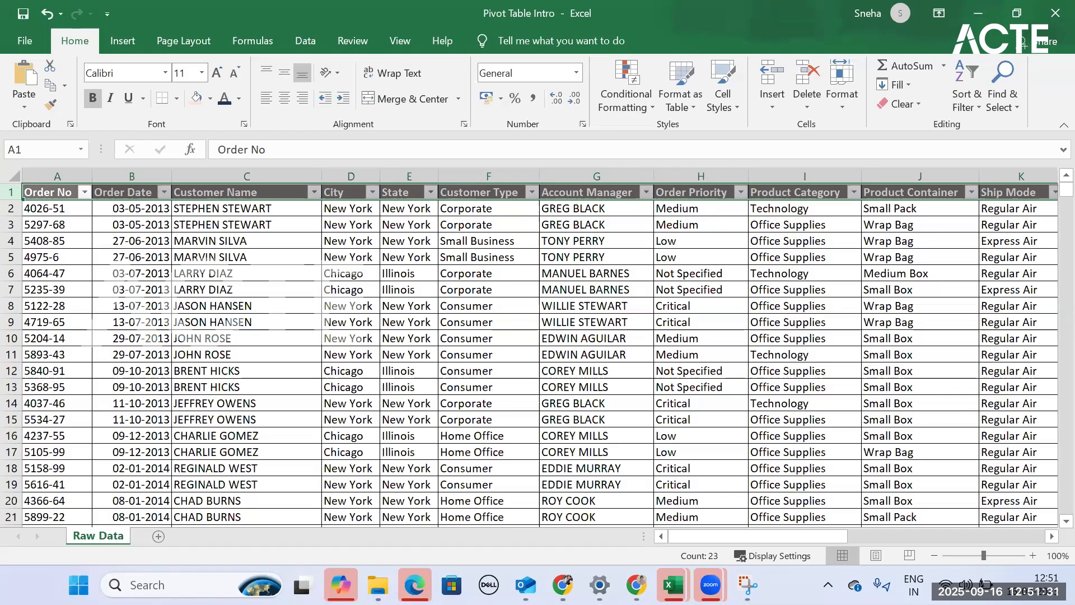
- Look over the remaining Raw Data columns through Customer Payable, and add a blank worksheet to the workbook
scroll(530, 213, right, 8)
drag(910, 538, 1006, 539)
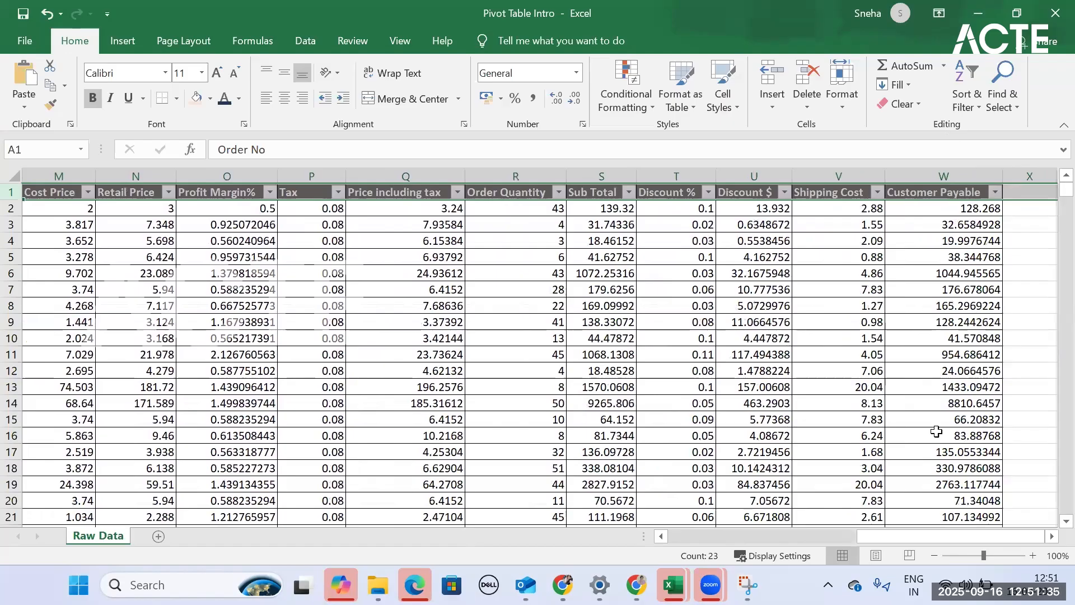
scroll(930, 538, left, 12)
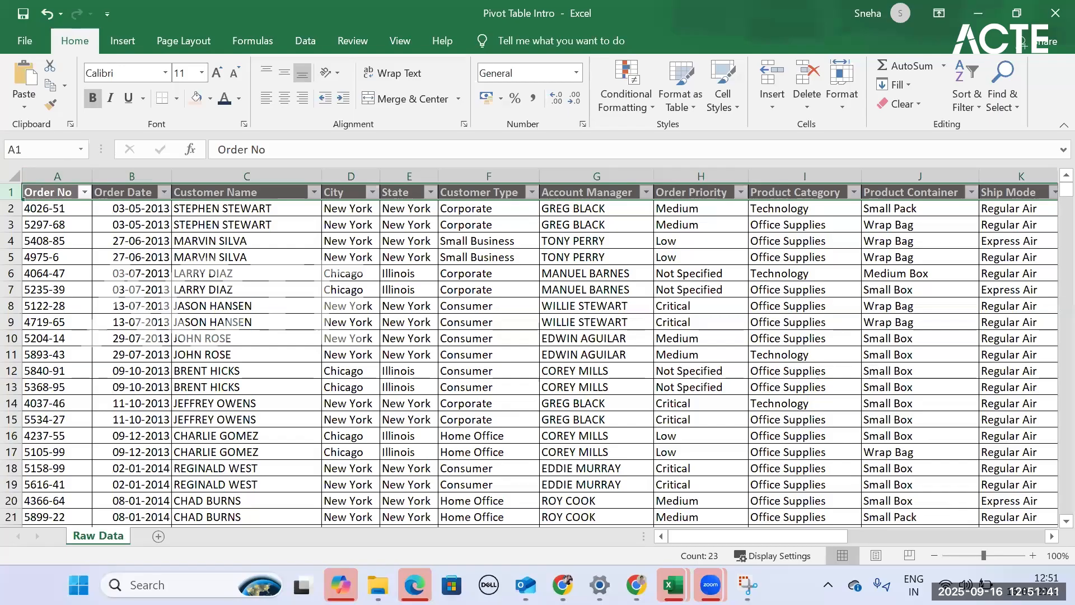
click(158, 536)
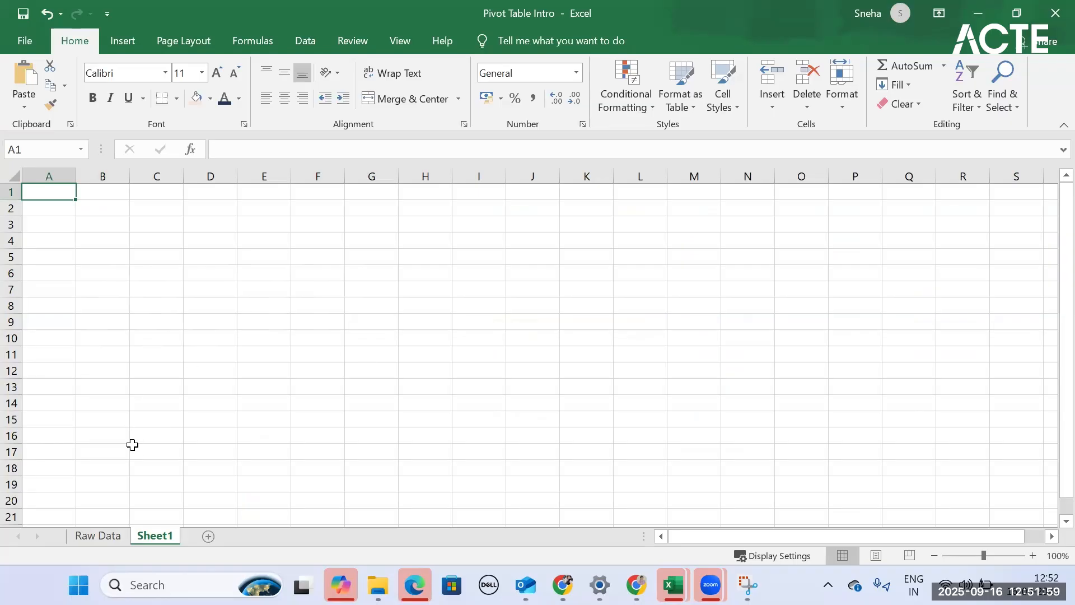
key(ctrl+Page_Up)
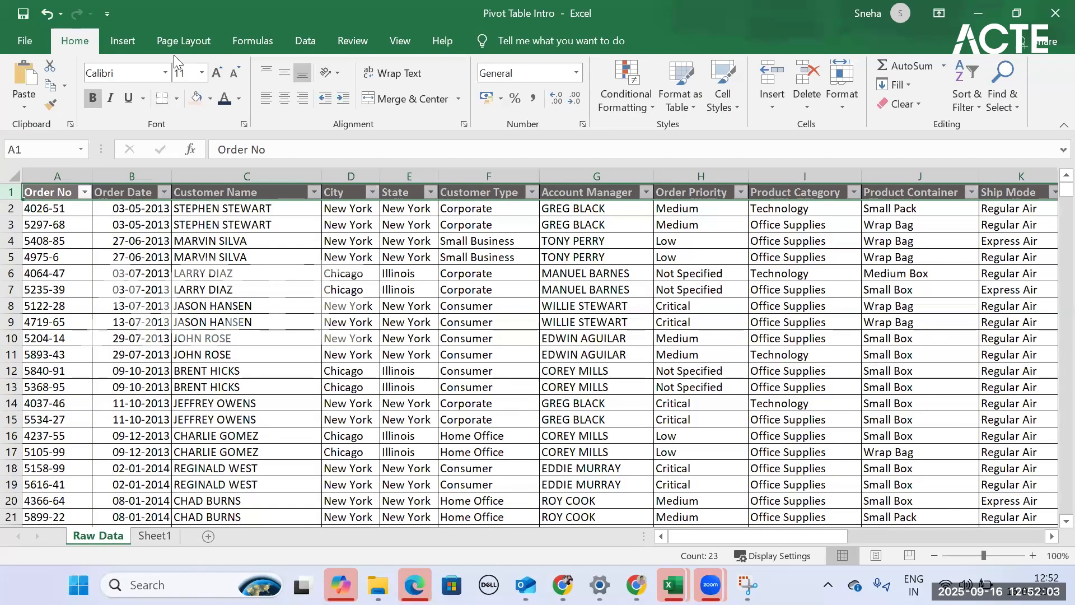
- Create a PivotTable on a new worksheet from the full Raw Data range A1:W1040
click(112, 43)
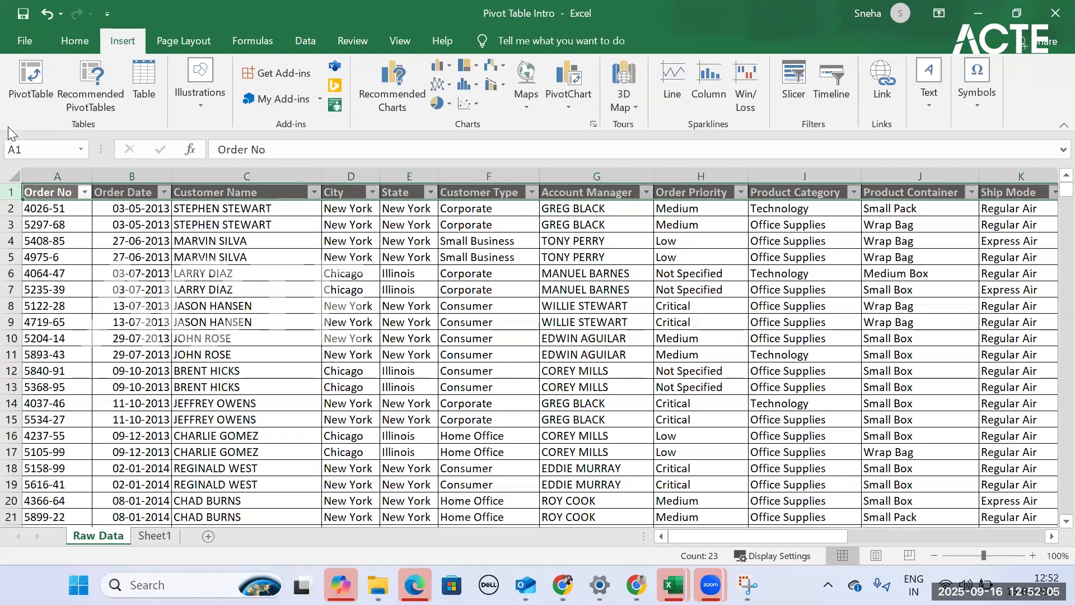
click(47, 192)
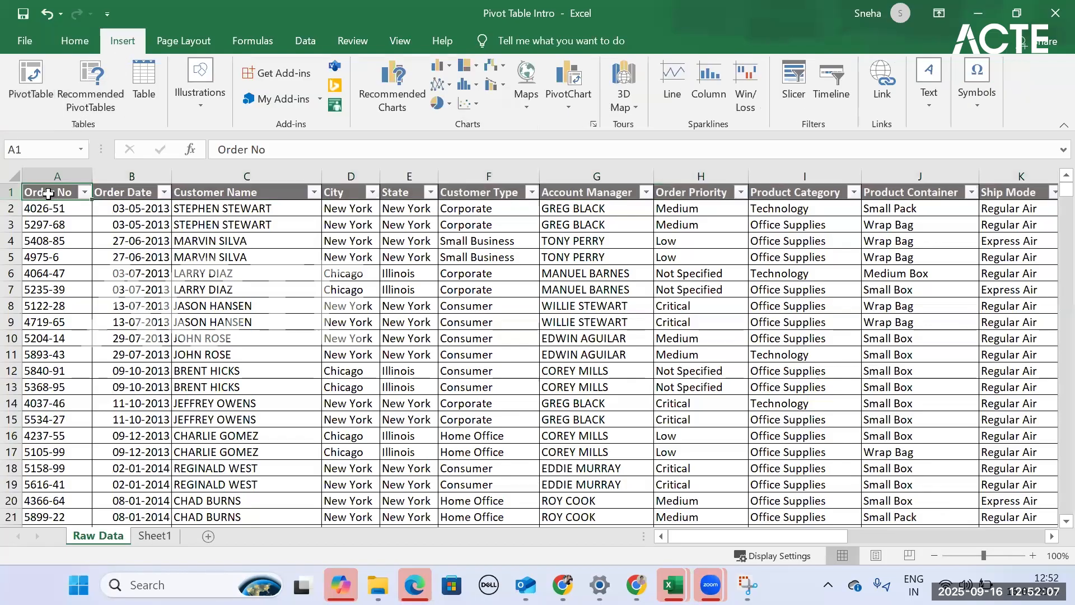
key(ctrl+shift+End)
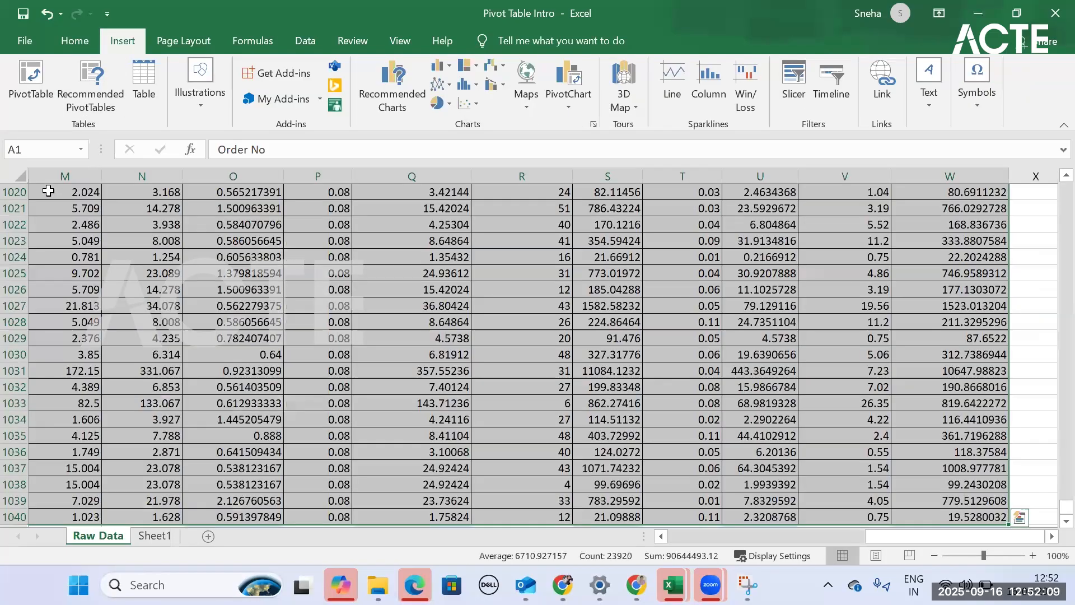
click(37, 82)
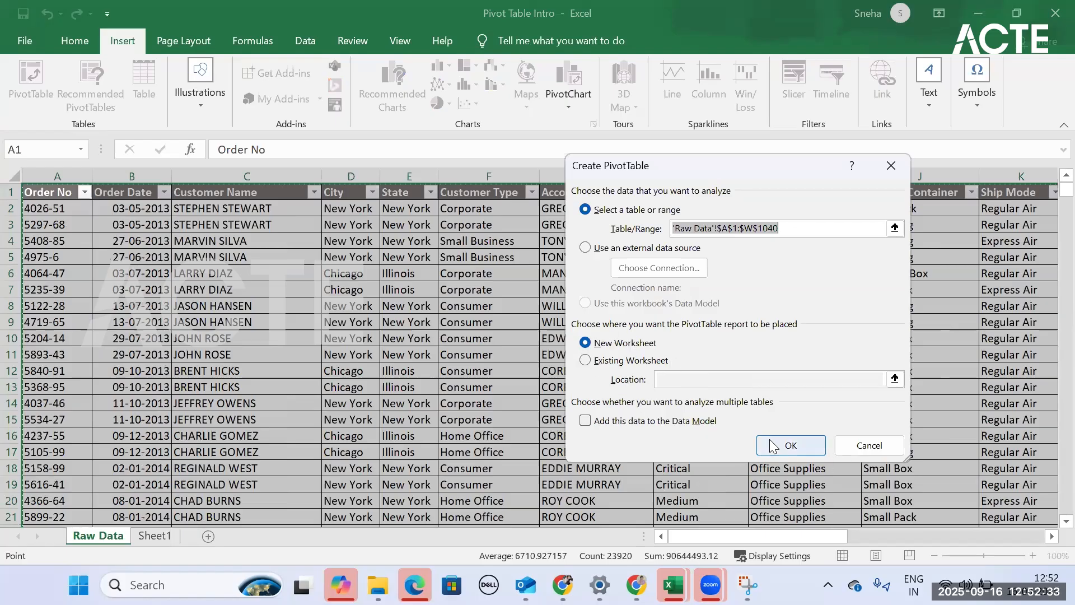
click(798, 452)
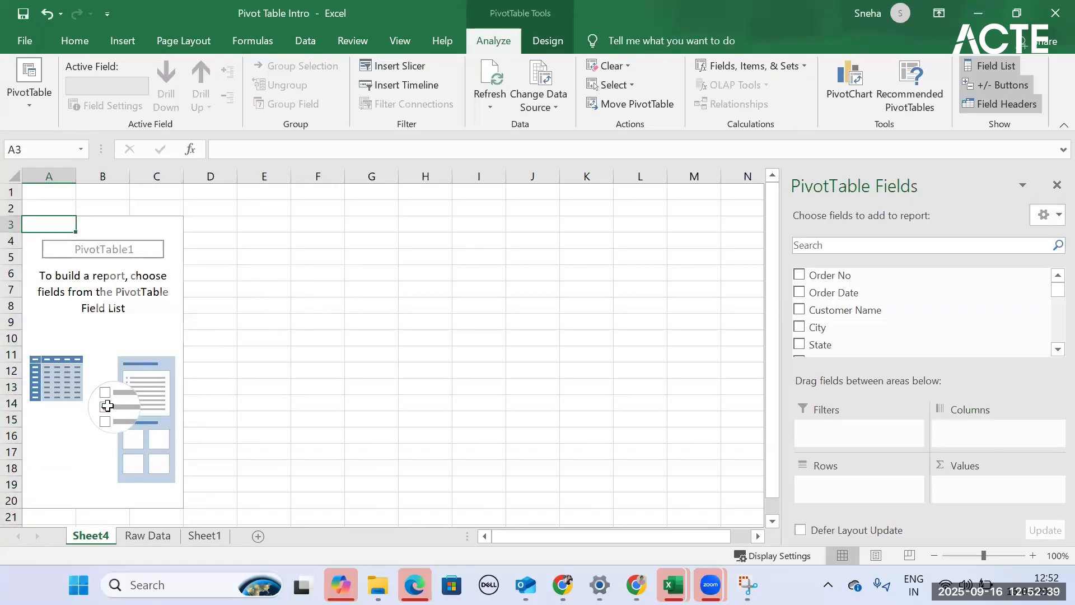
- Compare the PivotTable field list with the Raw Data headers and add the Customer Type field to the rows
drag(862, 295, 851, 283)
scroll(848, 286, down, 6)
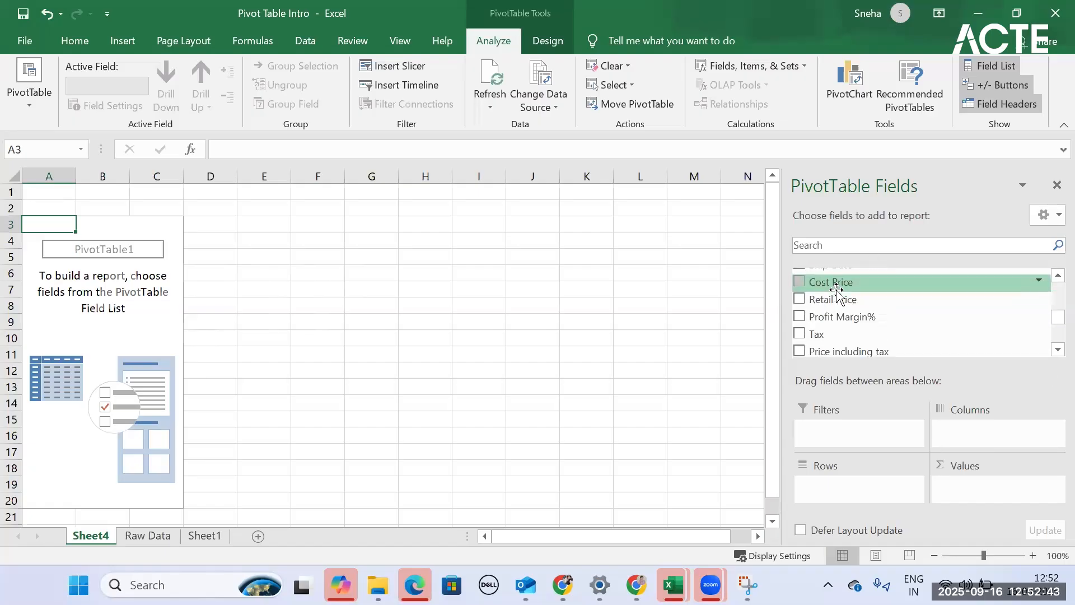
scroll(838, 314, up, 6)
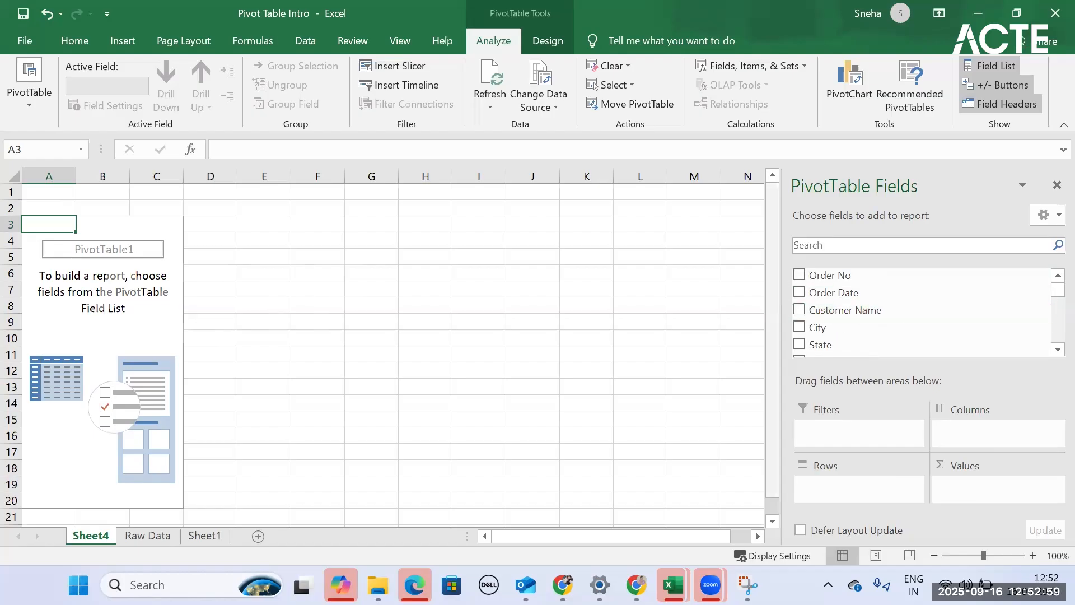
key(ctrl+Page_Down)
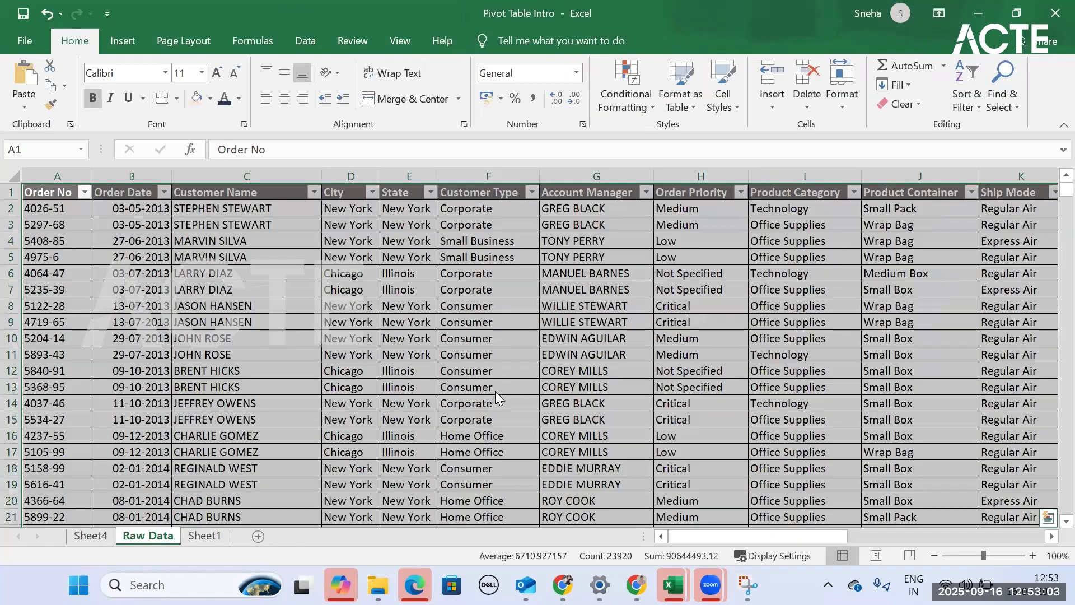
click(91, 535)
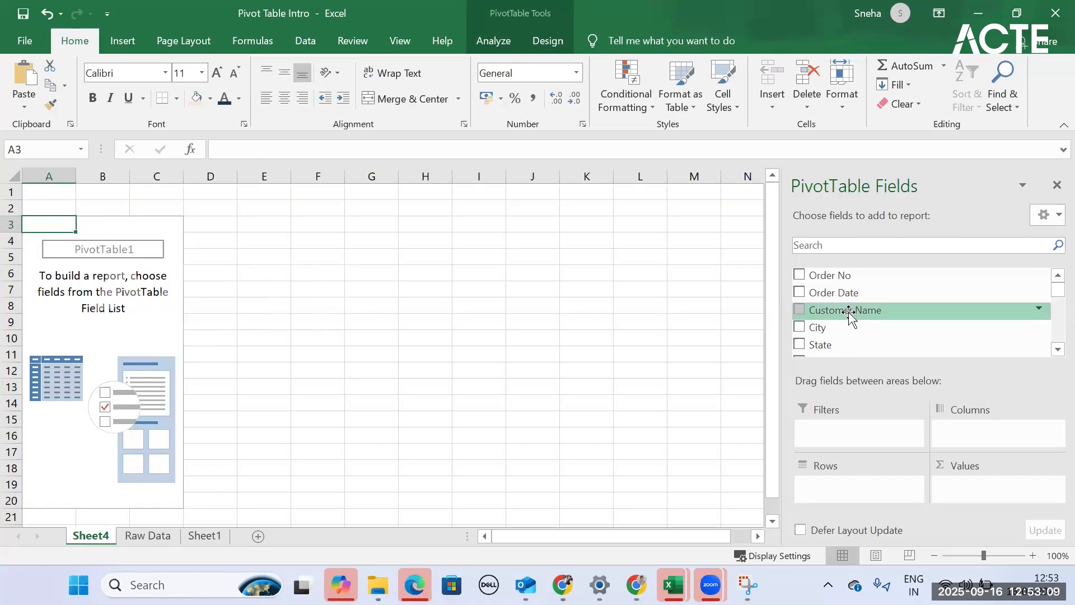
scroll(815, 318, down, 1)
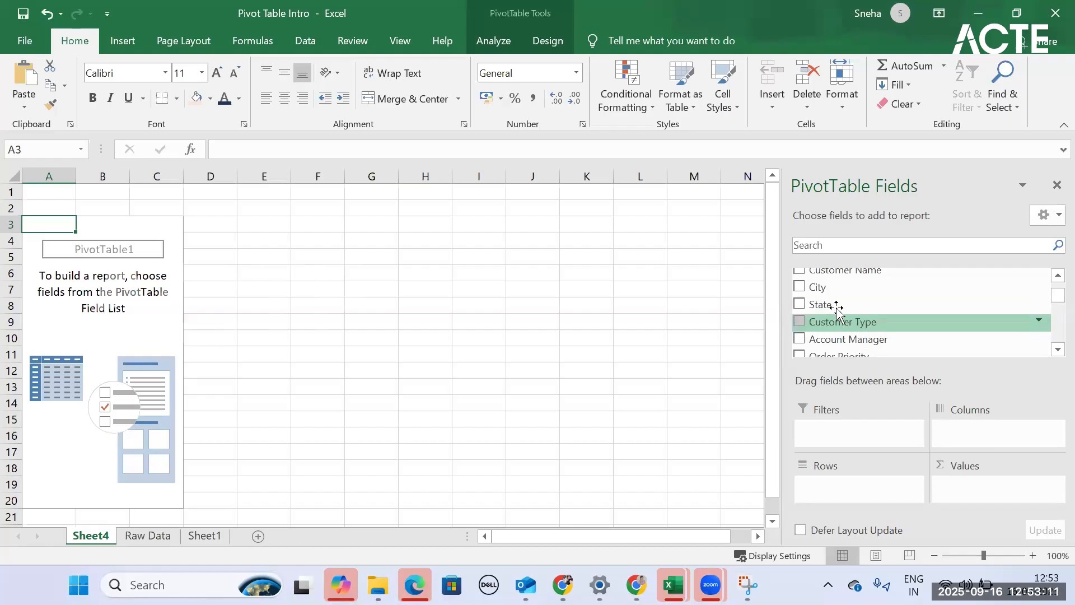
click(798, 321)
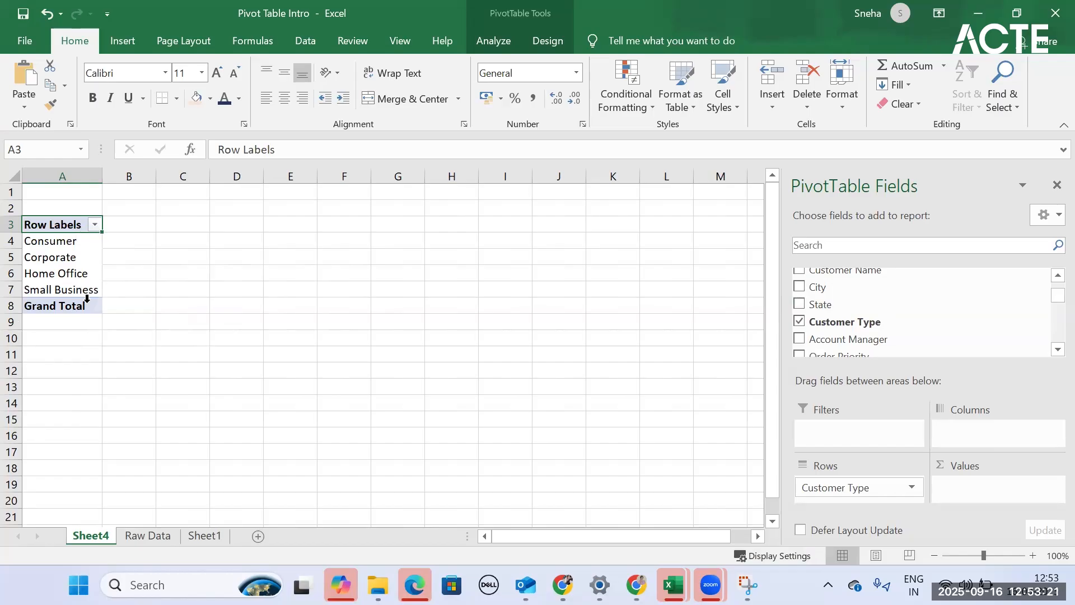
- Add Customer Payable to the PivotTable as a summed value, and take it out of the values again
scroll(866, 308, down, 1)
scroll(866, 308, down, 5)
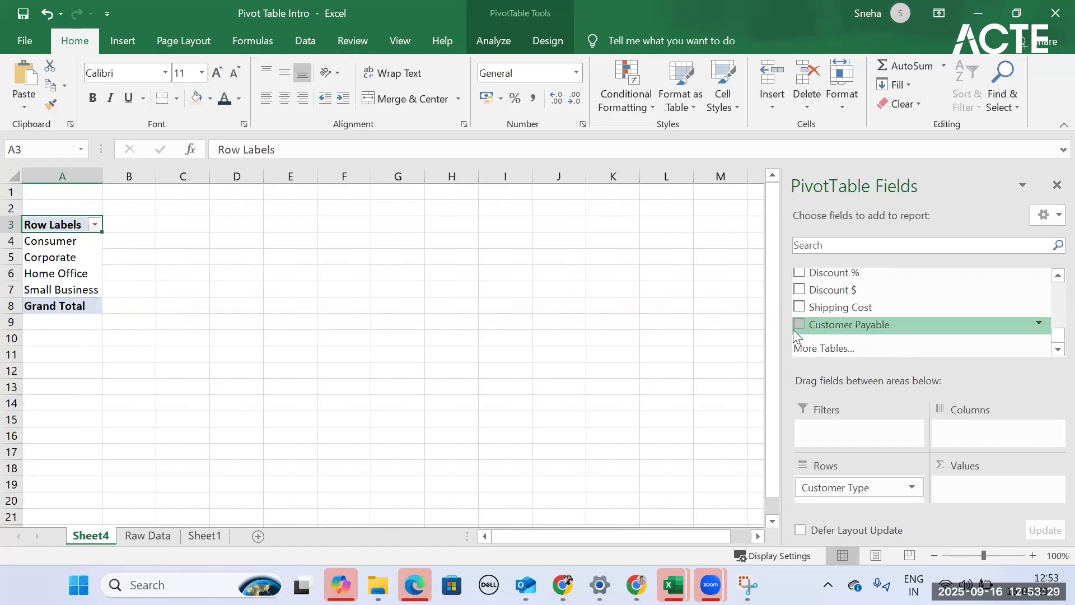
click(800, 325)
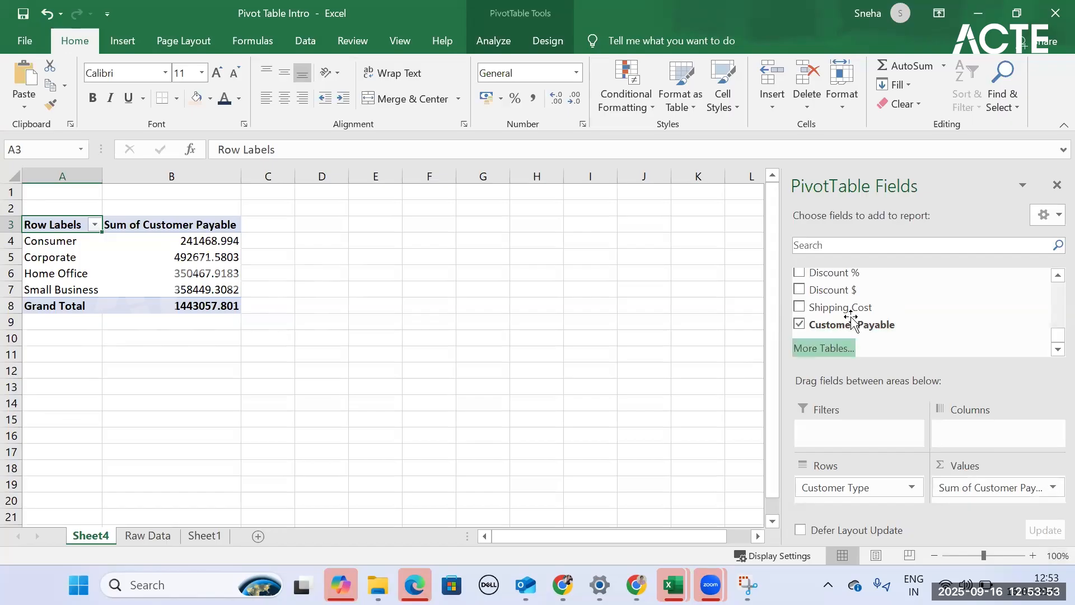
scroll(860, 317, up, 4)
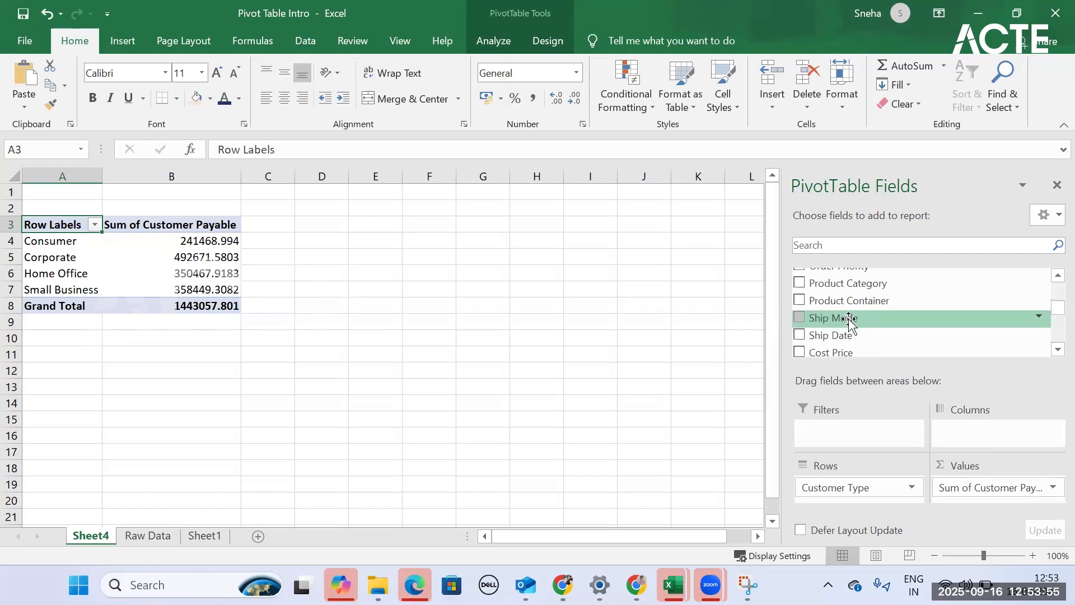
drag(960, 489, 882, 317)
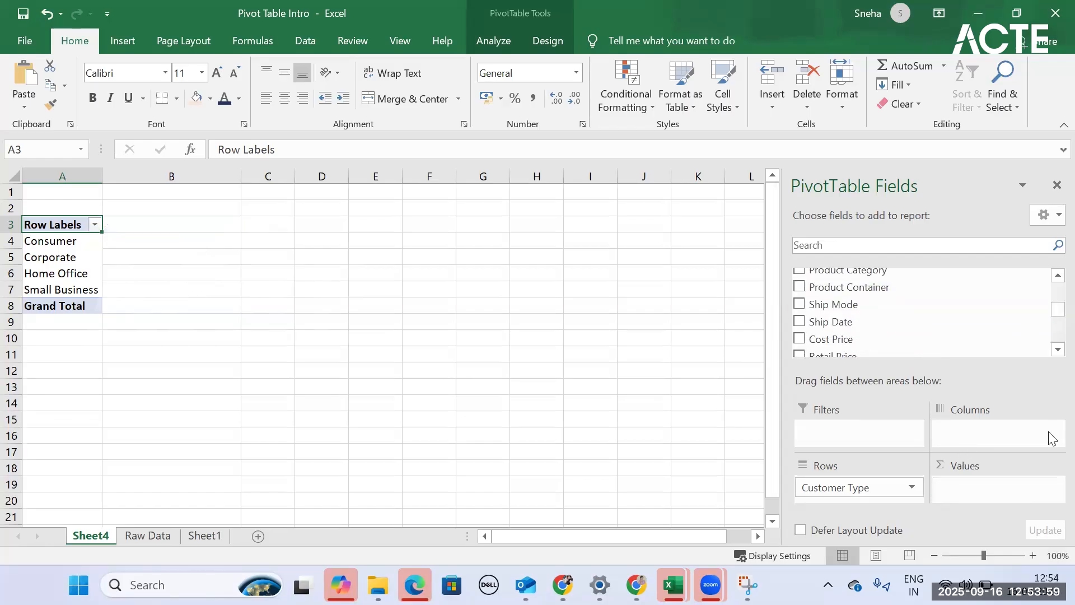
- Add the City field to the PivotTable rows beneath Customer Type
scroll(827, 318, up, 3)
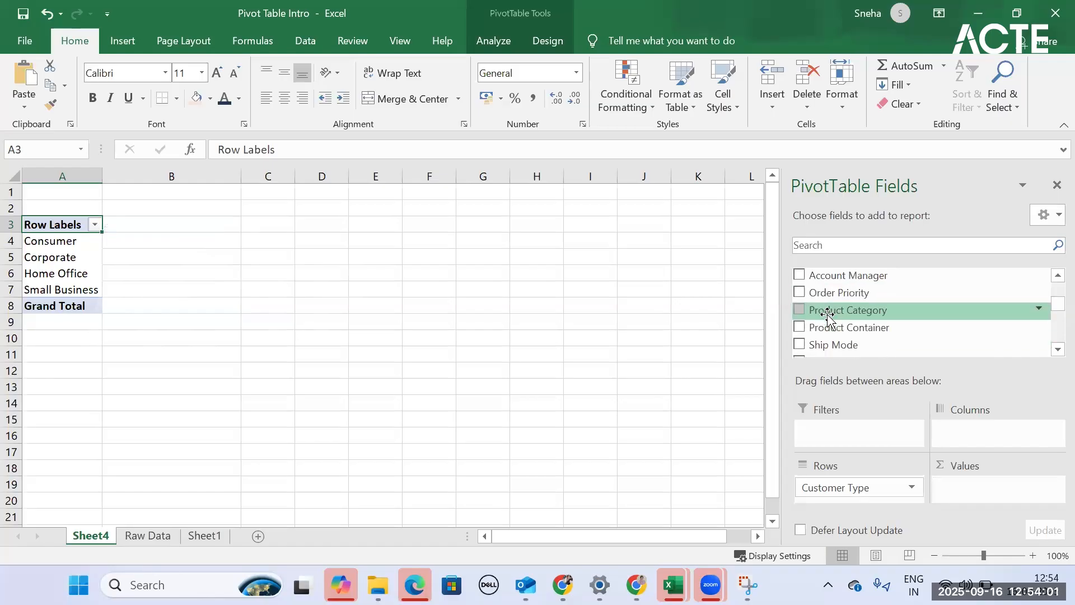
scroll(828, 319, up, 1)
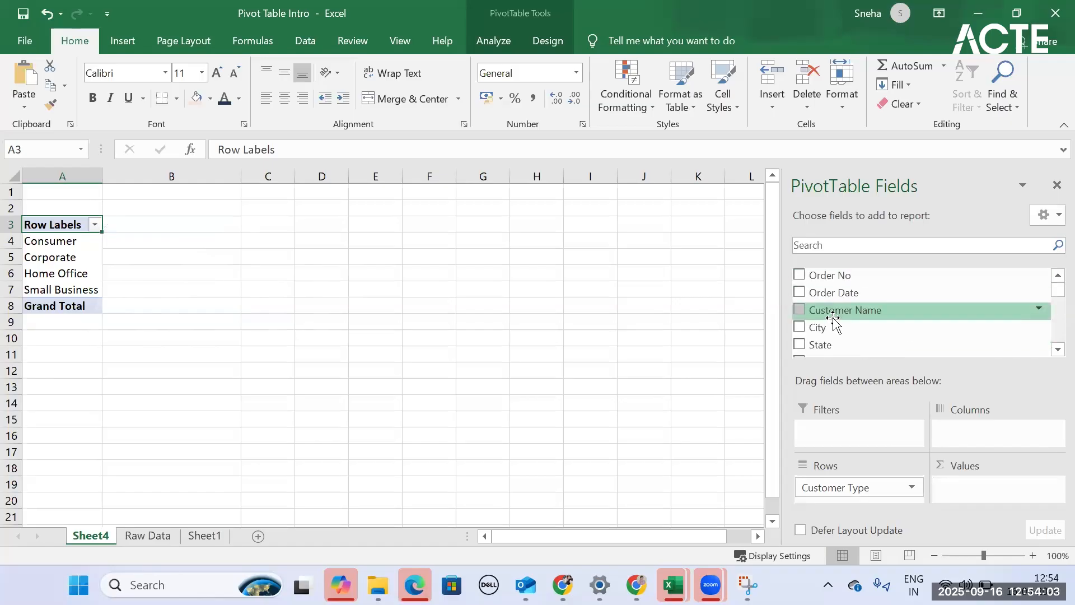
click(801, 327)
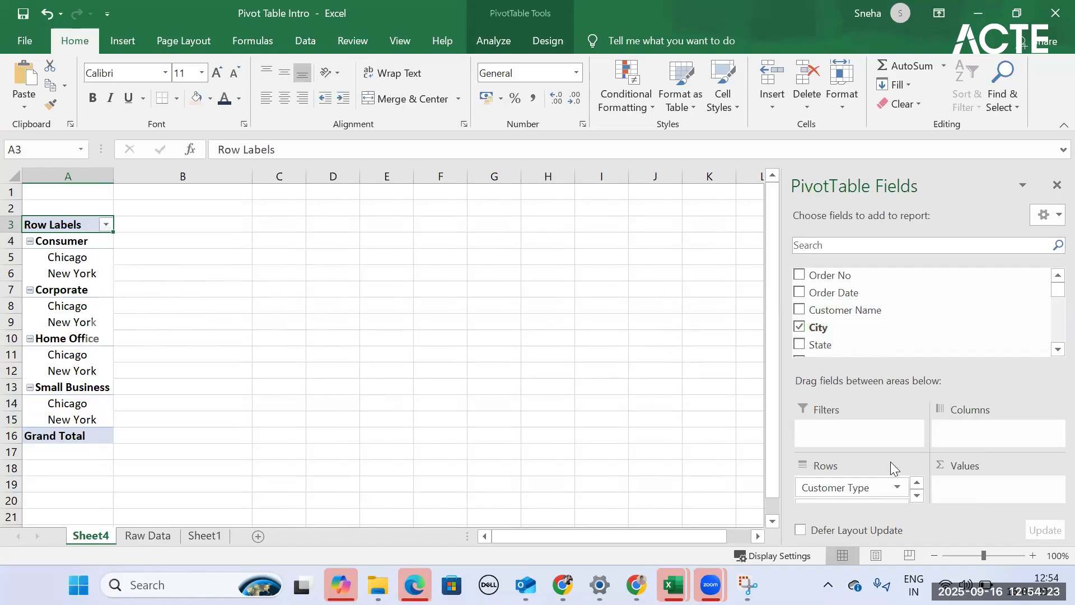
- Move the City field from the PivotTable rows to the columns, and remove it from the report
scroll(842, 486, down, 1)
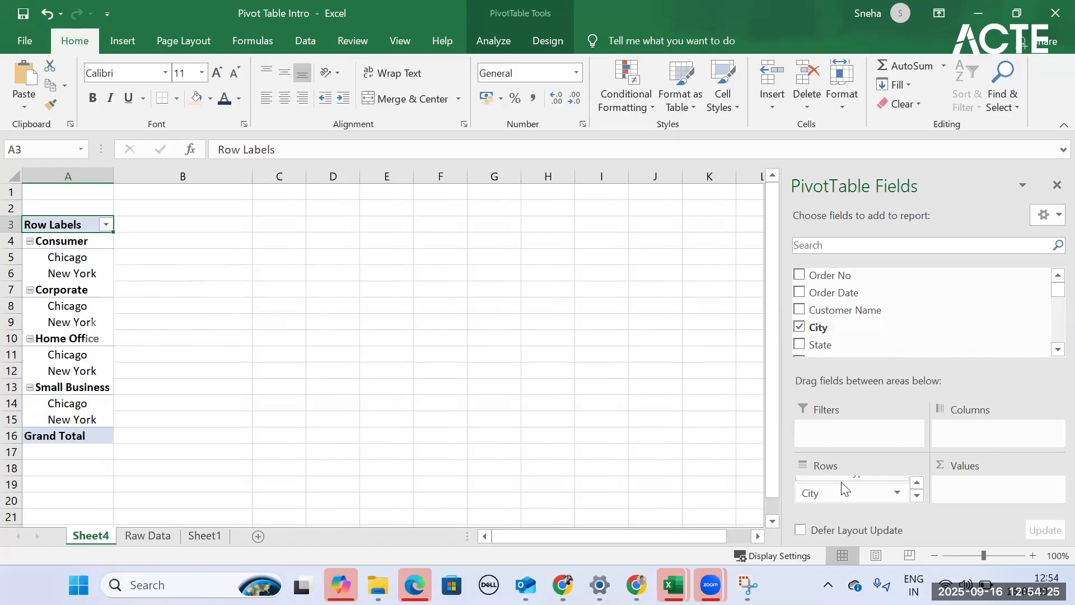
drag(843, 486, 974, 433)
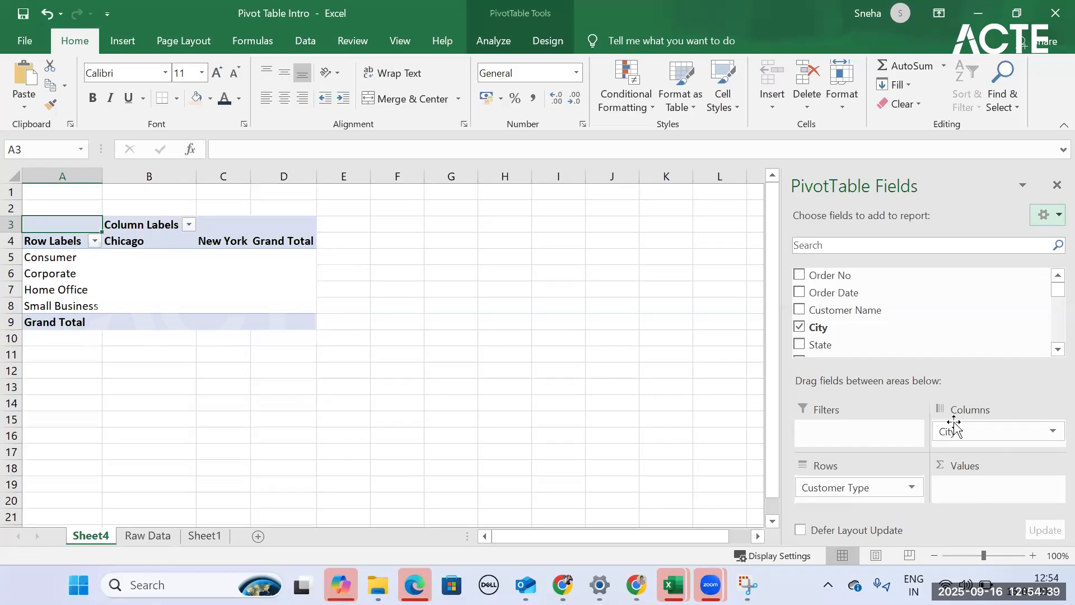
drag(954, 433, 836, 333)
- Add the Customer Payable field to the PivotTable values, summed for each customer type
scroll(801, 345, up, 1)
scroll(813, 334, down, 2)
scroll(813, 335, down, 2)
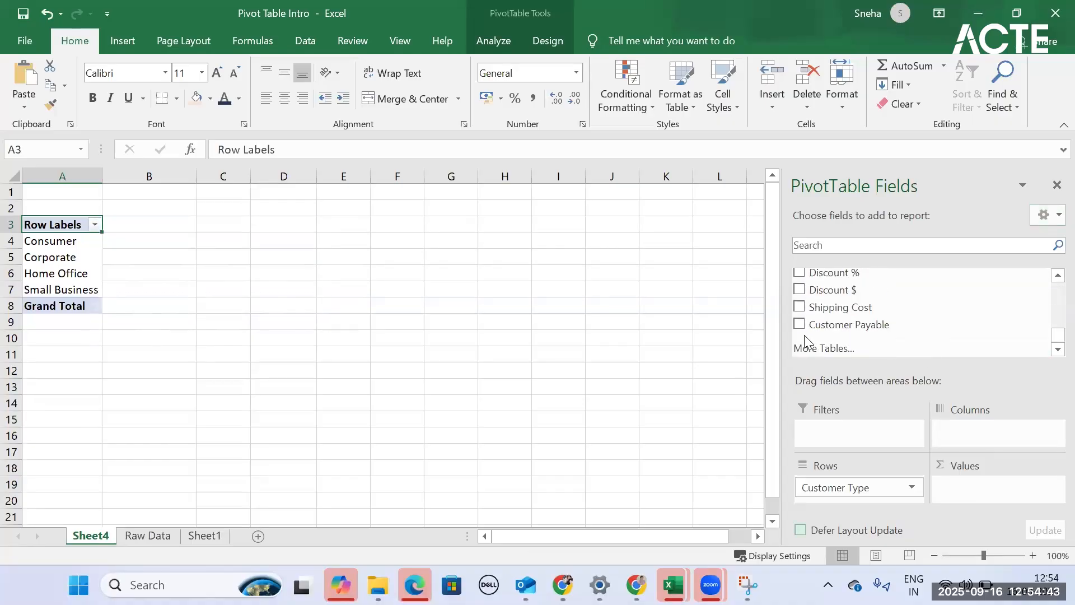
click(799, 325)
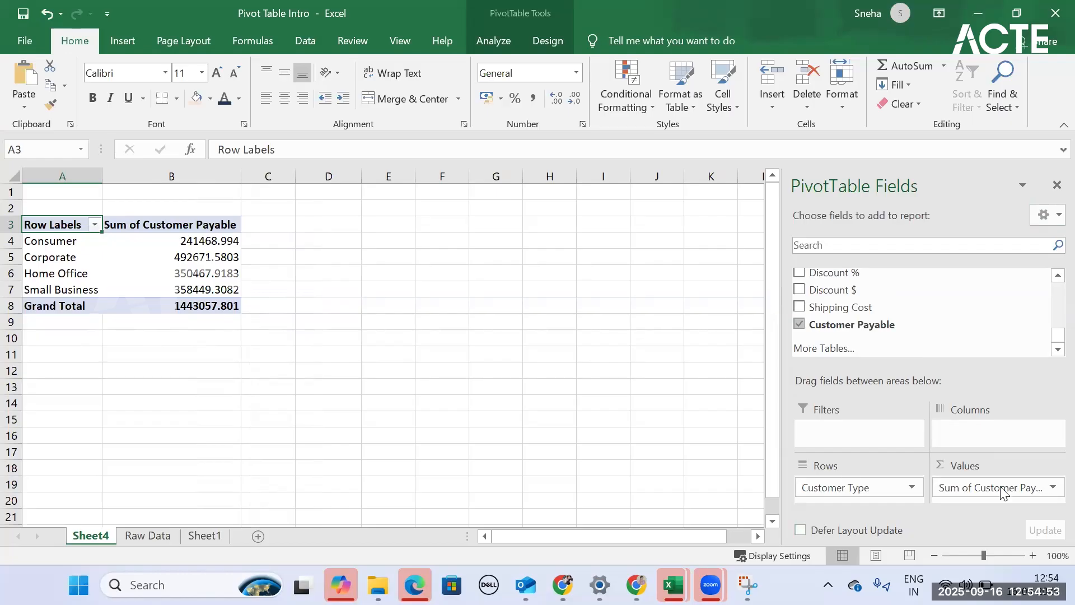
- Review the available summary functions for Customer Payable, summarize the field by Average, and select the Small Business row
click(969, 485)
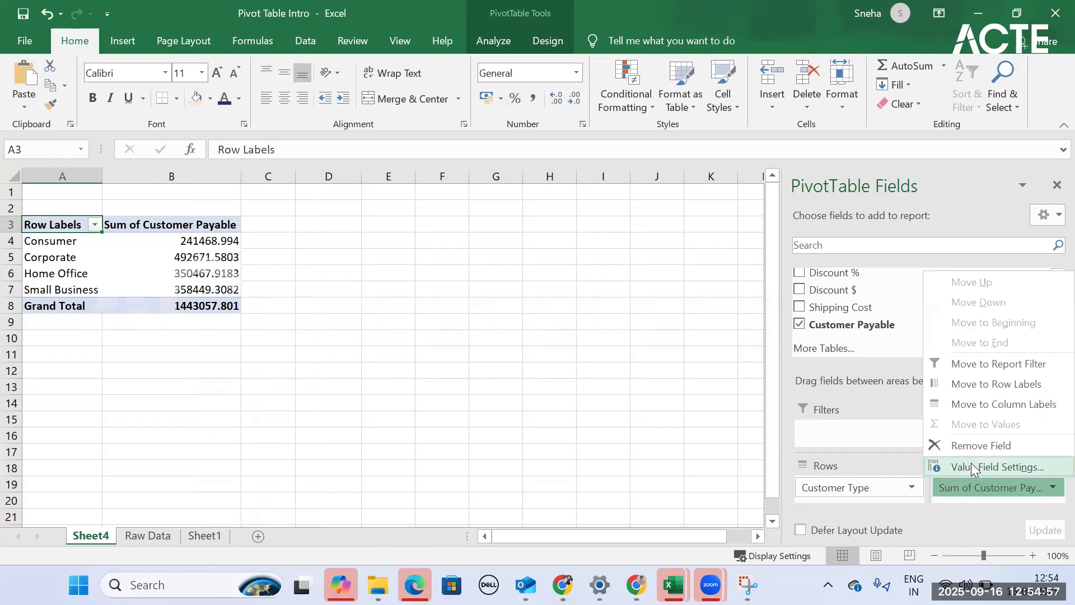
click(973, 467)
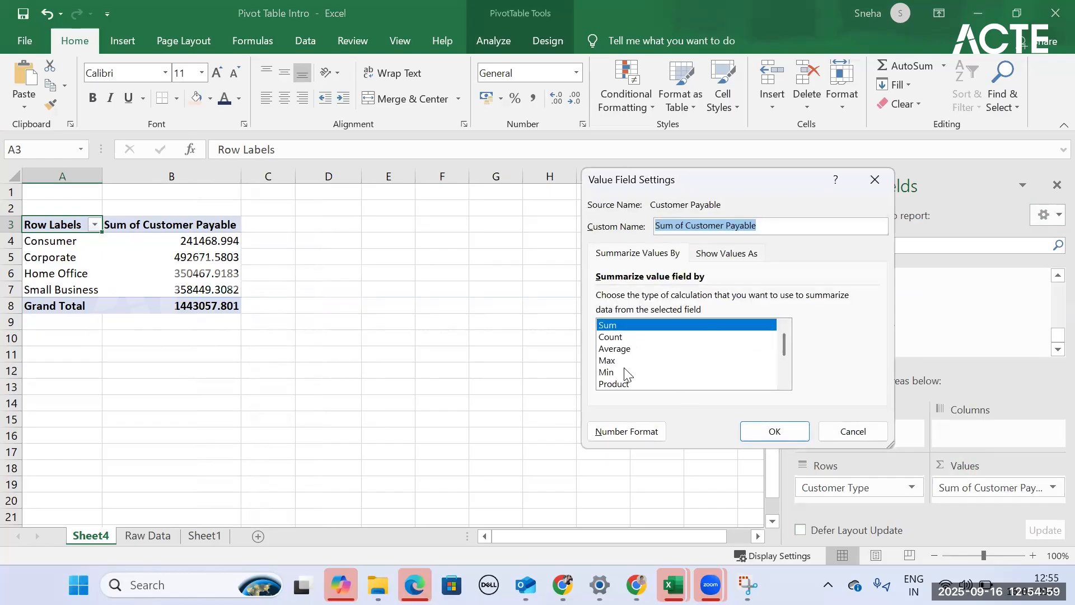
scroll(616, 348, down, 2)
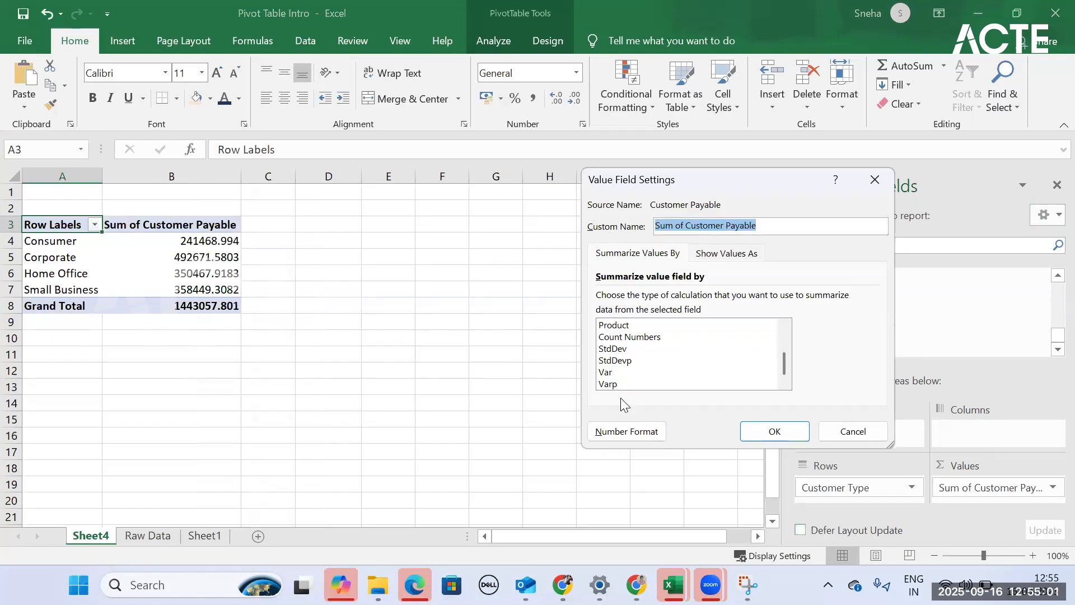
scroll(626, 372, up, 2)
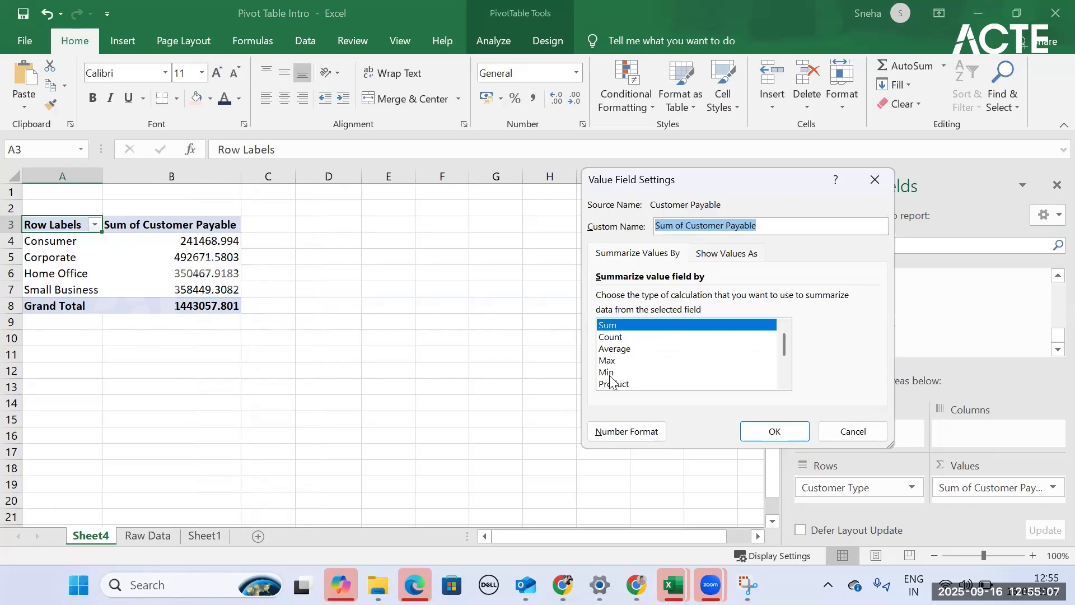
scroll(616, 380, down, 1)
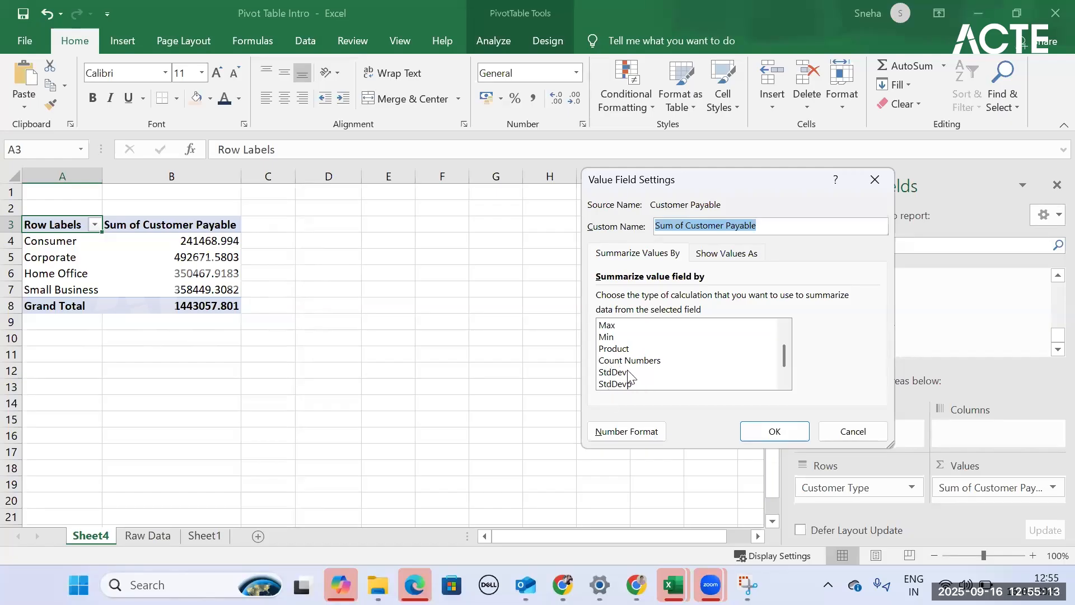
scroll(635, 361, down, 1)
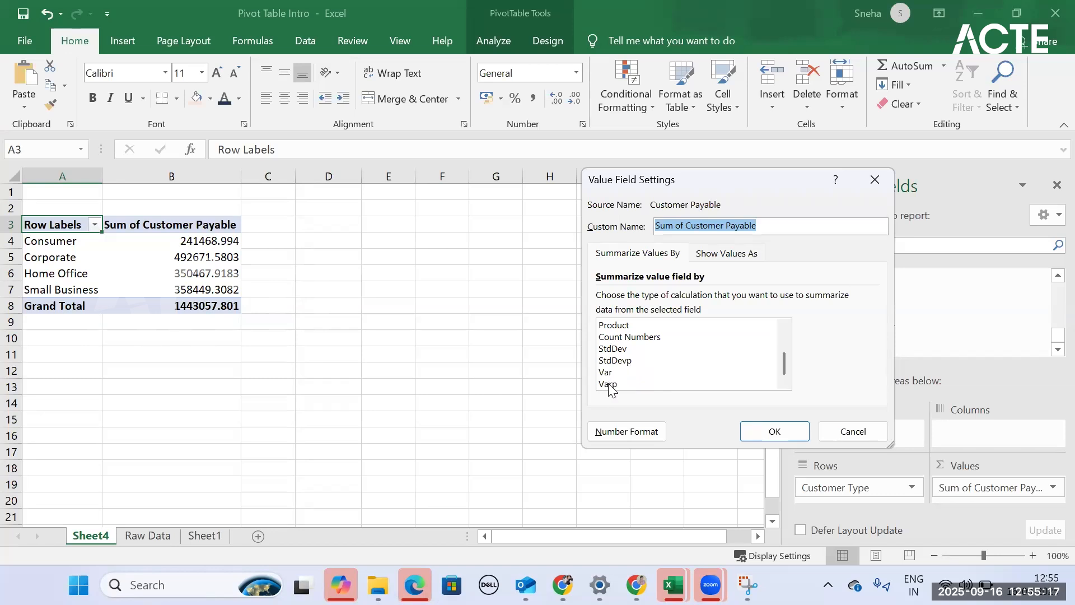
scroll(619, 367, up, 3)
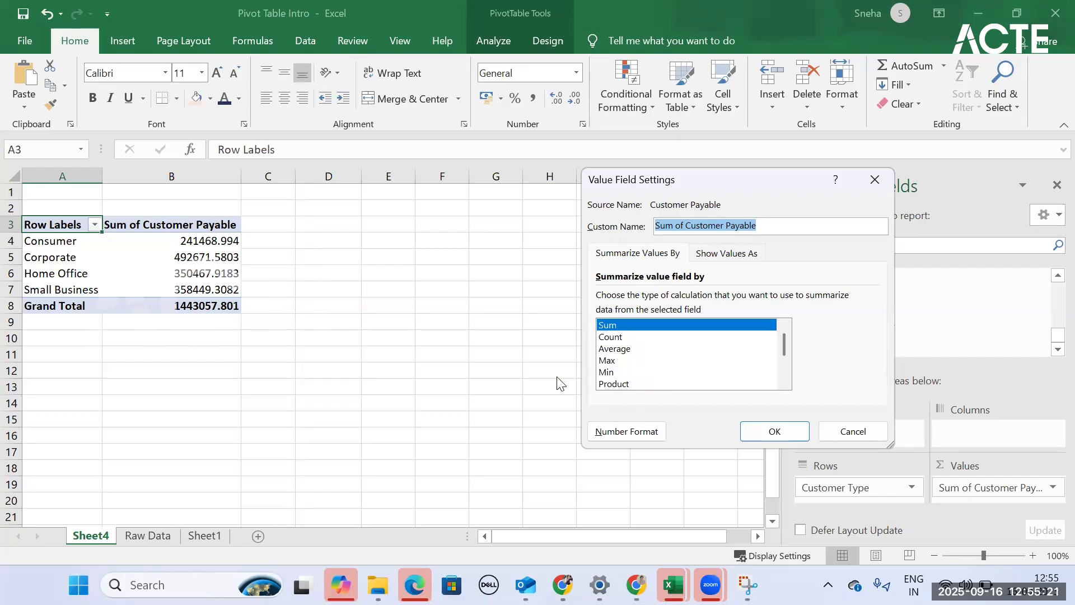
click(630, 350)
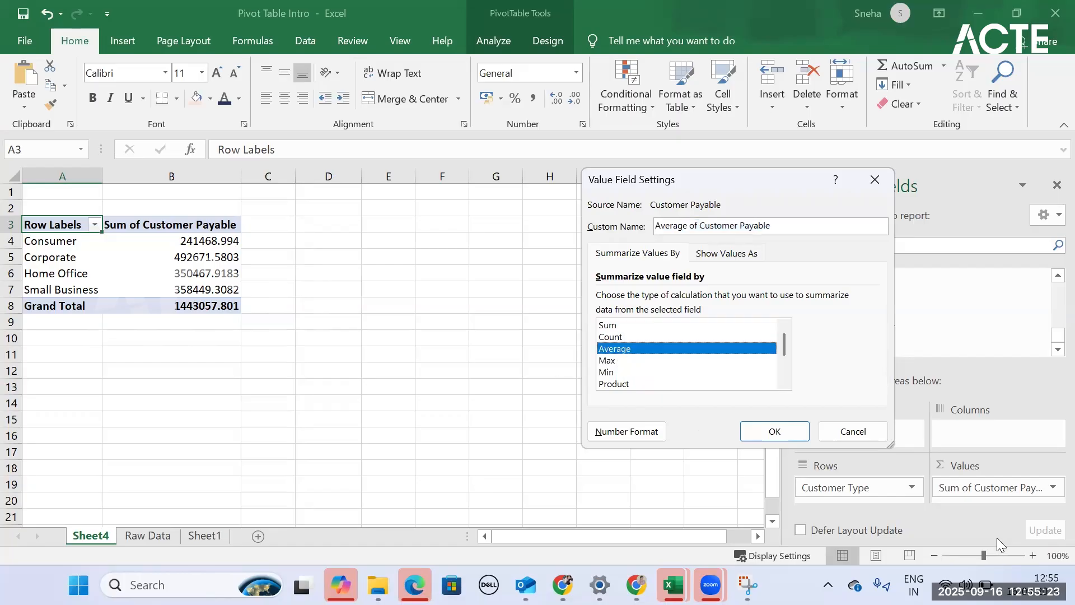
click(793, 428)
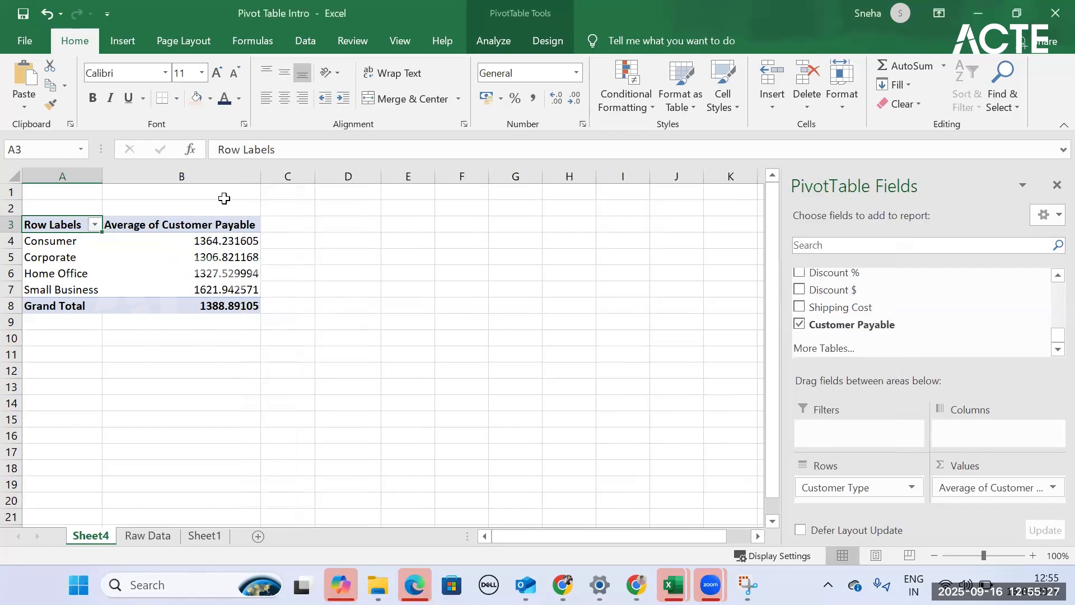
mouse_move(214, 312)
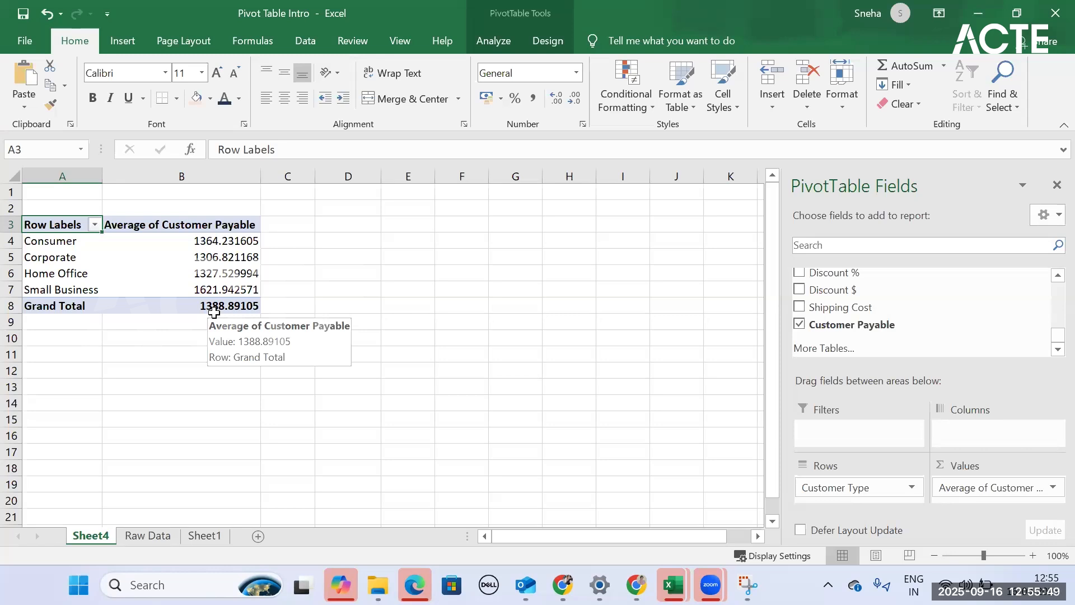
click(26, 287)
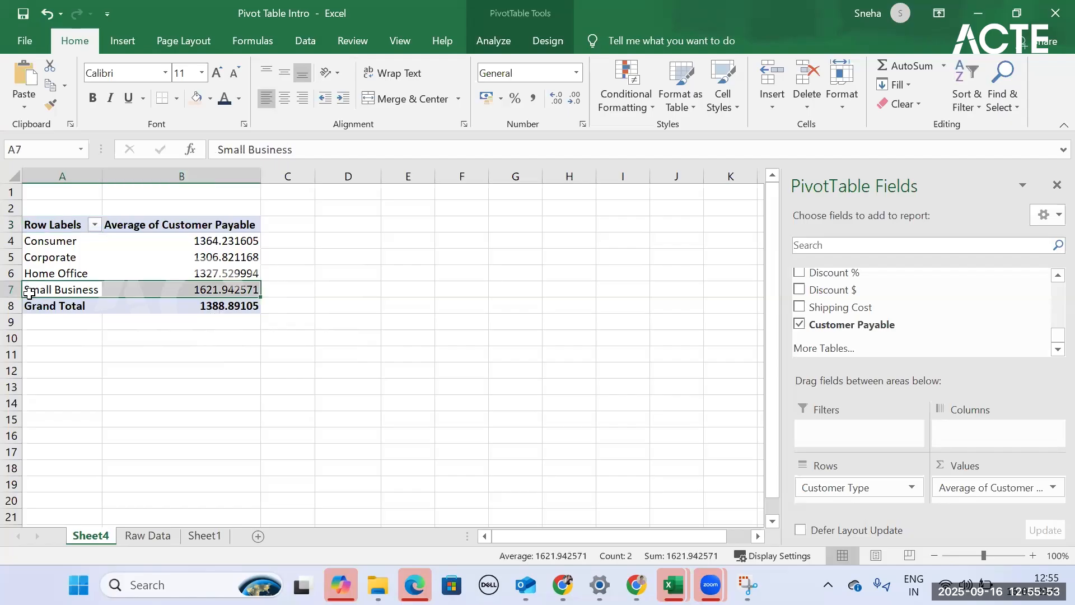
mouse_move(226, 291)
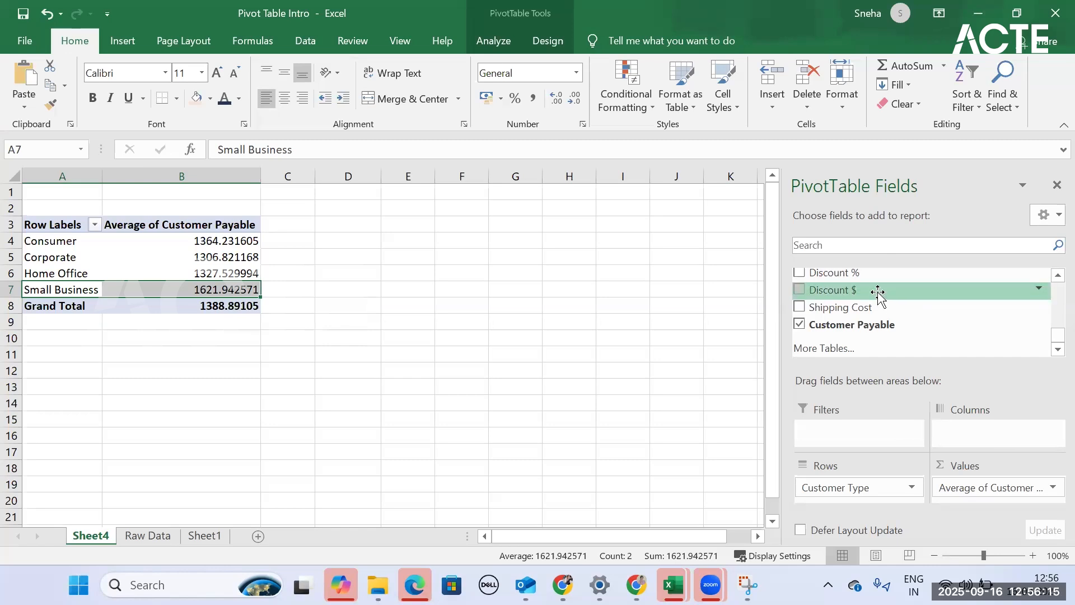
- Add the City field to the PivotTable and place it in the columns
scroll(877, 283, up, 3)
scroll(875, 280, up, 2)
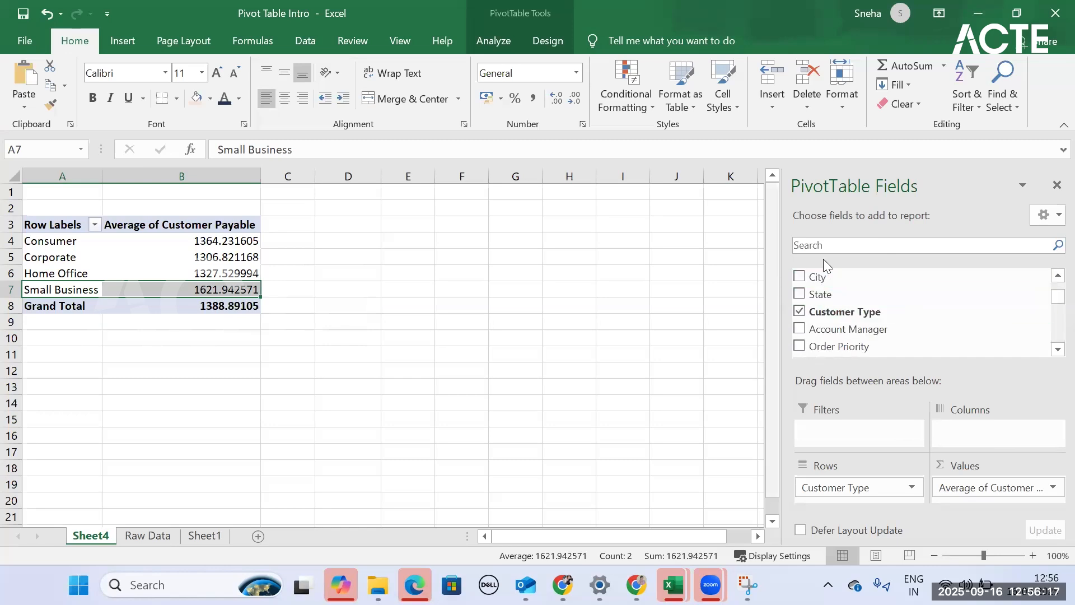
click(798, 279)
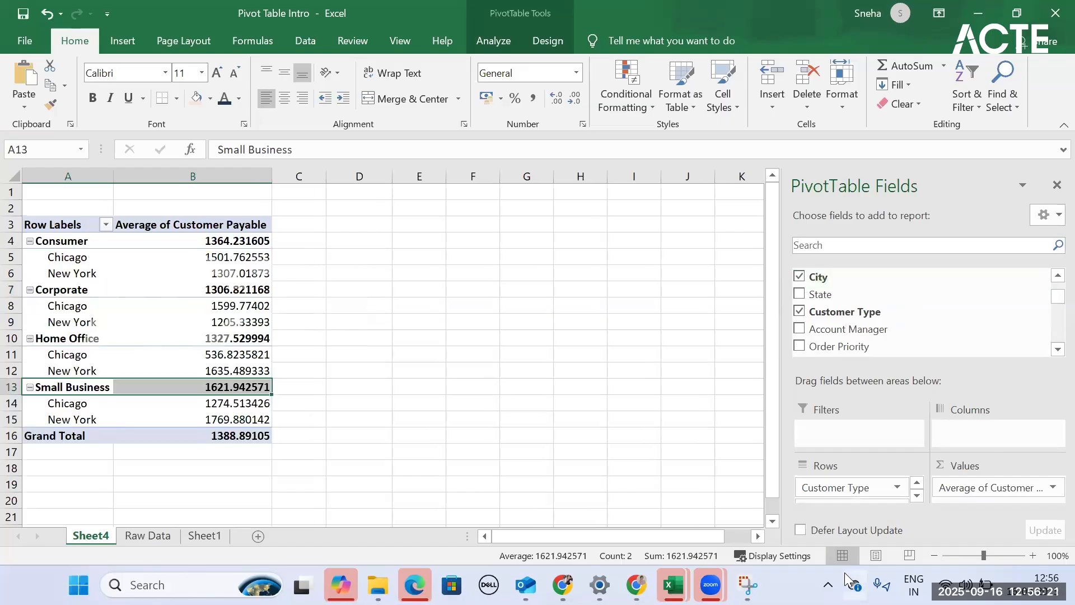
drag(812, 493, 947, 431)
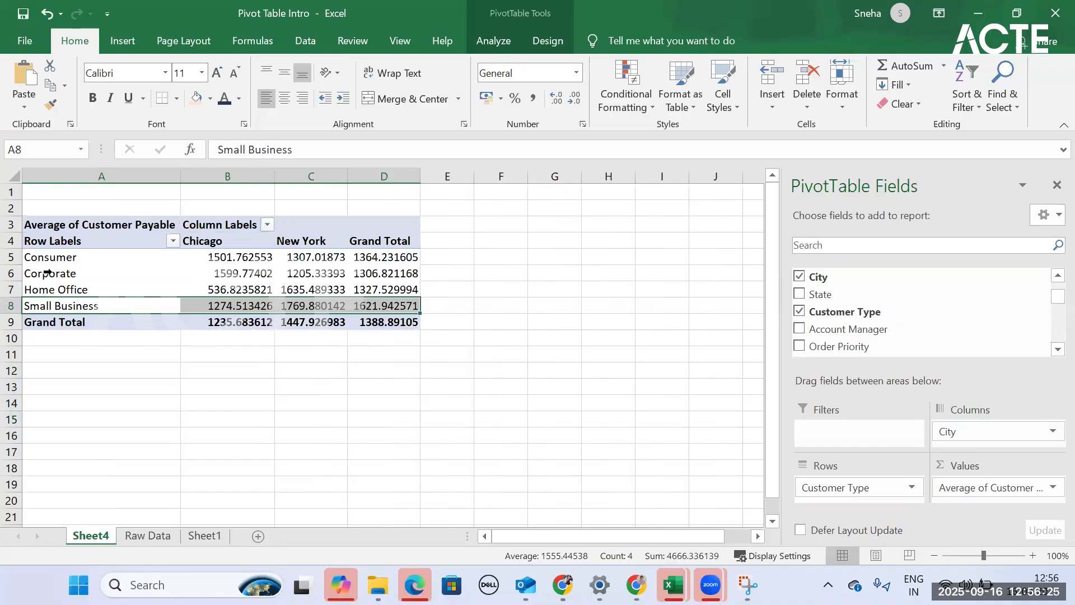
click(334, 301)
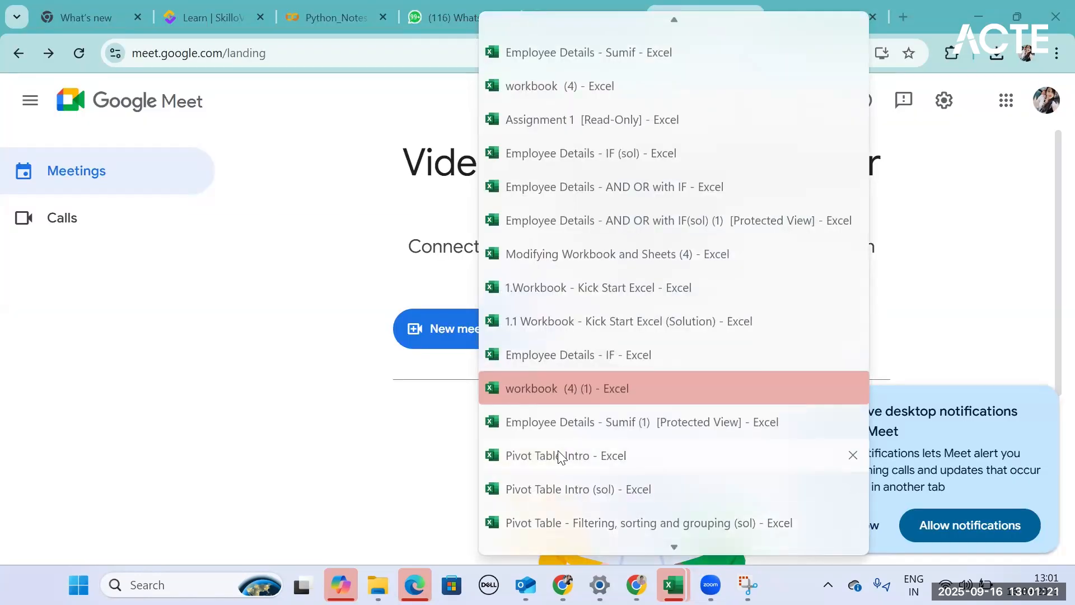
- Switch to the Pivot Table Intro workbook and convert the Raw Data range A1:W1040 into a table with headers
click(820, 457)
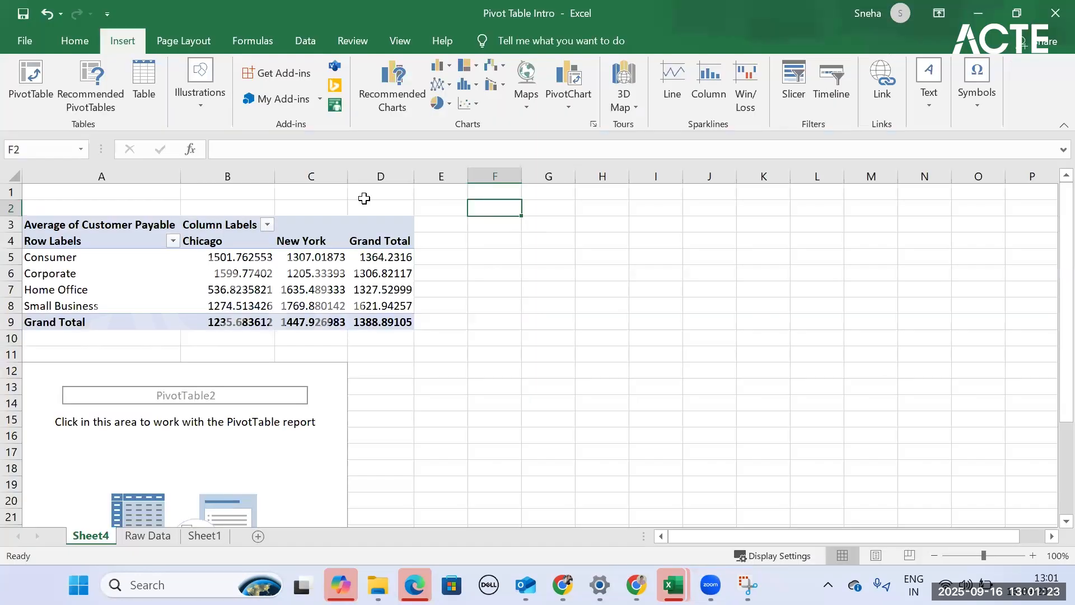
click(25, 89)
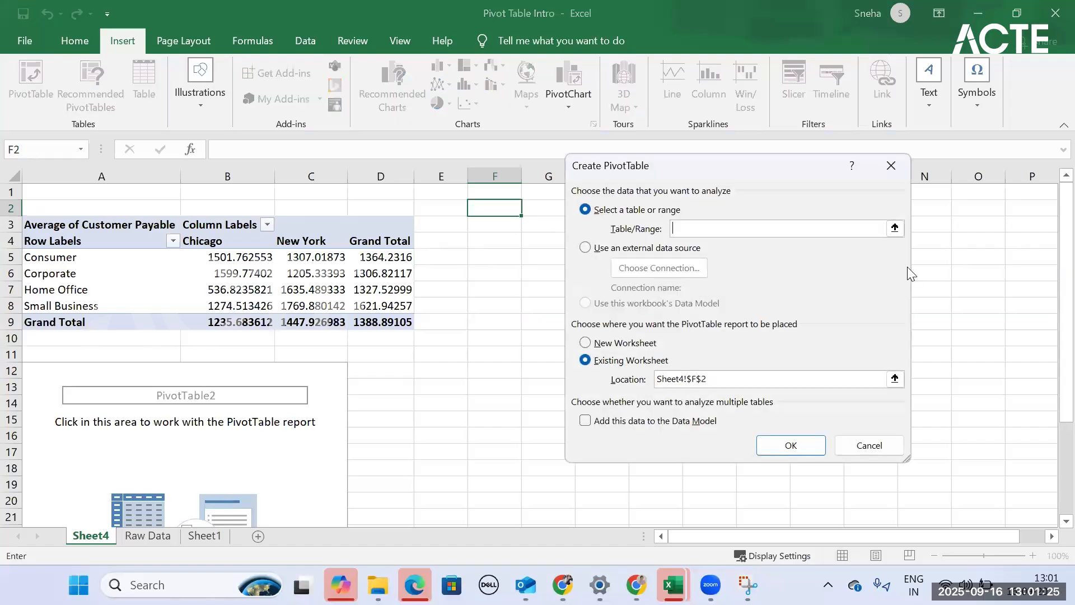
click(897, 166)
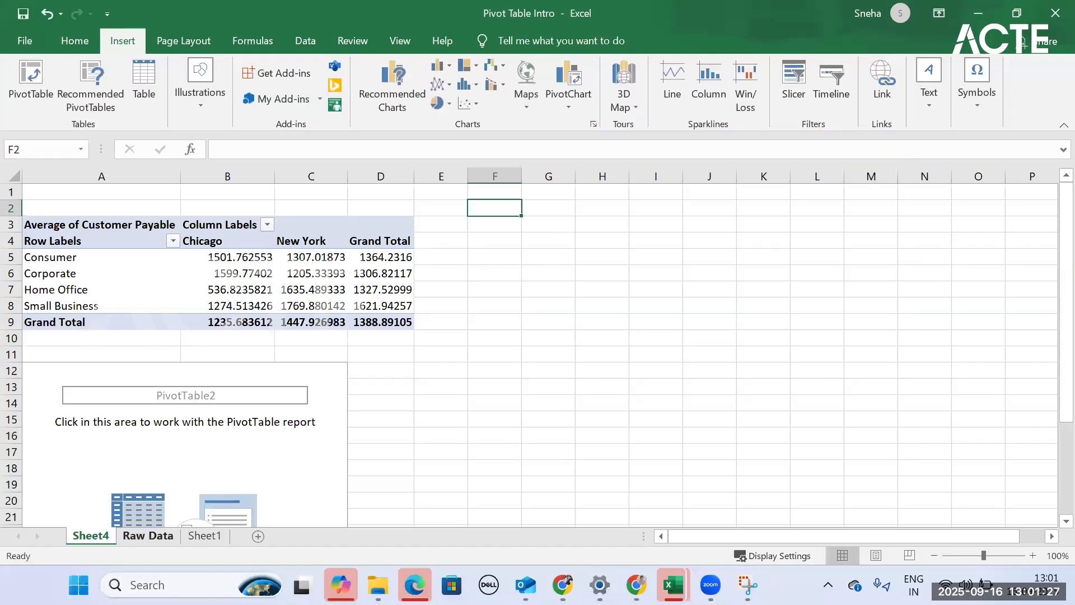
click(148, 535)
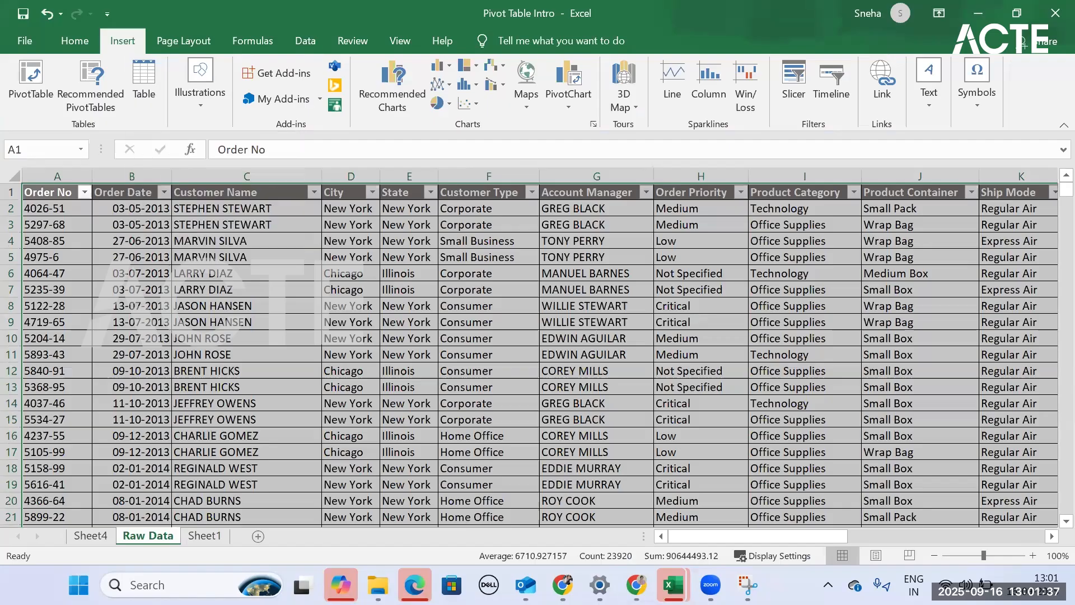
key(ctrl+t)
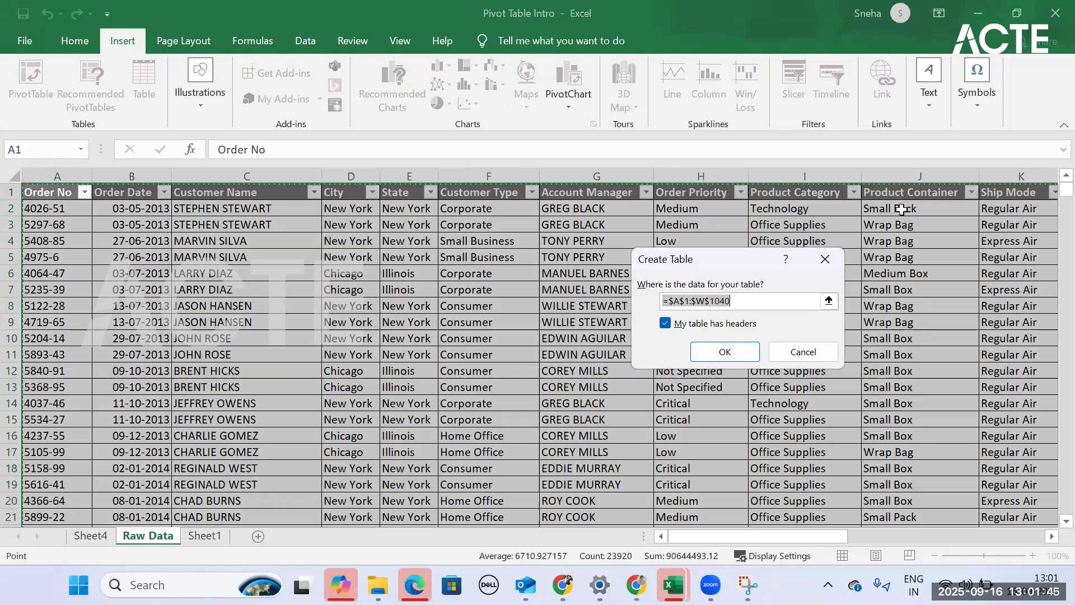
click(719, 357)
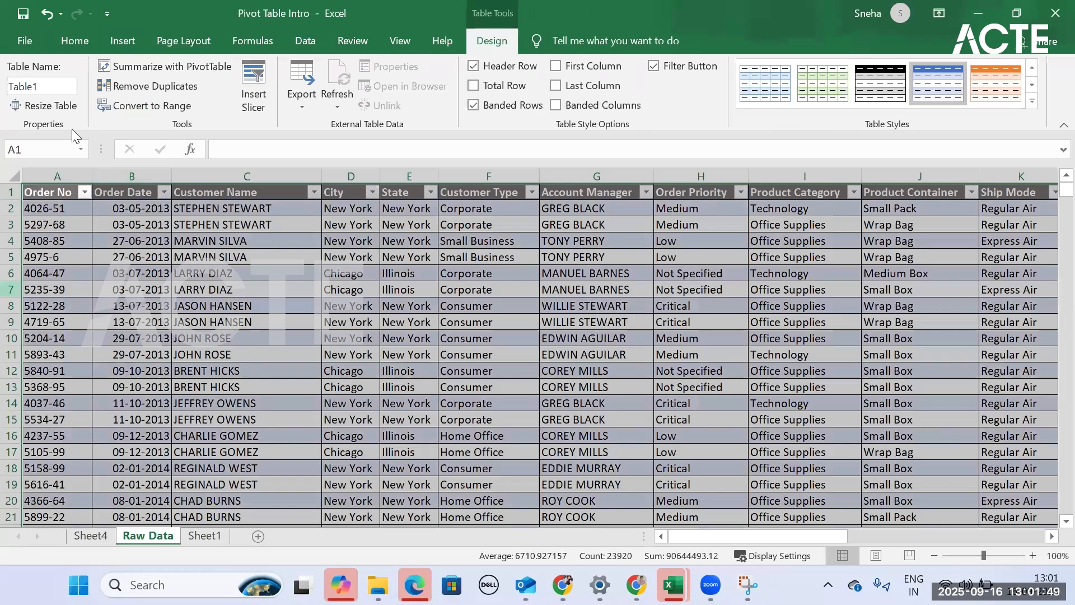
- Rename the Raw Data table as Orders
click(53, 88)
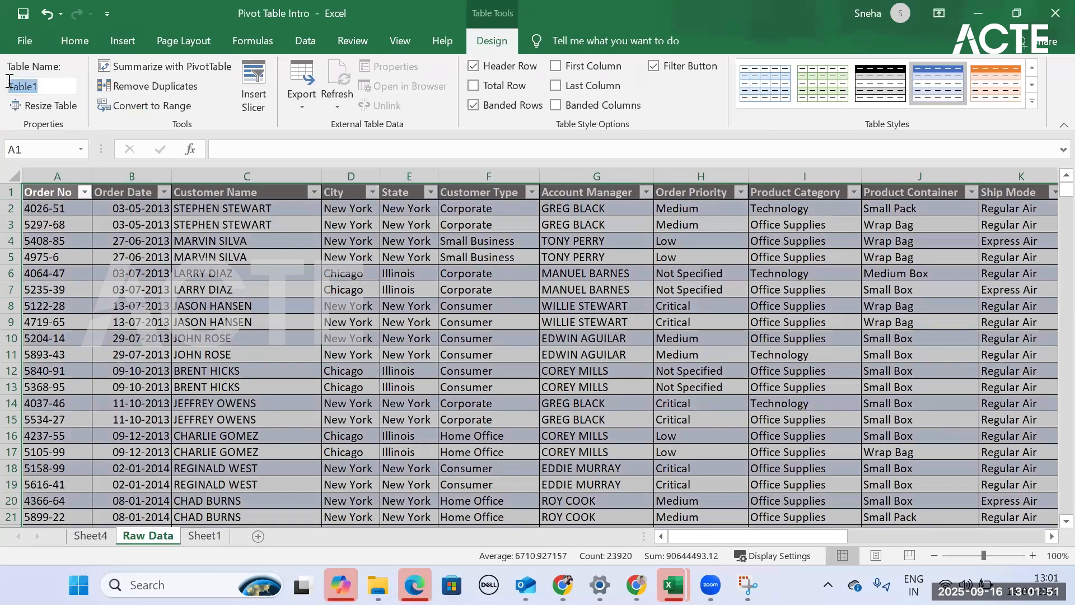
text(Orders)
key(Return)
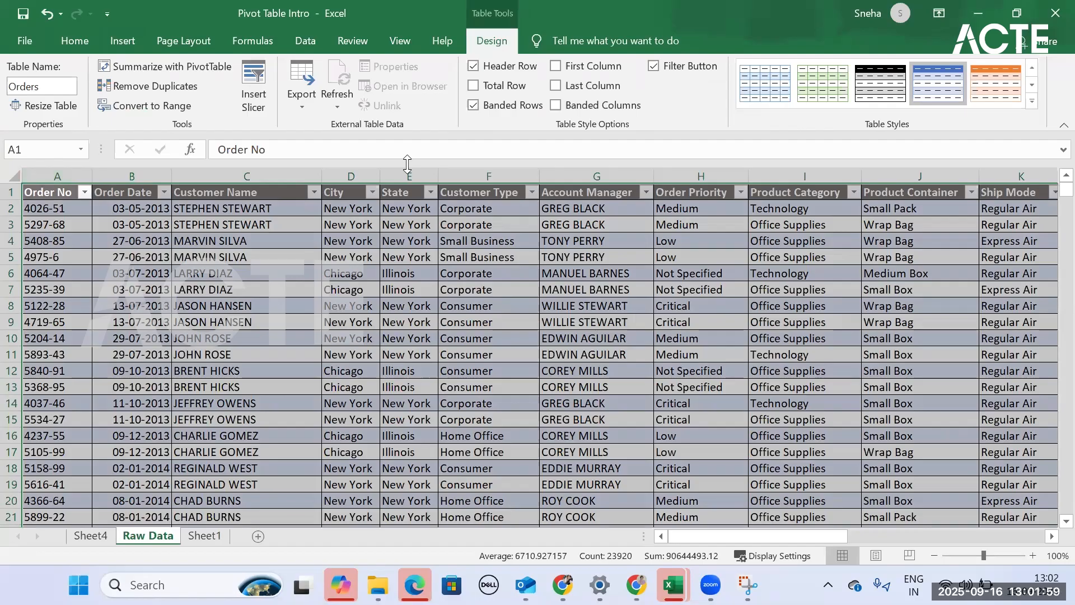
- Select the Orders table by its name and check which Raw Data rows it covers
click(321, 149)
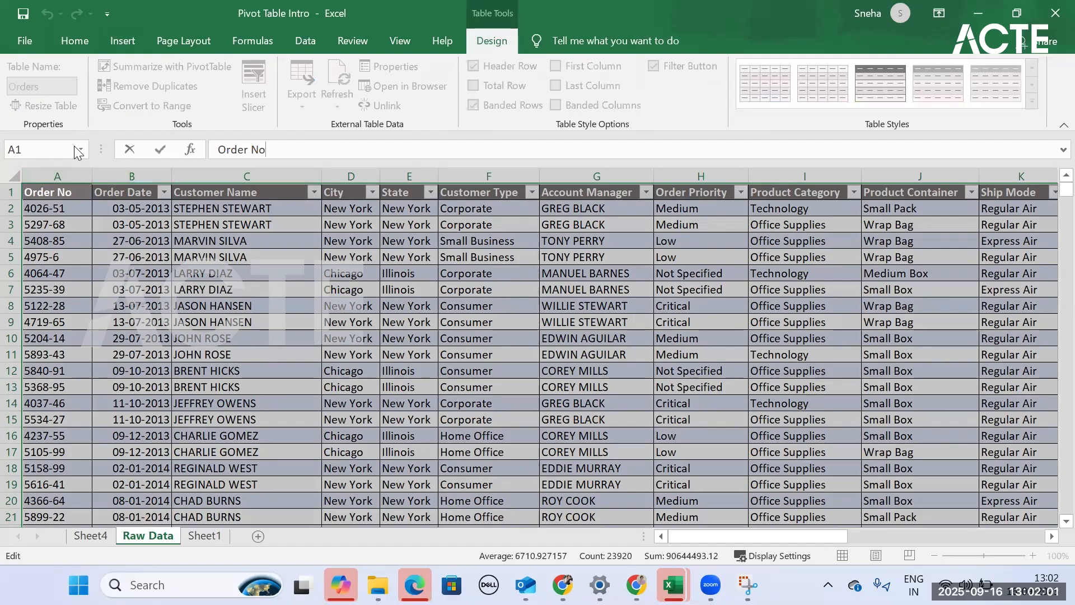
drag(51, 194, 952, 507)
key(ctrl+shift+End)
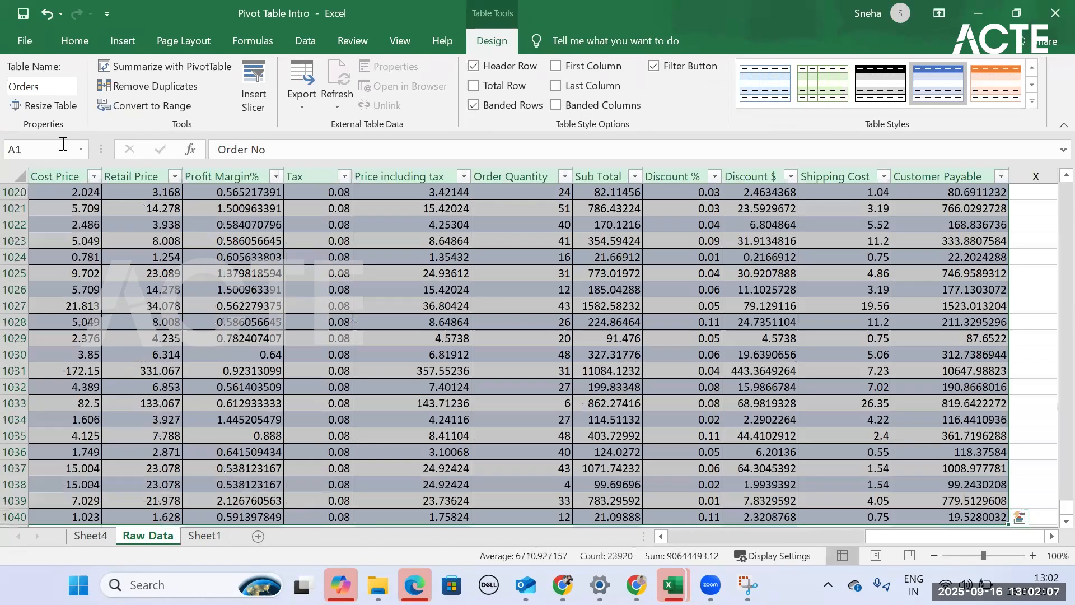
click(79, 149)
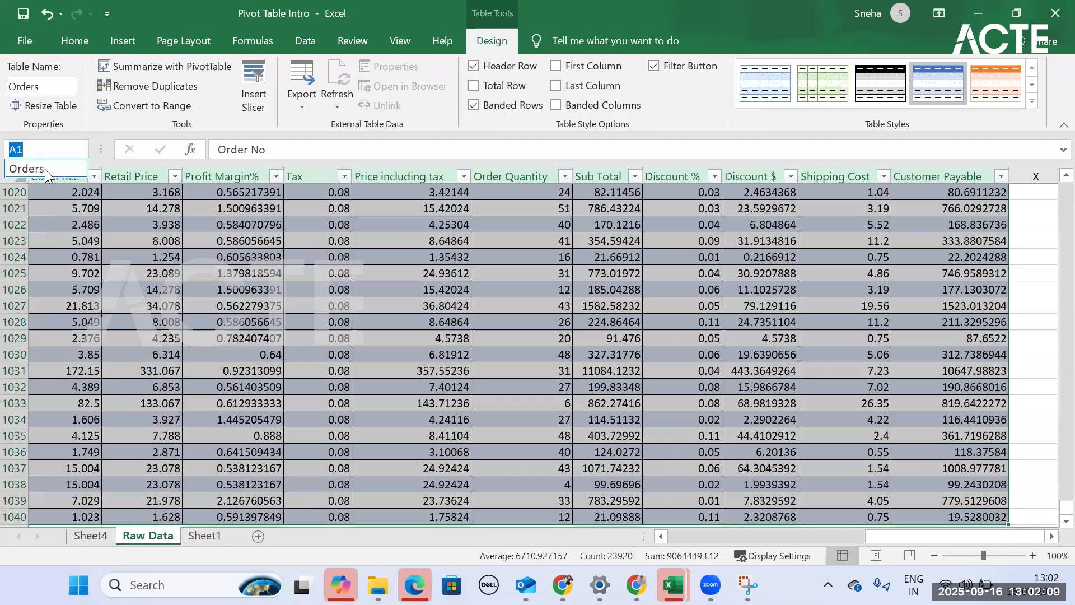
click(45, 169)
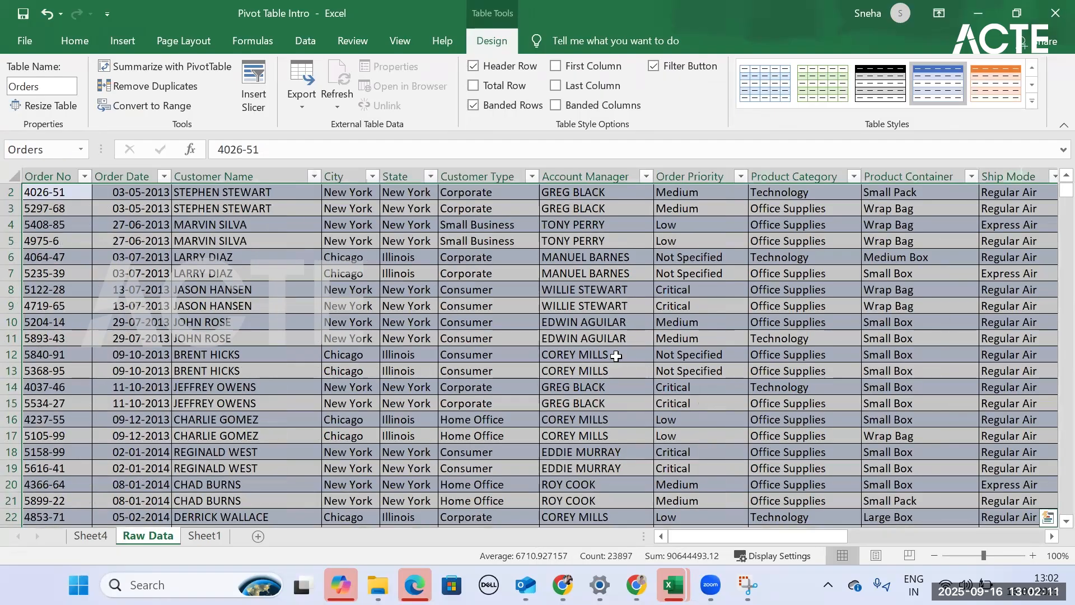
scroll(602, 339, up, 1)
scroll(402, 321, down, 2)
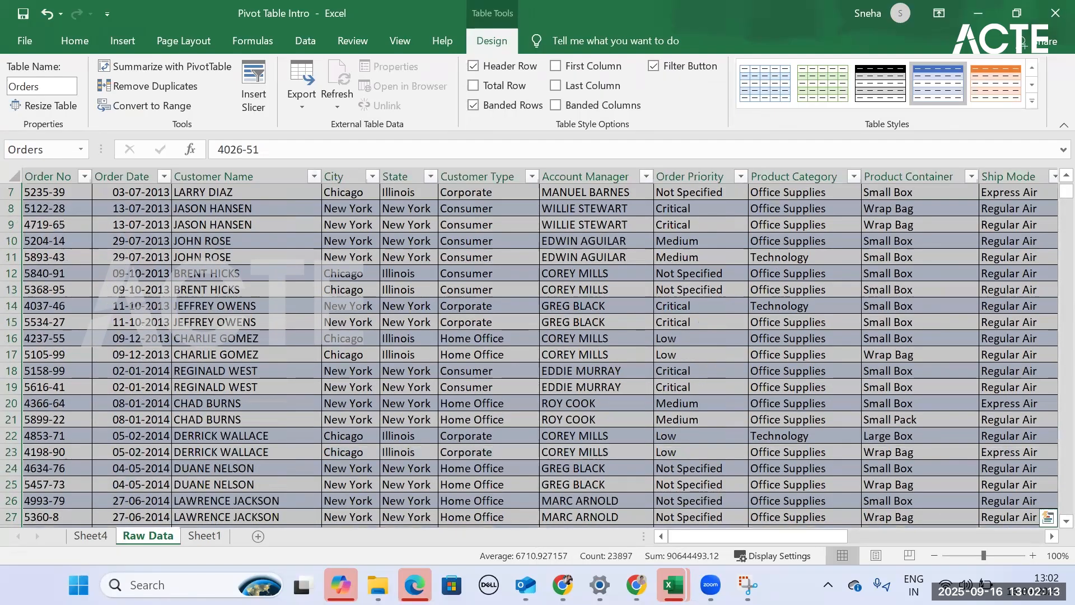
- Create a PivotTable from the Orders table in the existing worksheet at cell F2 of Sheet4
click(205, 536)
click(91, 538)
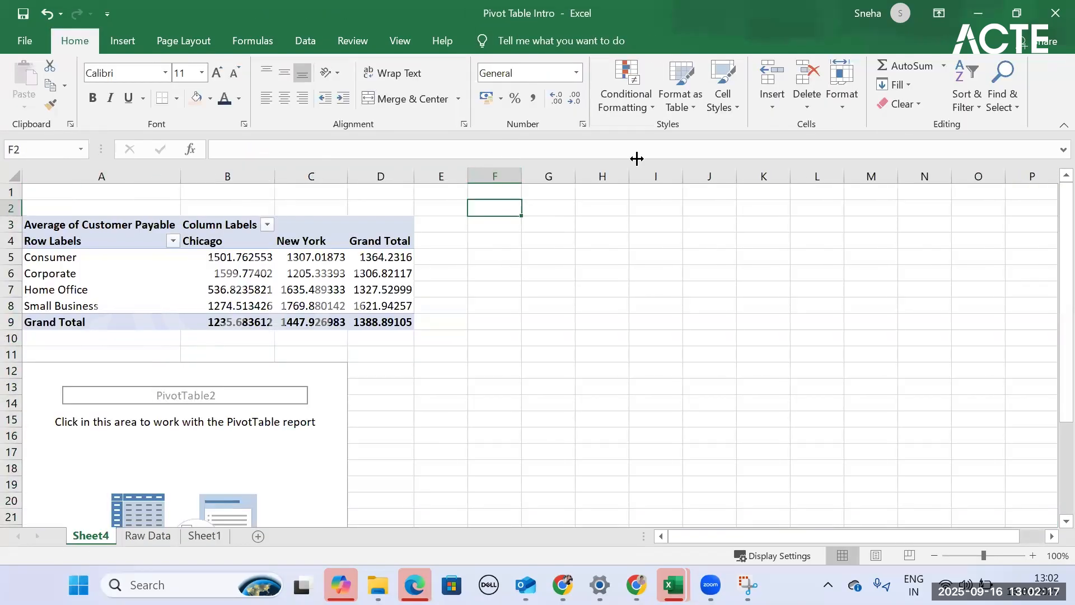
click(129, 43)
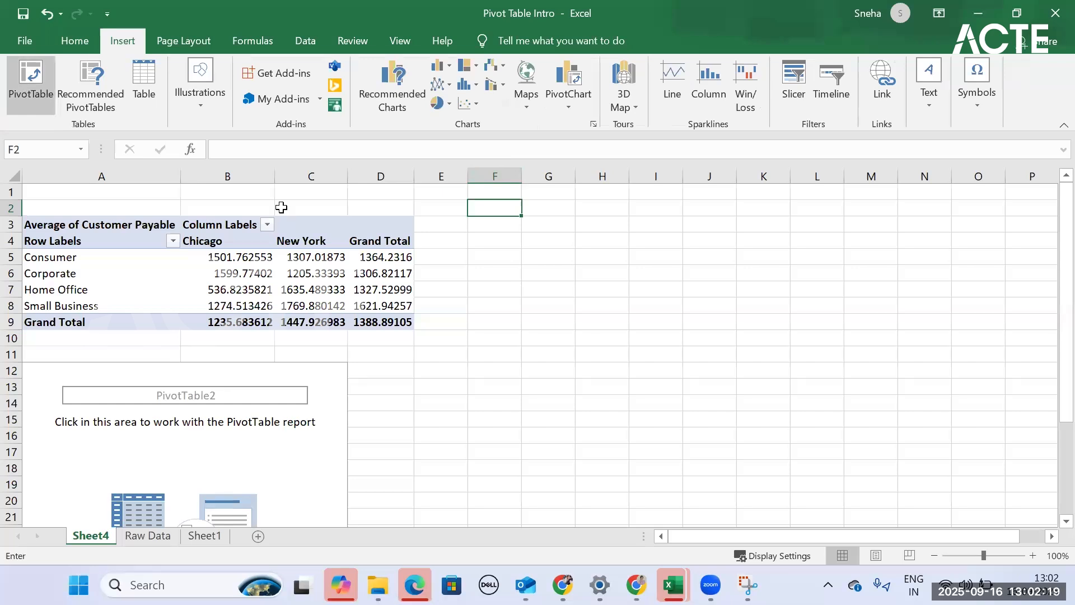
text(order)
key(BackSpace)
key(BackSpace)
key(BackSpace)
key(BackSpace)
text(Orders)
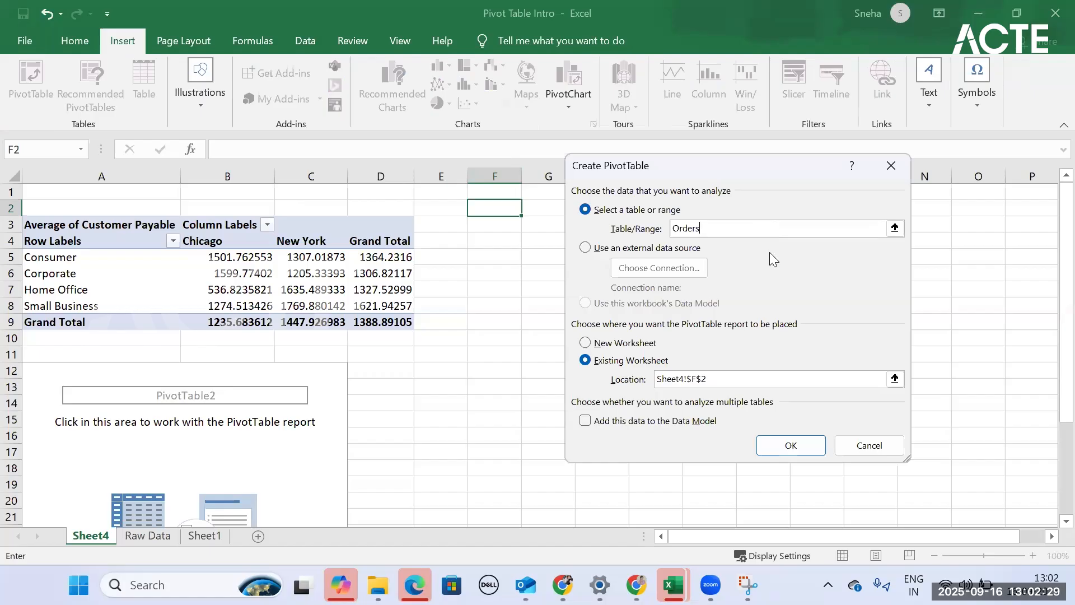
click(773, 446)
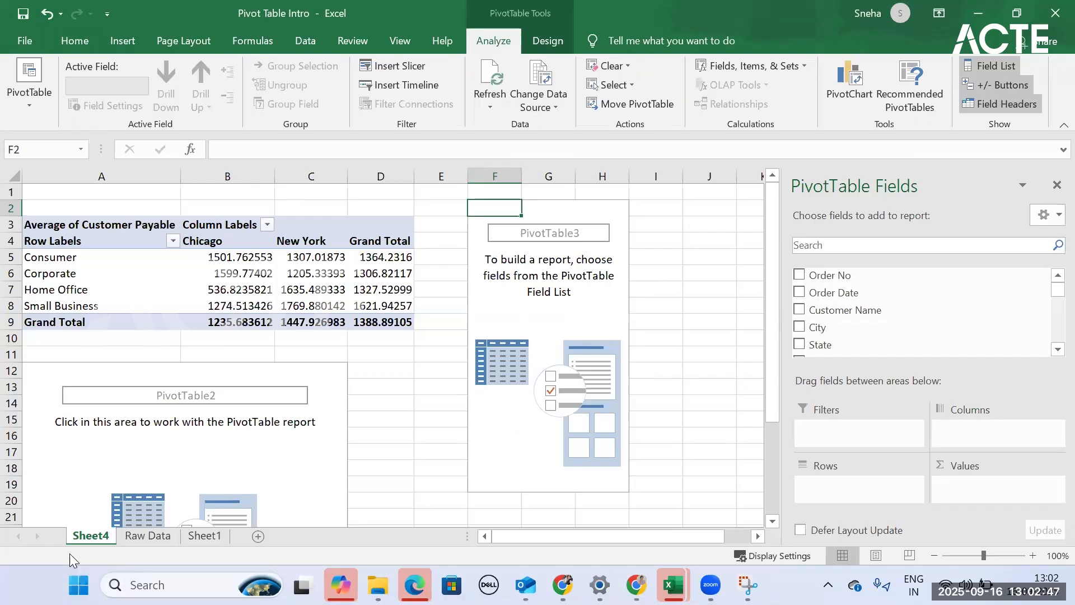
- Select the entire Raw Data table including its headers and review the records it covers down to row 1040
click(148, 536)
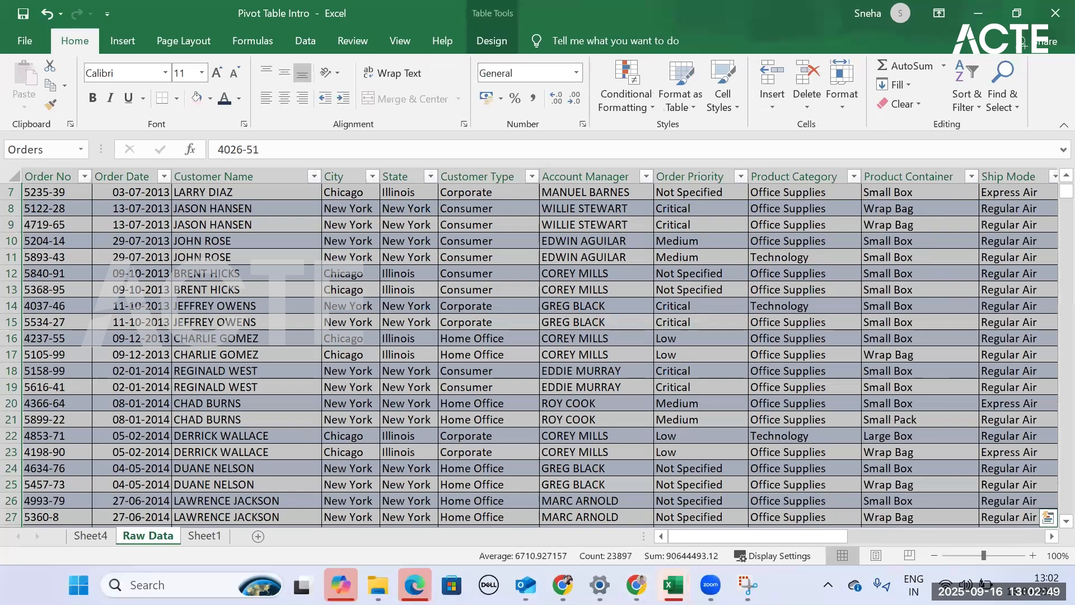
scroll(1048, 311, up, 2)
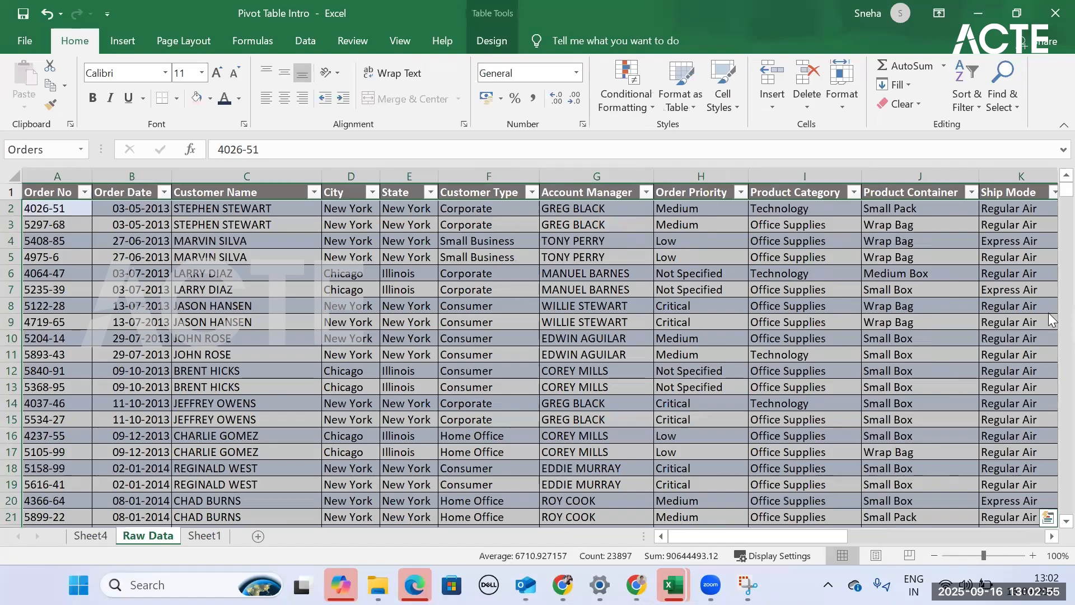
click(53, 195)
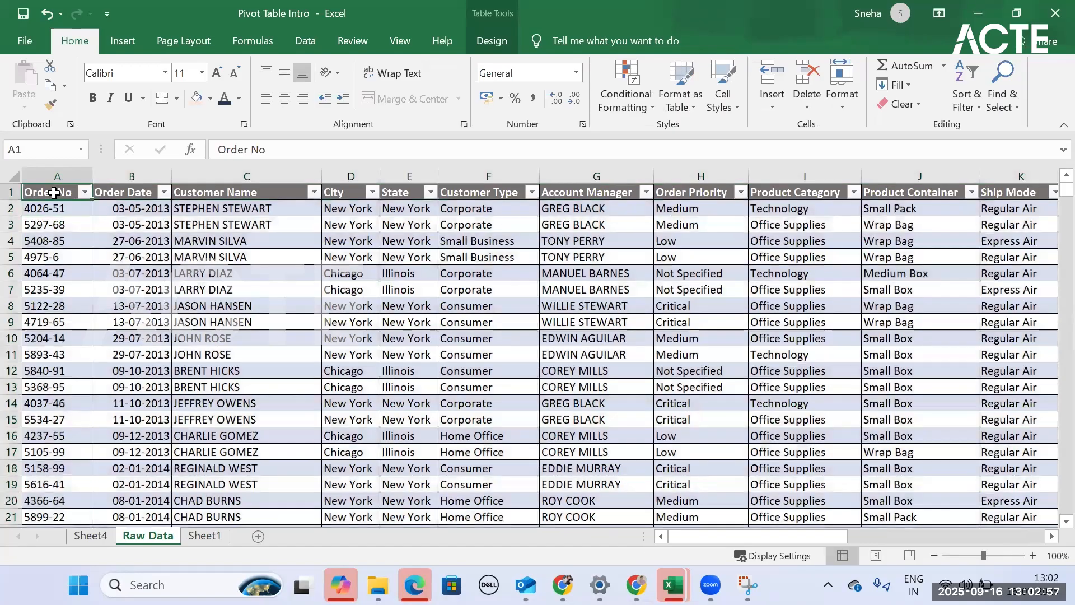
key(ctrl+shift+End)
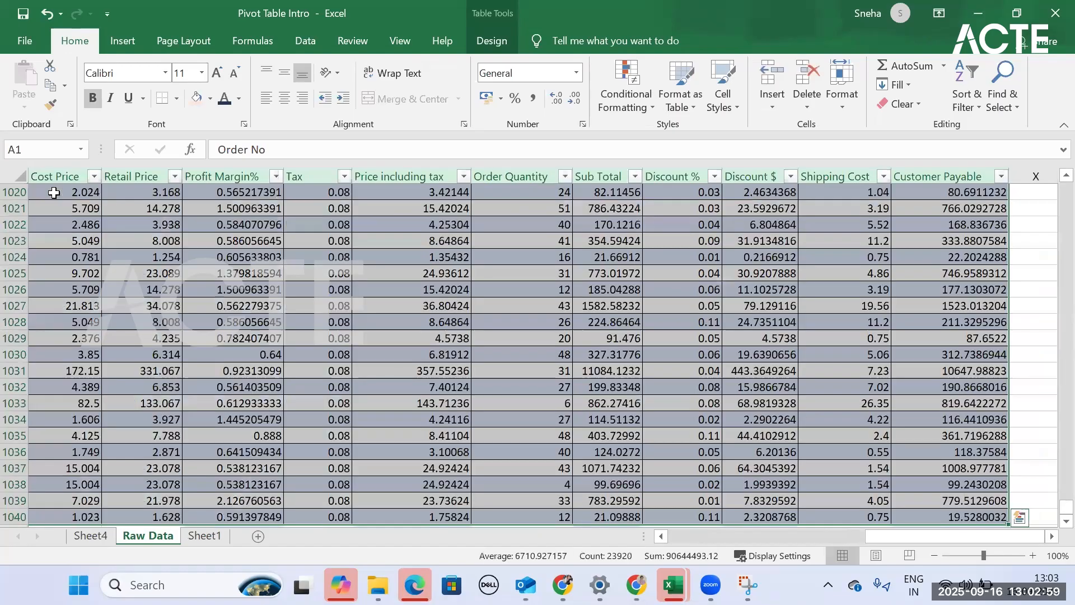
click(139, 42)
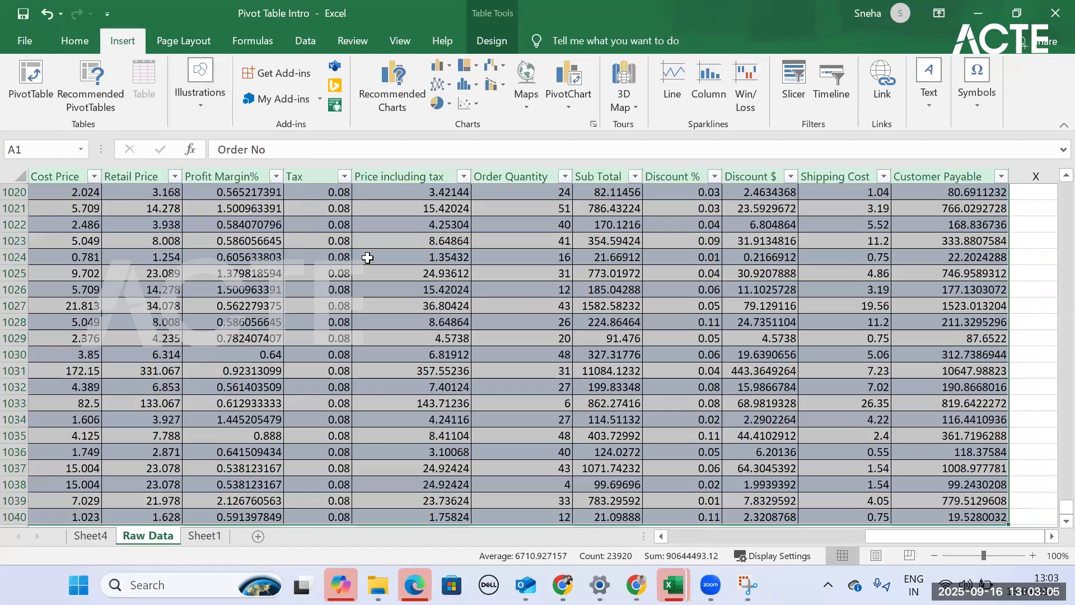
key(ctrl+q)
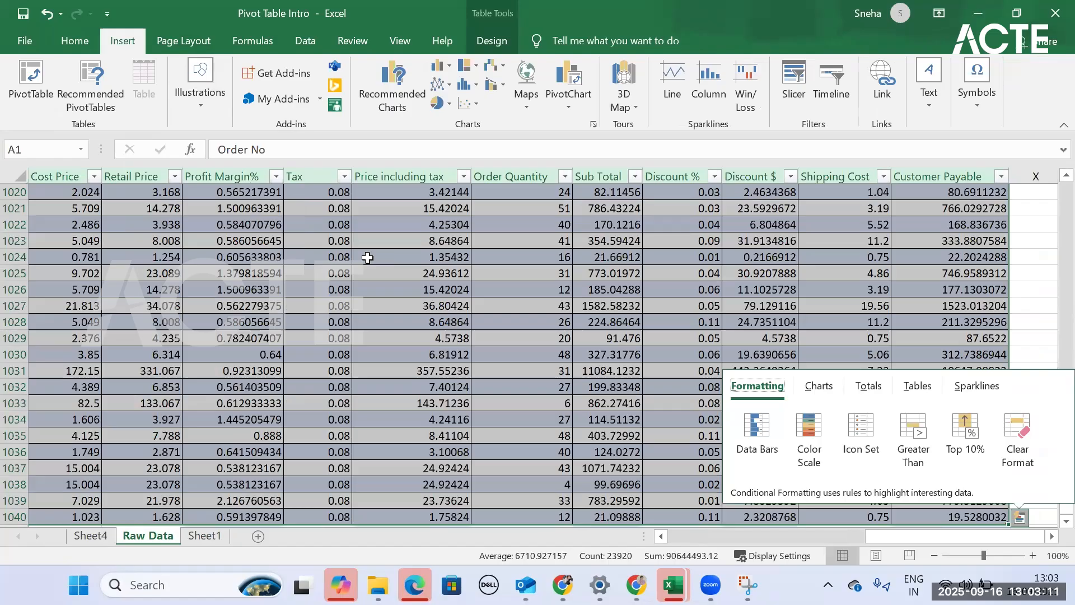
click(153, 71)
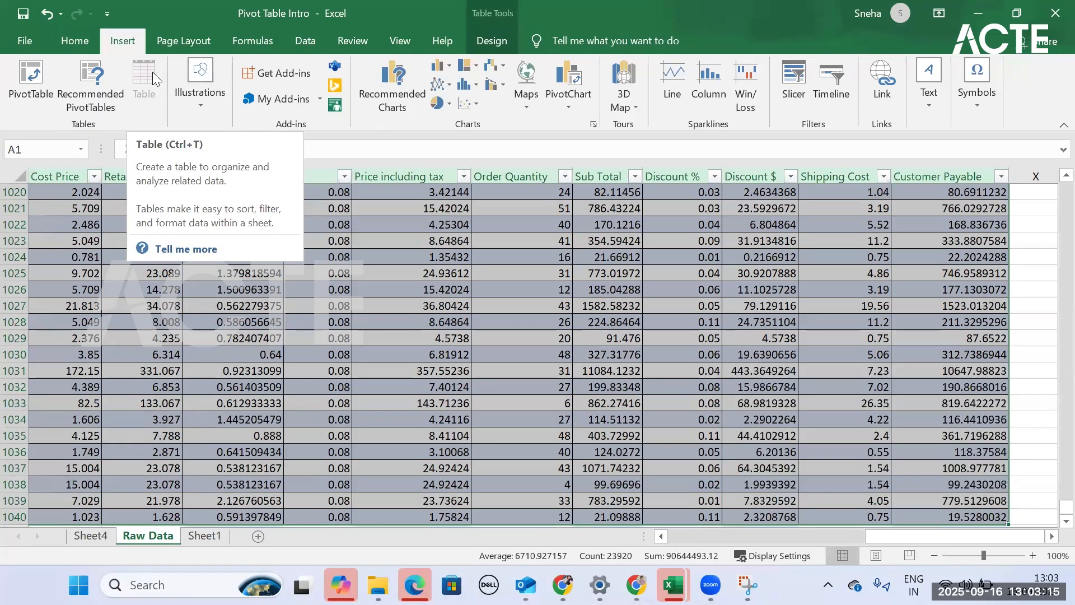
scroll(612, 369, up, 4)
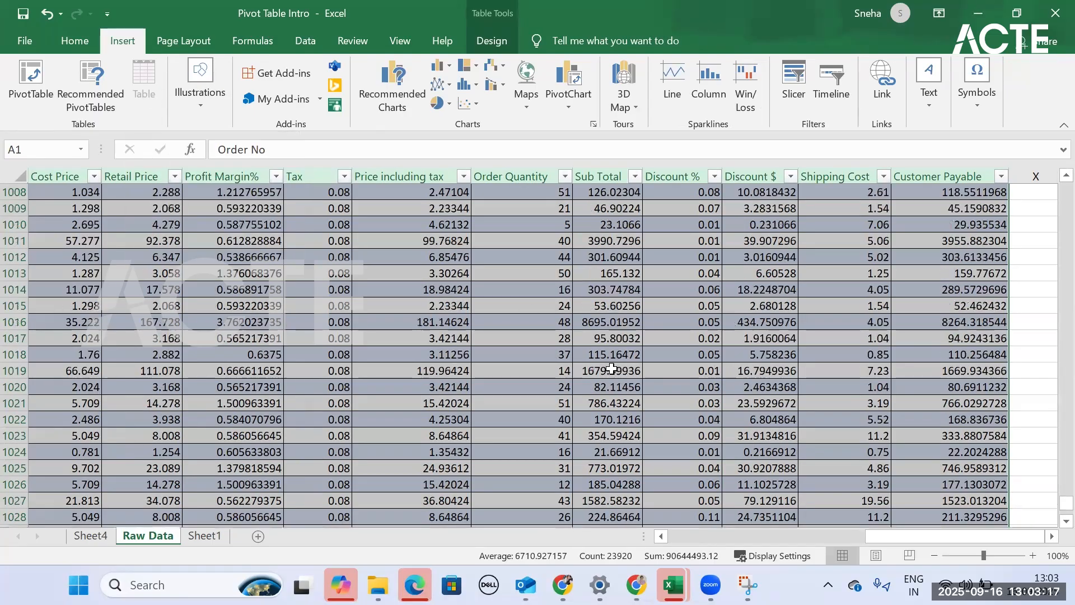
scroll(611, 368, up, 20)
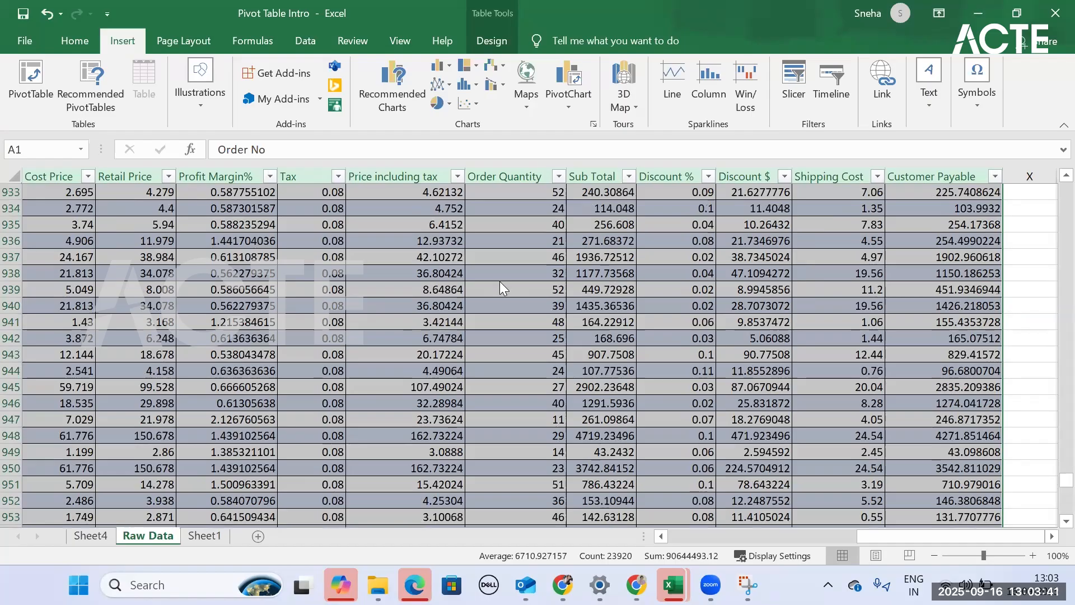
- Create a PivotTable from the Orders table in the existing worksheet at cell A1 of Sheet1
key(ctrl+Page_Down)
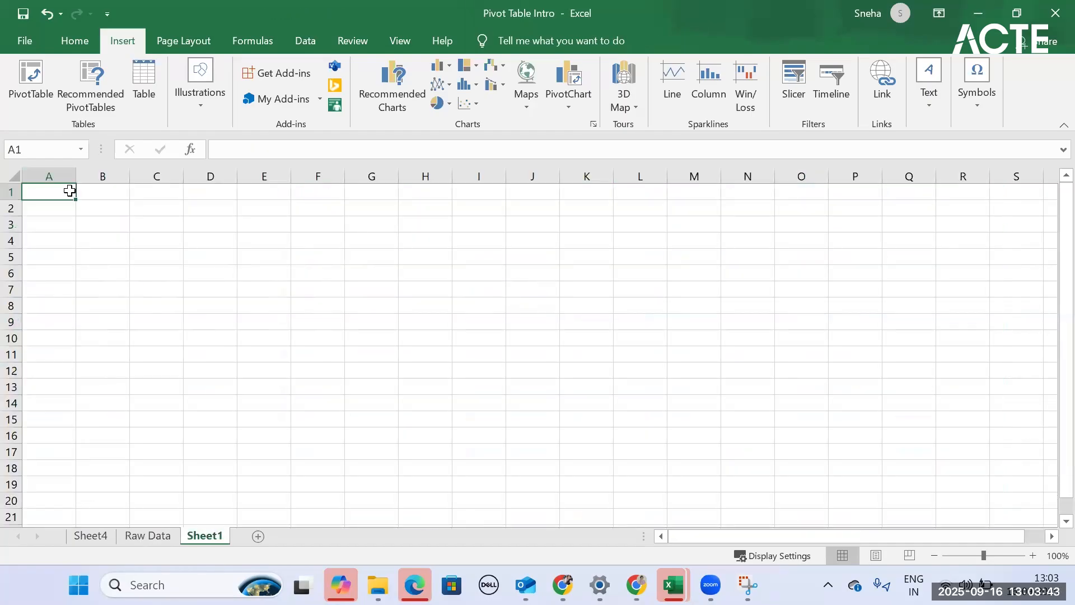
click(32, 90)
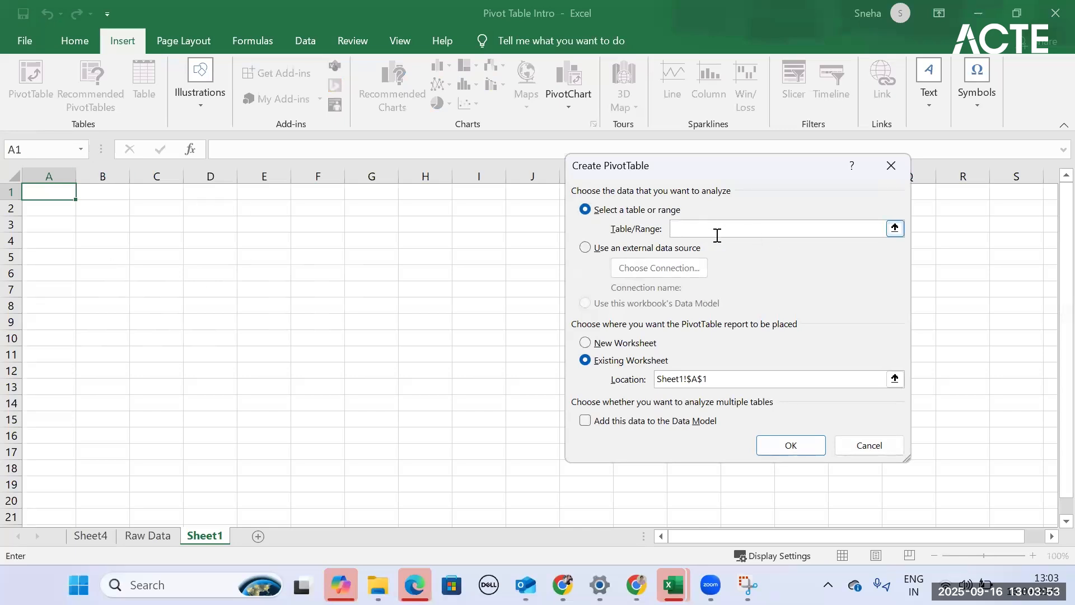
text(Orders)
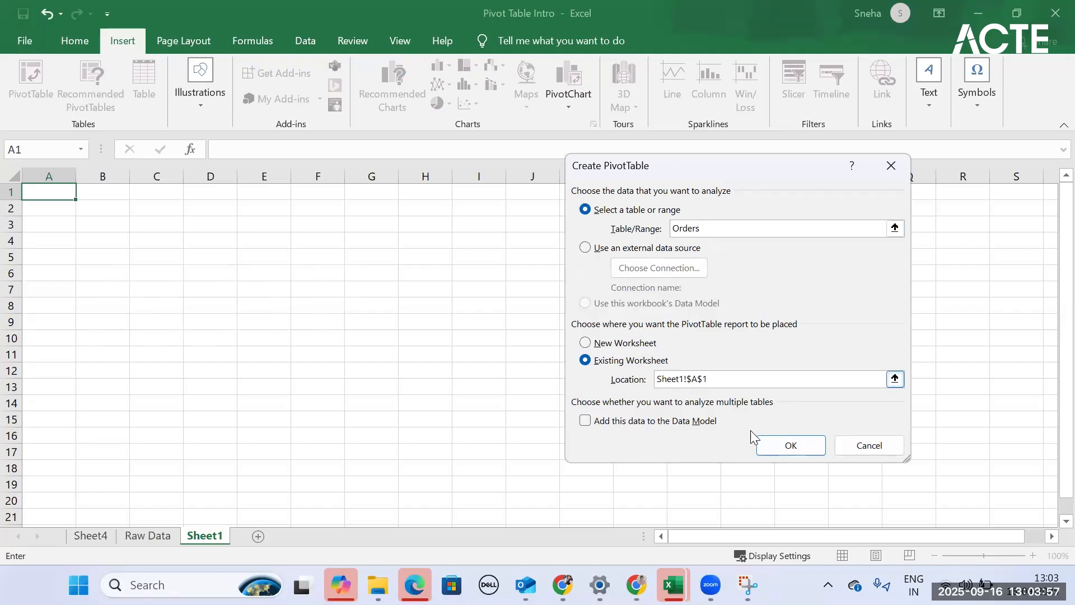
click(801, 447)
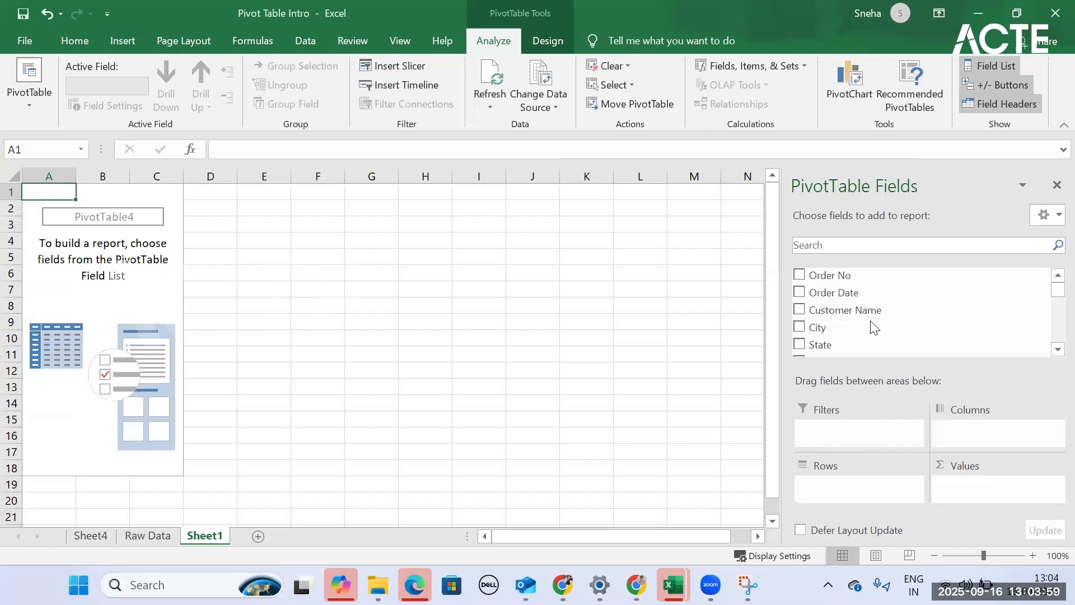
scroll(870, 285, down, 5)
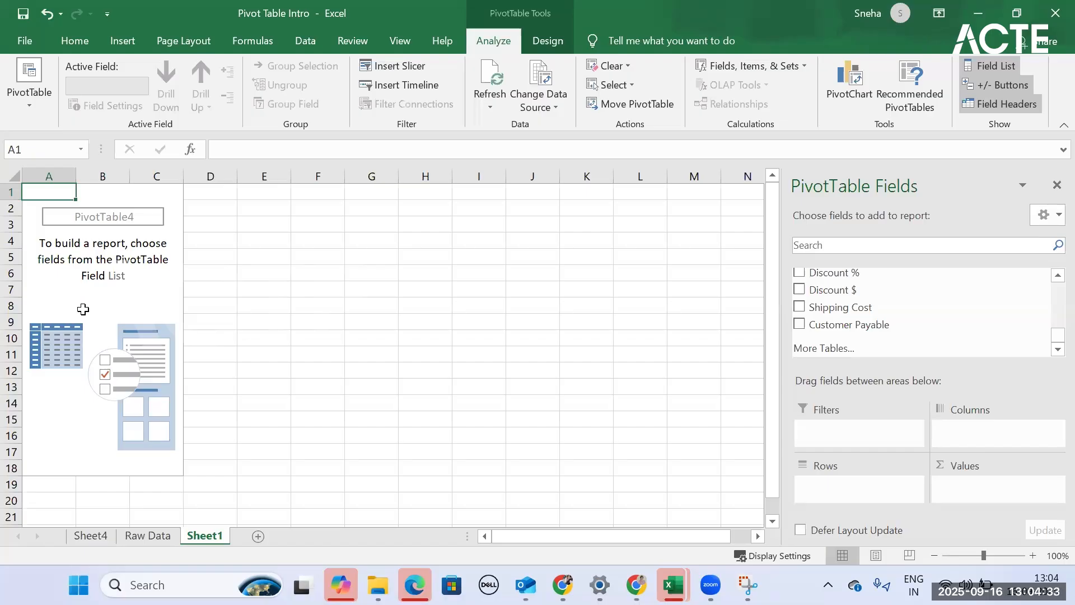
- Examine the Furniture PivotTable's field layout in the Pivot Table - Filtering, sorting and grouping (sol) workbook, and return to Sheet4 of Pivot Table Intro
click(90, 536)
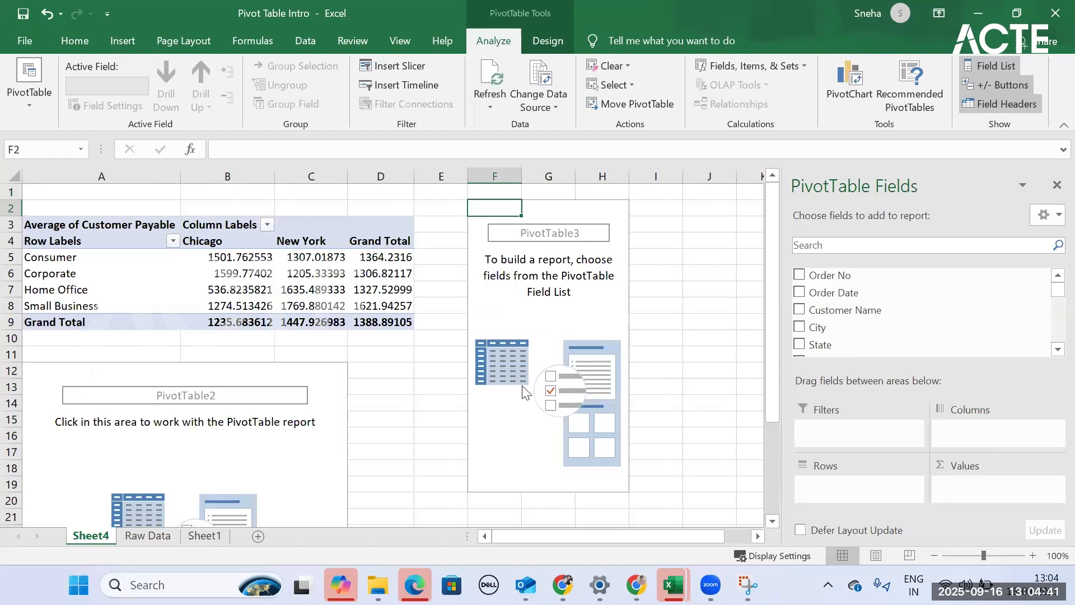
mouse_move(672, 585)
scroll(643, 485, down, 5)
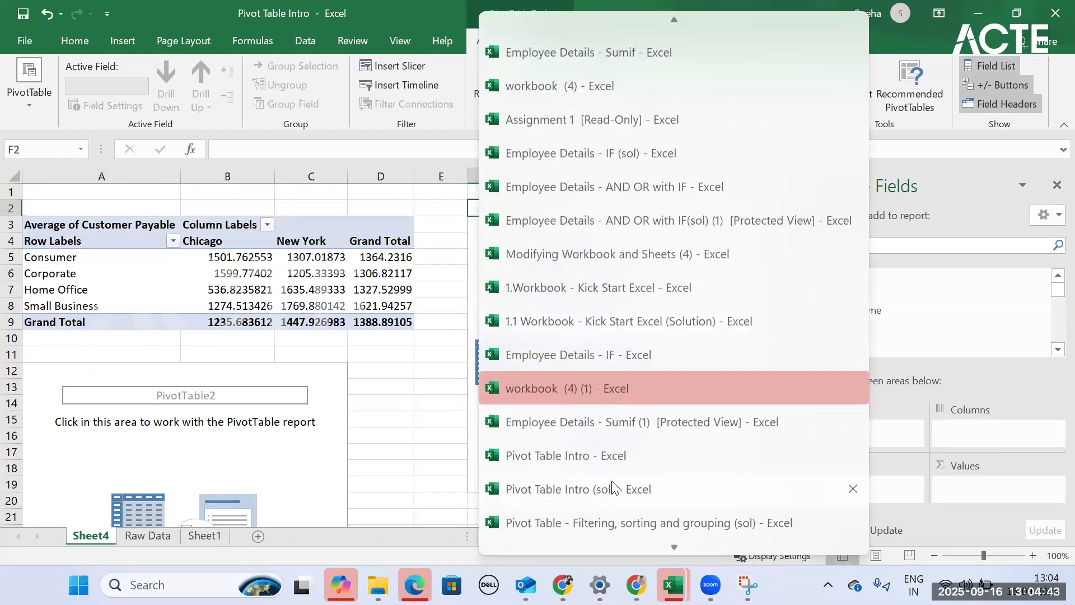
click(611, 523)
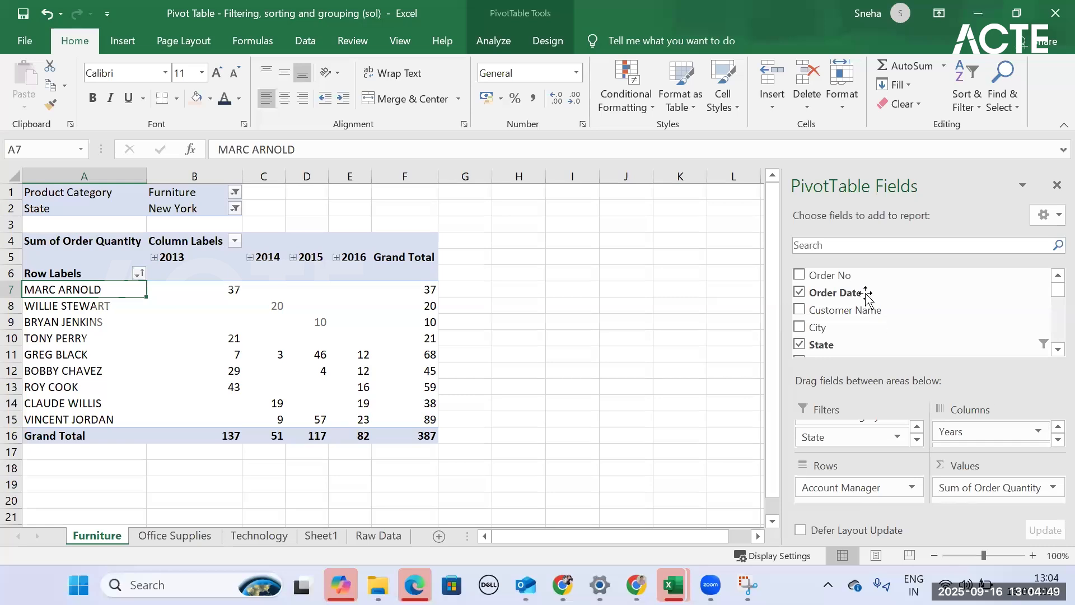
scroll(857, 324, down, 3)
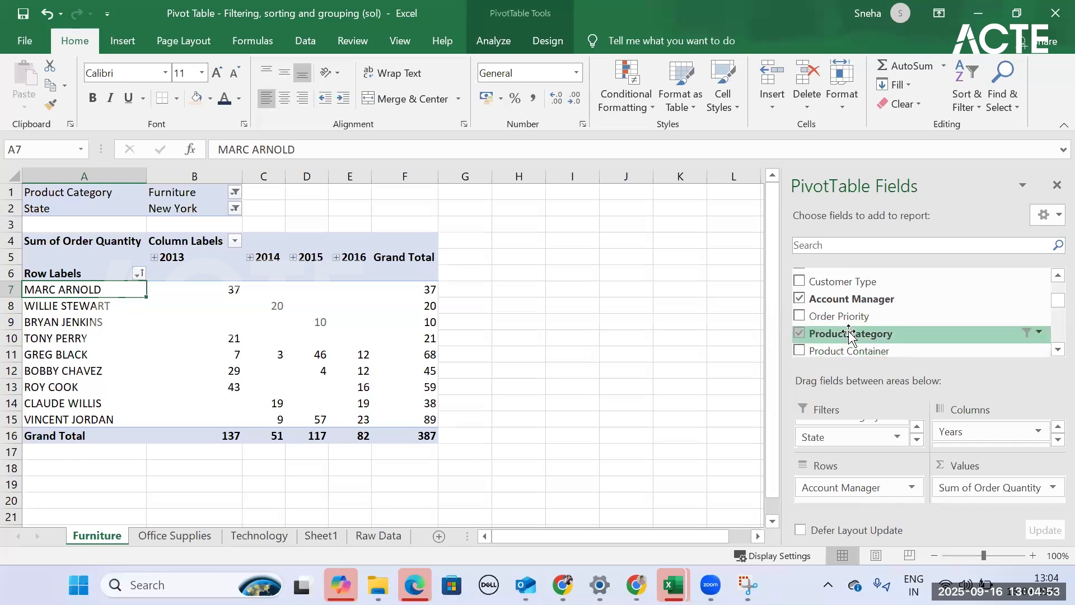
scroll(846, 325, down, 2)
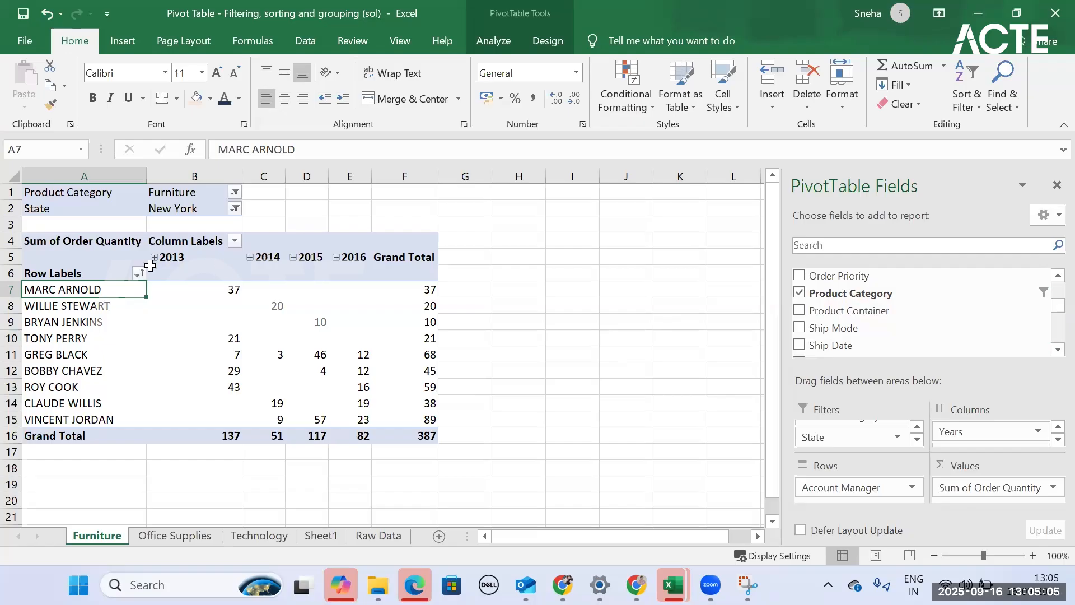
click(978, 12)
- Add Account Manager as the row field of the empty PivotTable below the customer payable summary on Sheet4
click(172, 420)
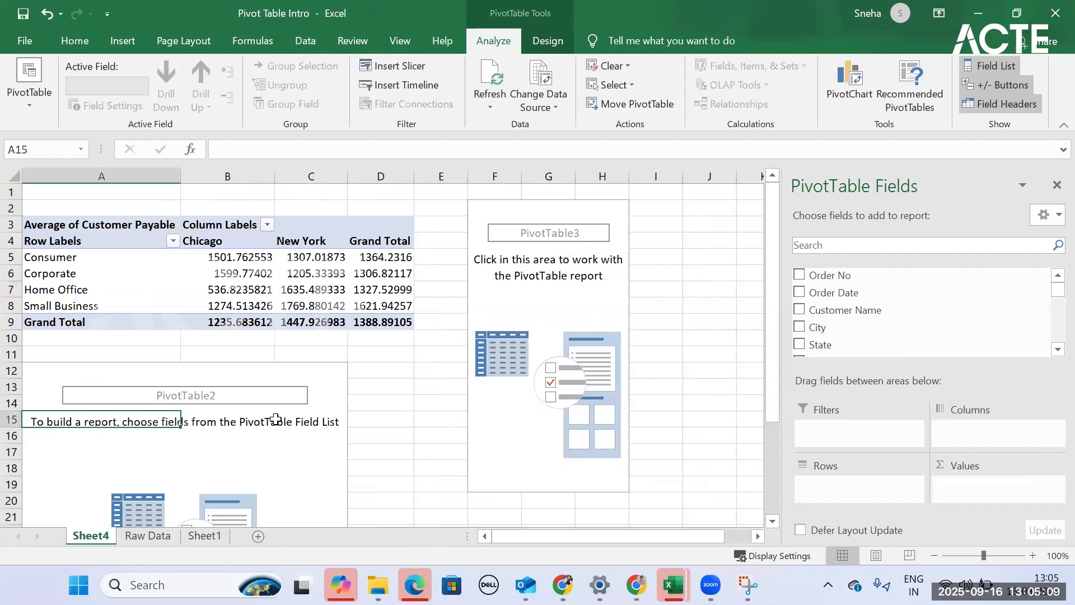
click(193, 483)
scroll(902, 322, down, 3)
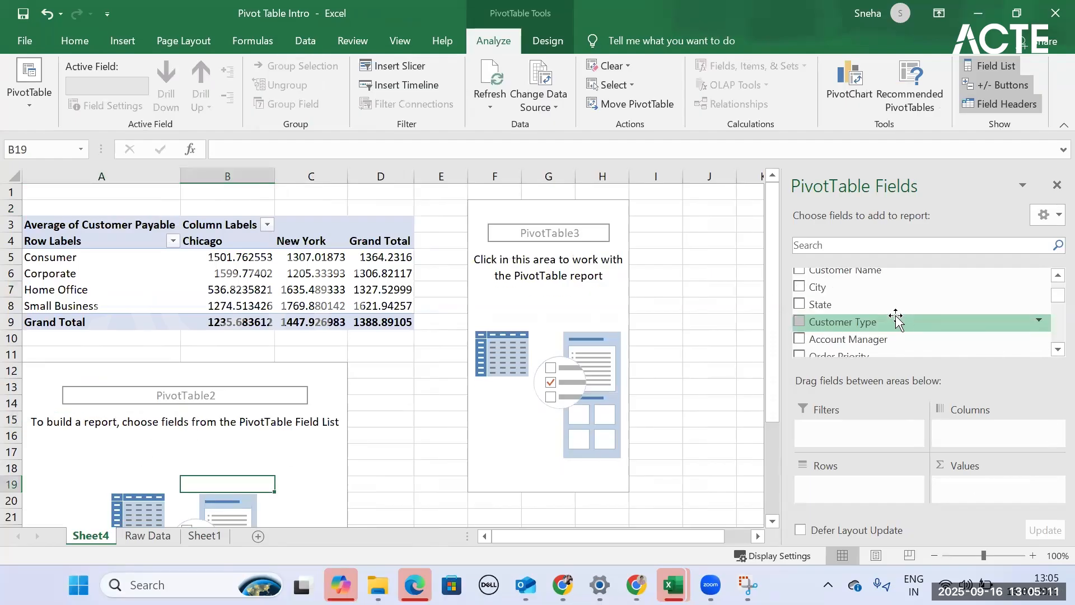
scroll(814, 317, up, 1)
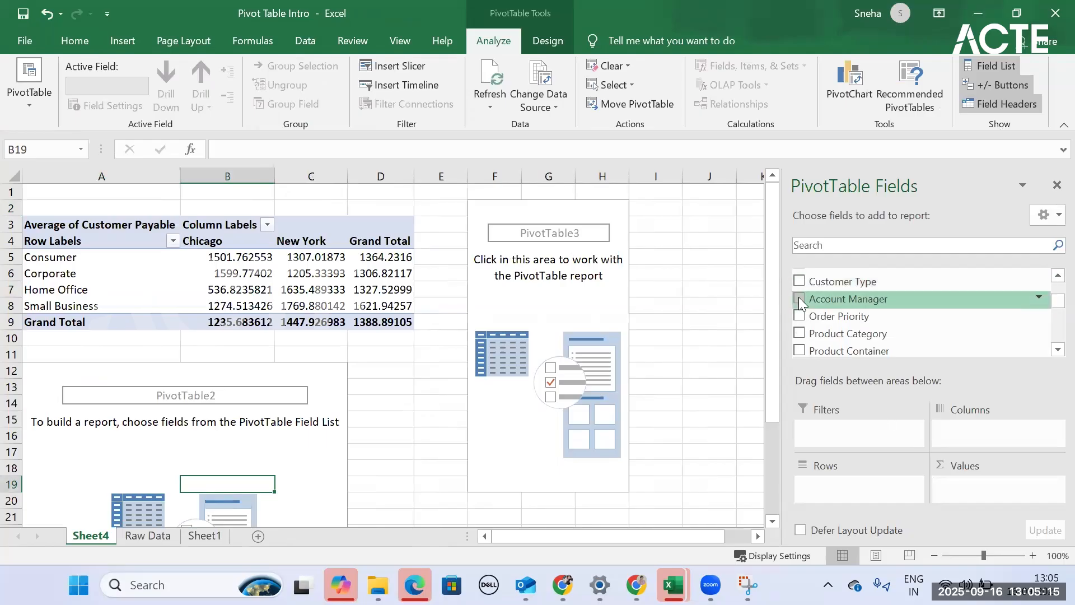
click(799, 298)
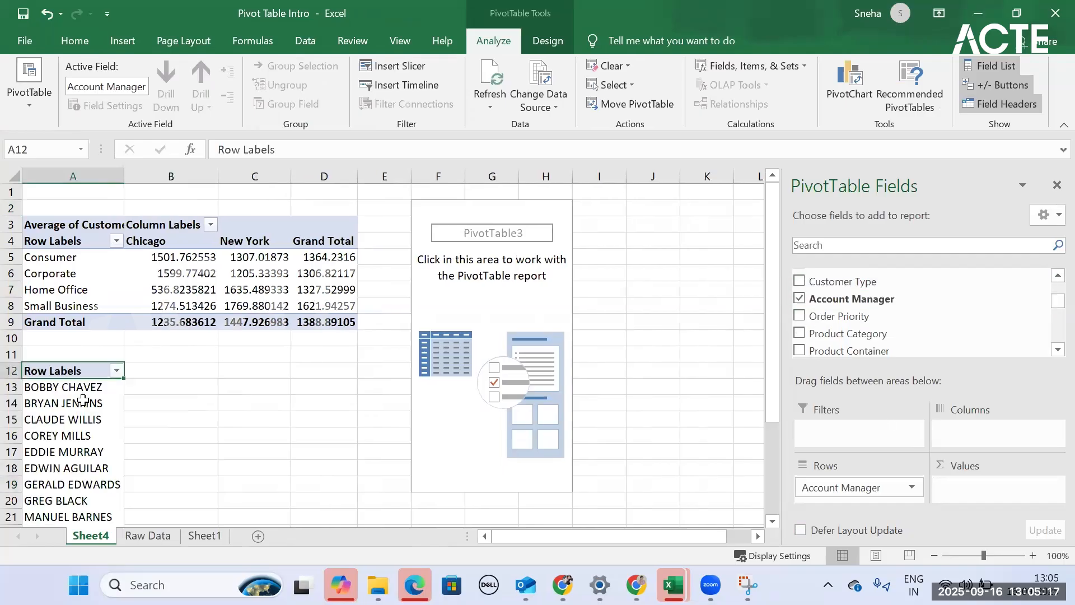
scroll(84, 397, down, 4)
scroll(1053, 542, up, 4)
- Add Order Date to the account manager PivotTable's rows and remove its Quarters and Order Date levels, keeping only Years
scroll(903, 341, up, 2)
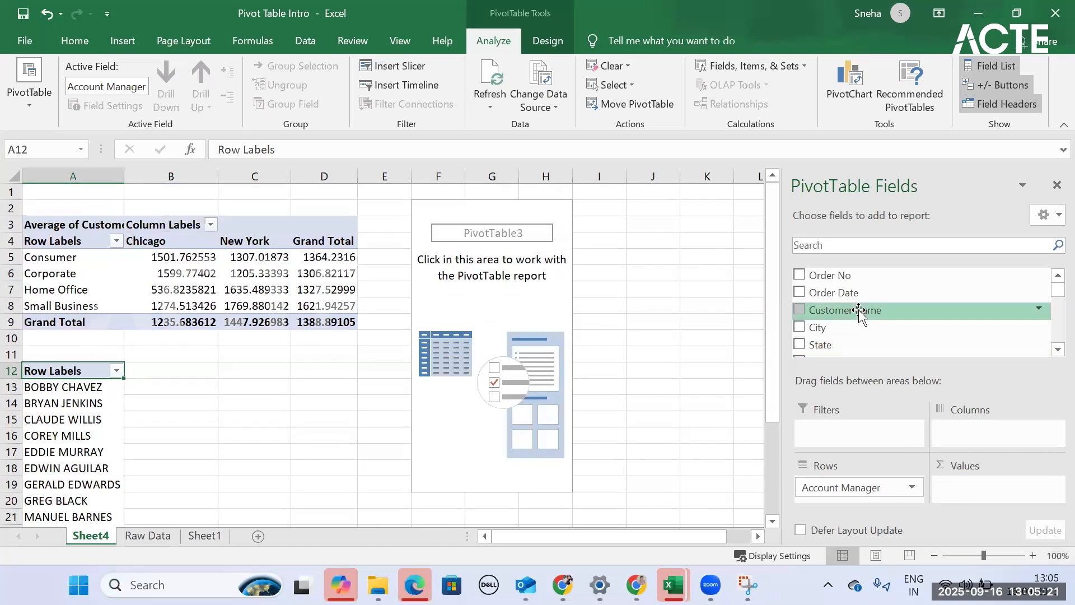
click(799, 292)
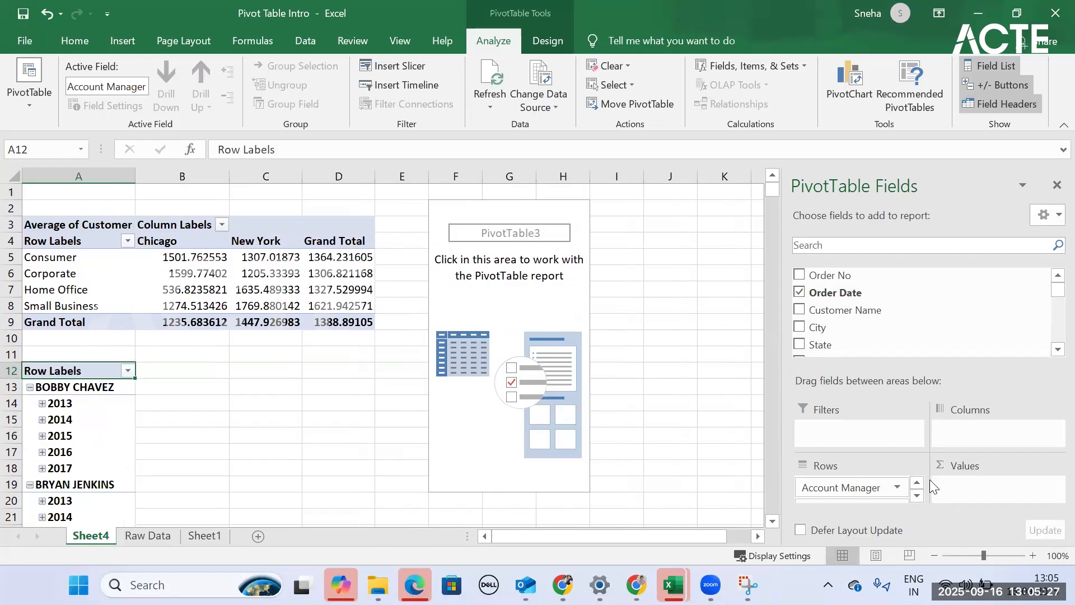
scroll(930, 479, down, 3)
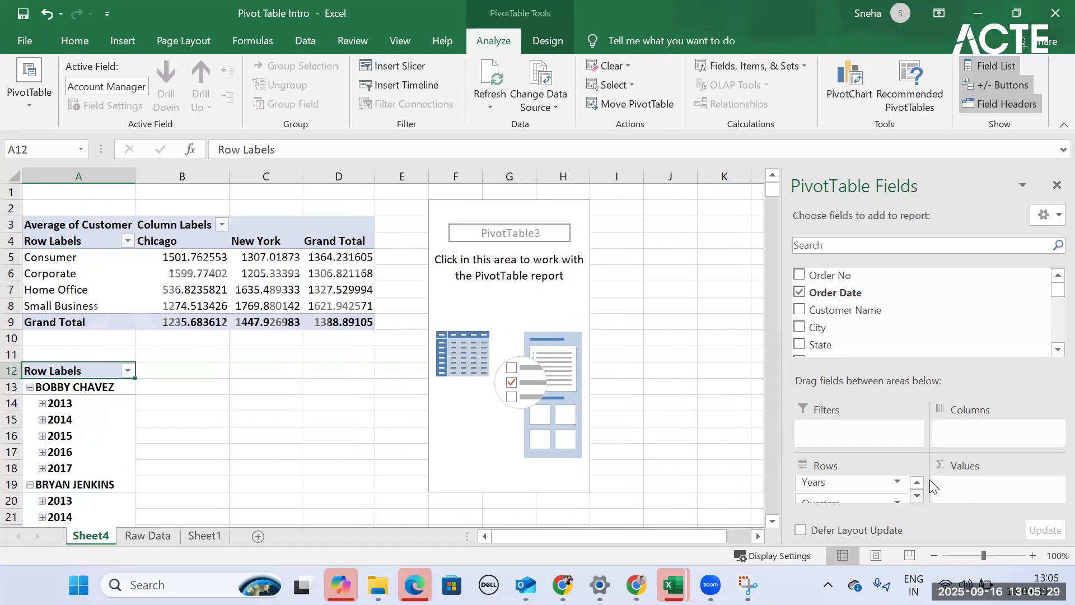
scroll(929, 479, down, 3)
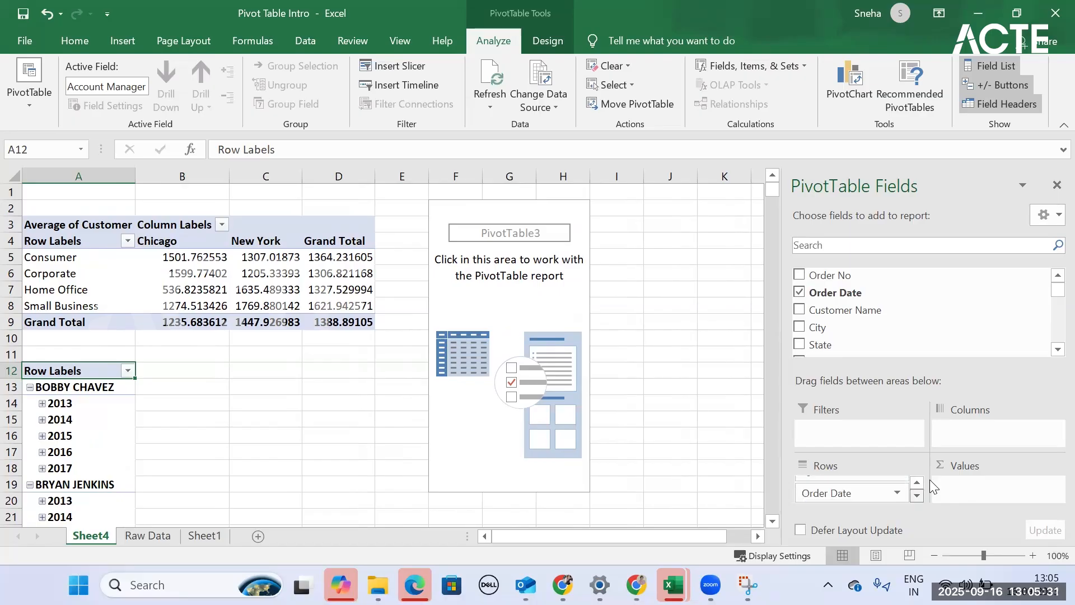
drag(875, 494, 907, 452)
drag(869, 493, 968, 437)
- Delete the empty PivotTable occupying F2:H19 on Sheet4
click(676, 266)
click(539, 270)
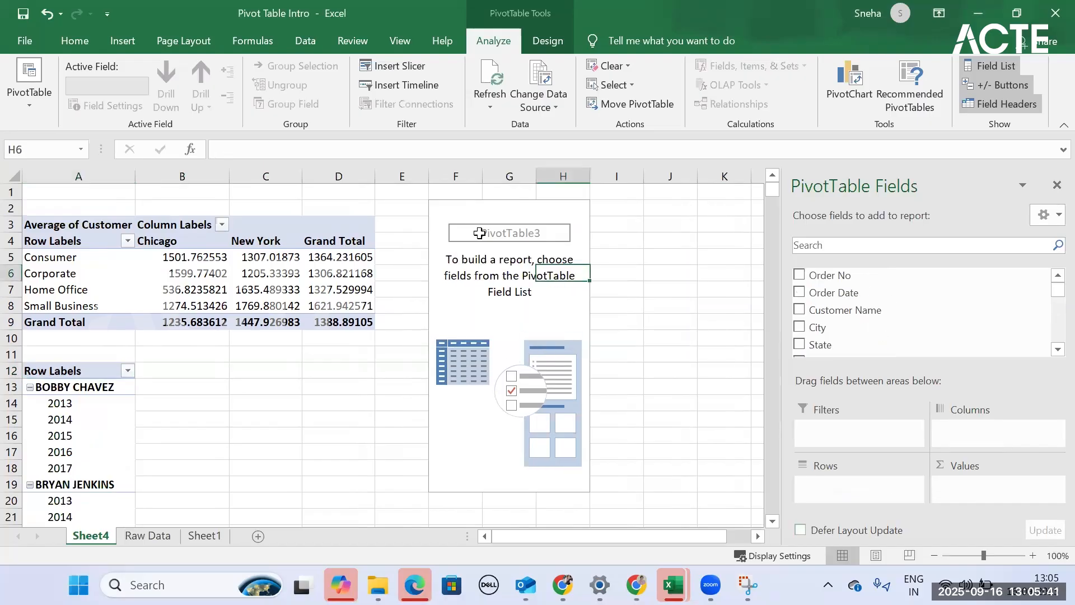
drag(448, 204, 569, 485)
key(Delete)
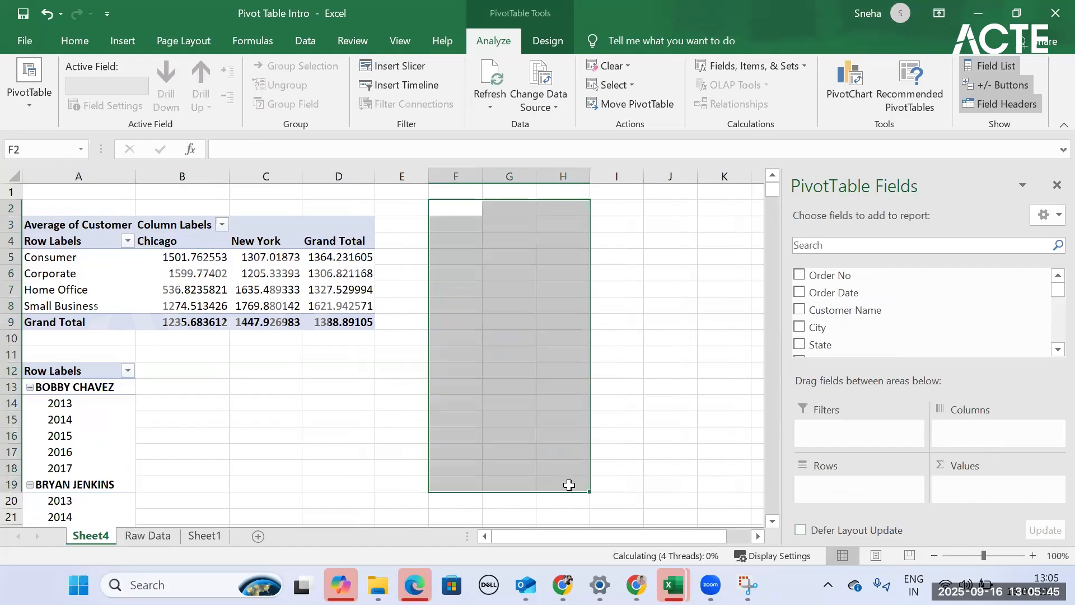
- Move Years to the columns of the account manager PivotTable and add the sum of Order Quantity as its values
click(76, 437)
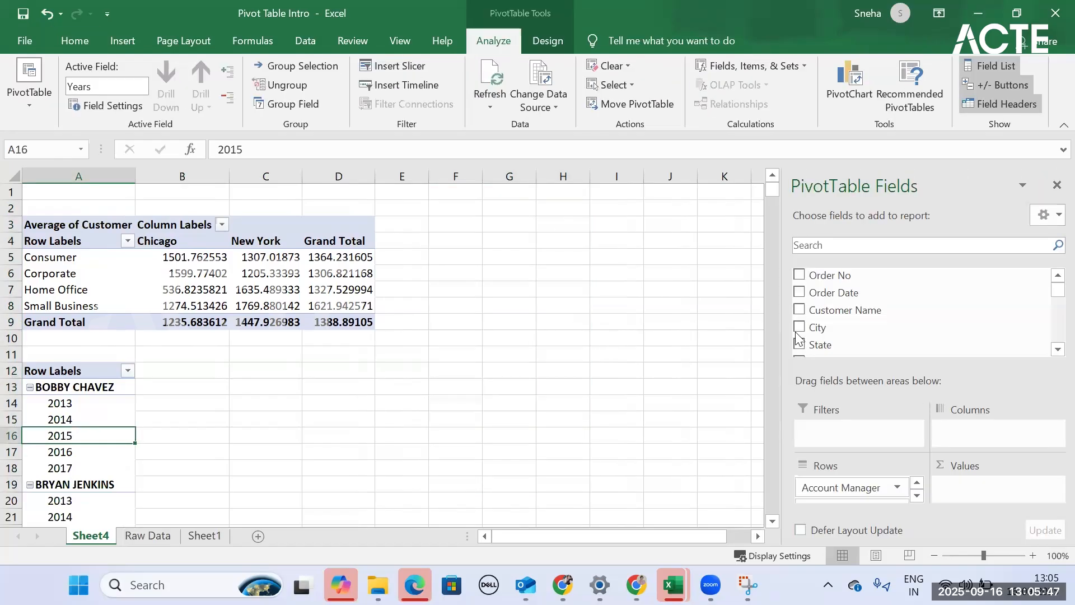
scroll(802, 336, down, 2)
drag(863, 488, 966, 442)
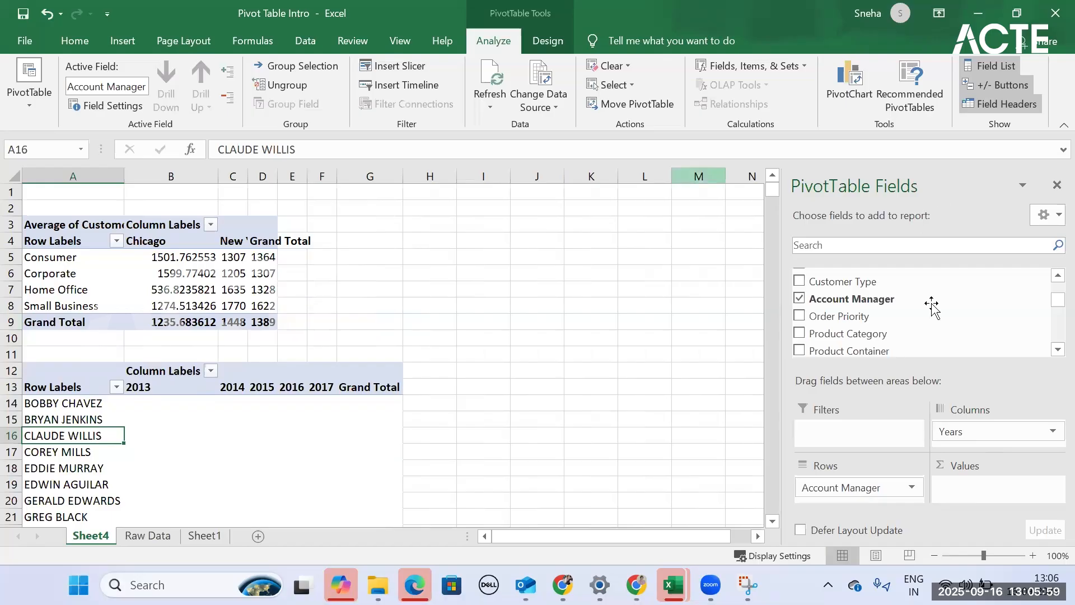
scroll(866, 317, down, 2)
scroll(866, 324, down, 5)
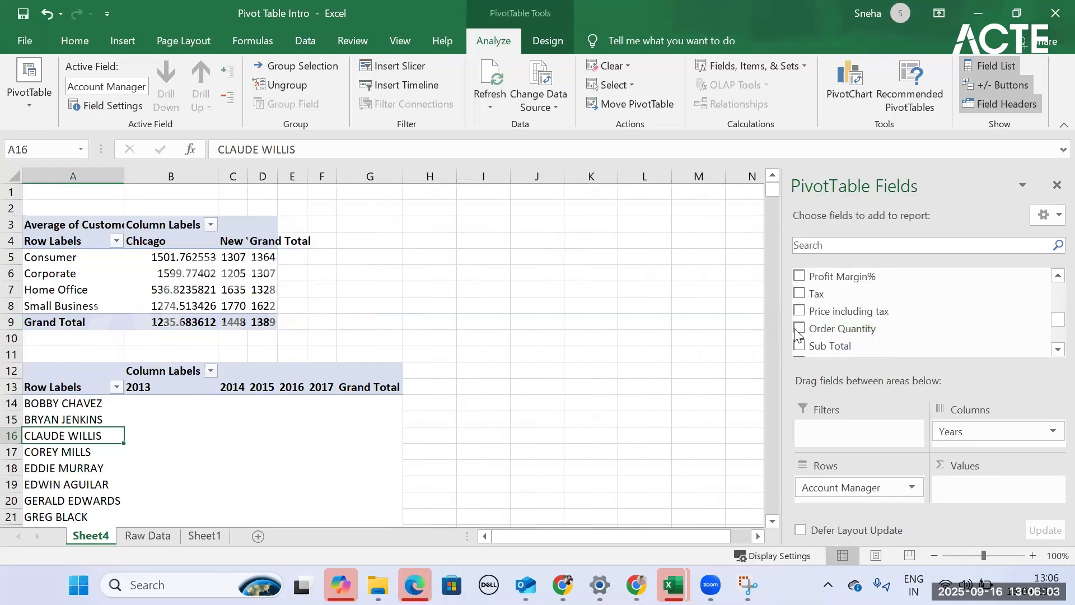
click(815, 335)
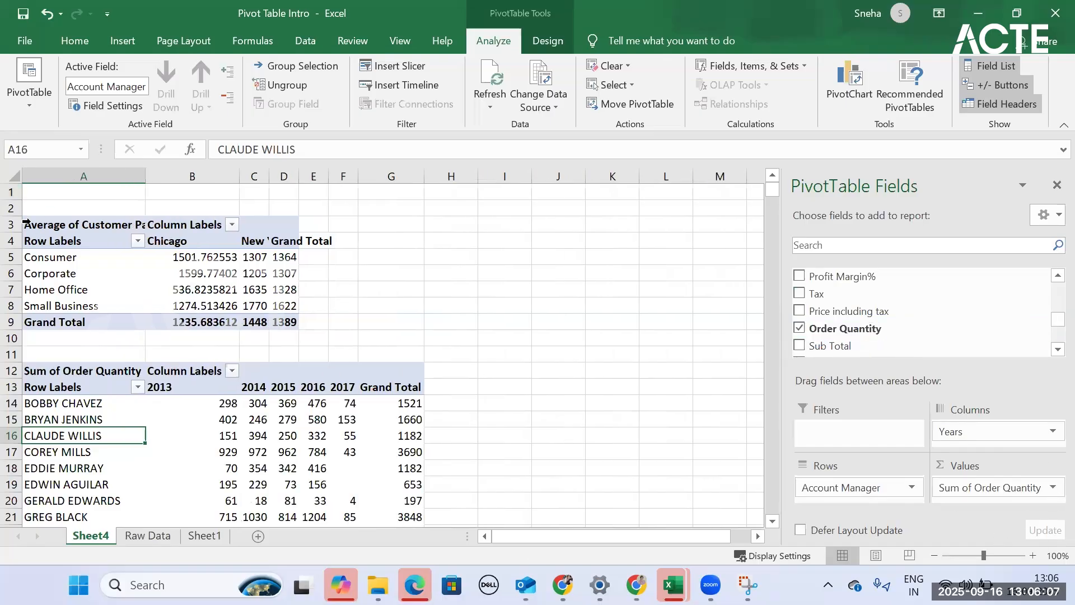
- Delete the whole Average of Customer Payable PivotTable and select the Sum of Order Quantity PivotTable at A12
click(120, 272)
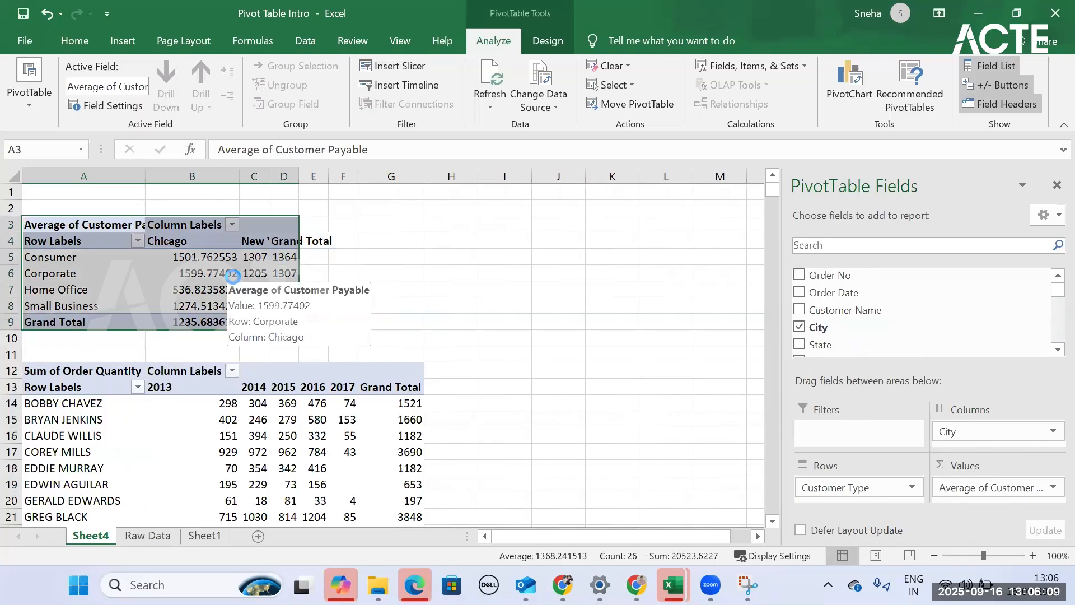
key(Delete)
click(74, 374)
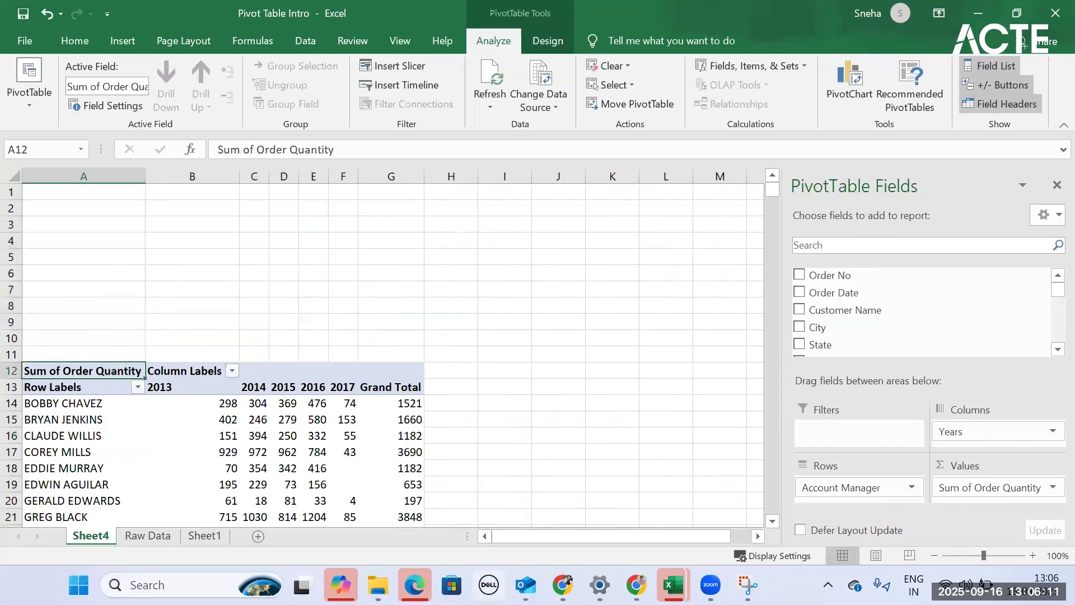
- Compare the account manager PivotTable with the Filtering, sorting and grouping (sol) workbook, checking that report's Product Category and State filters
scroll(255, 352, down, 3)
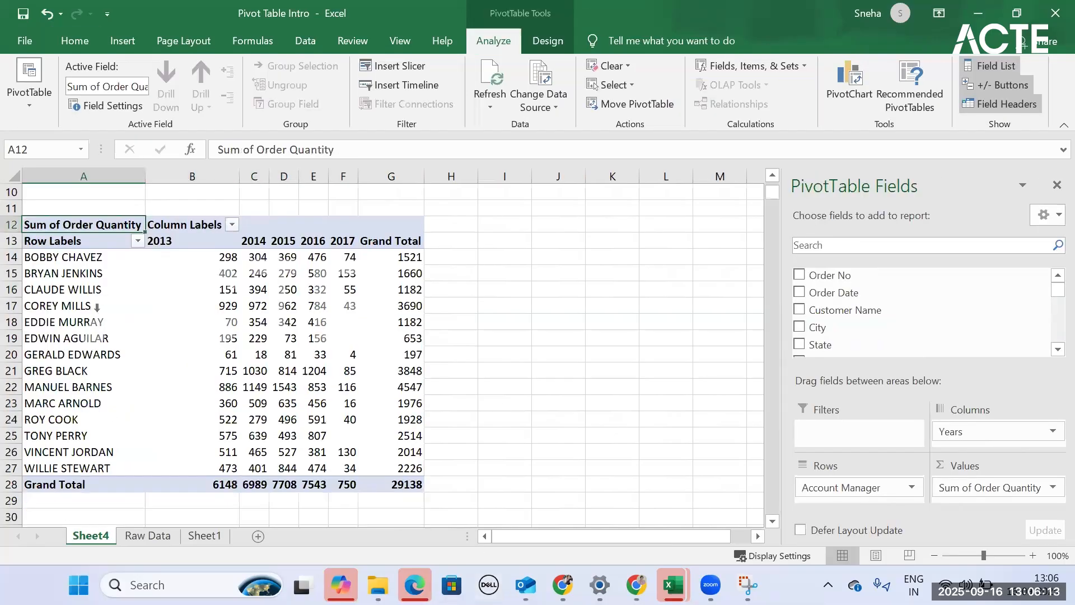
click(81, 260)
click(185, 256)
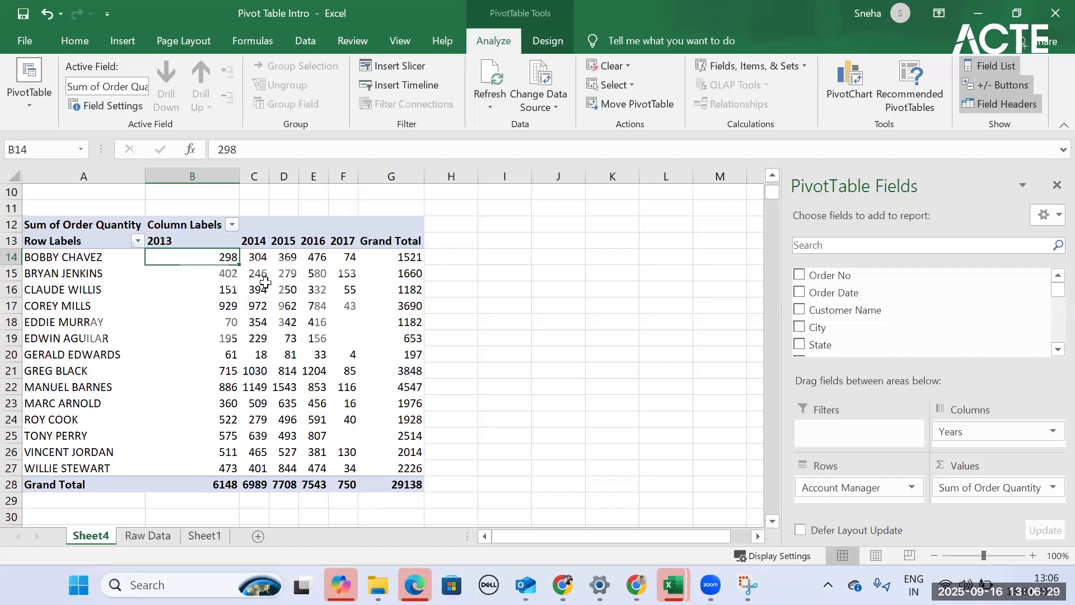
mouse_move(323, 283)
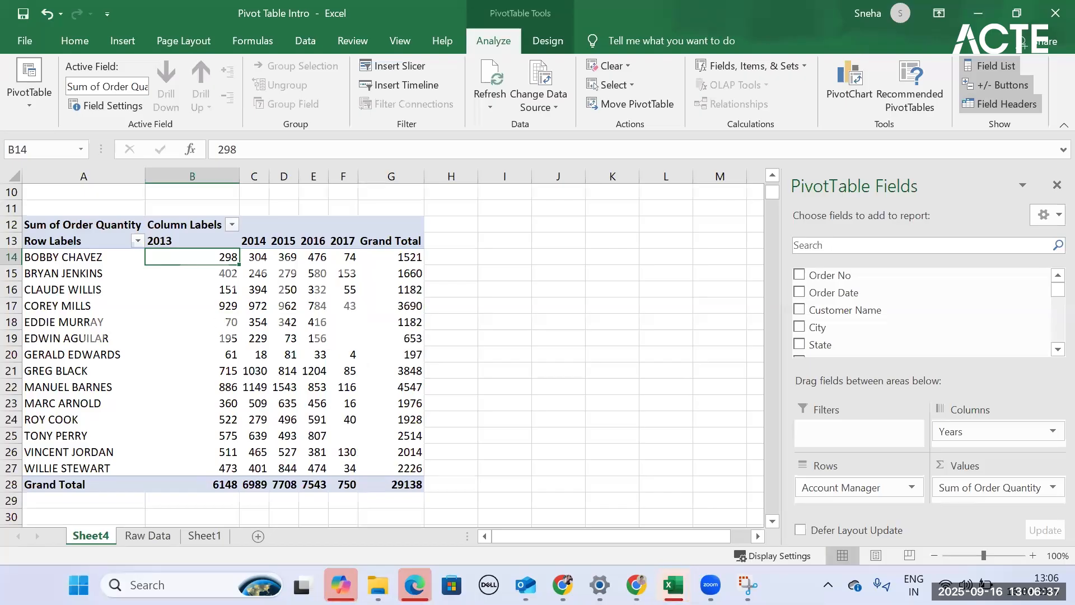
mouse_move(673, 585)
scroll(607, 480, down, 5)
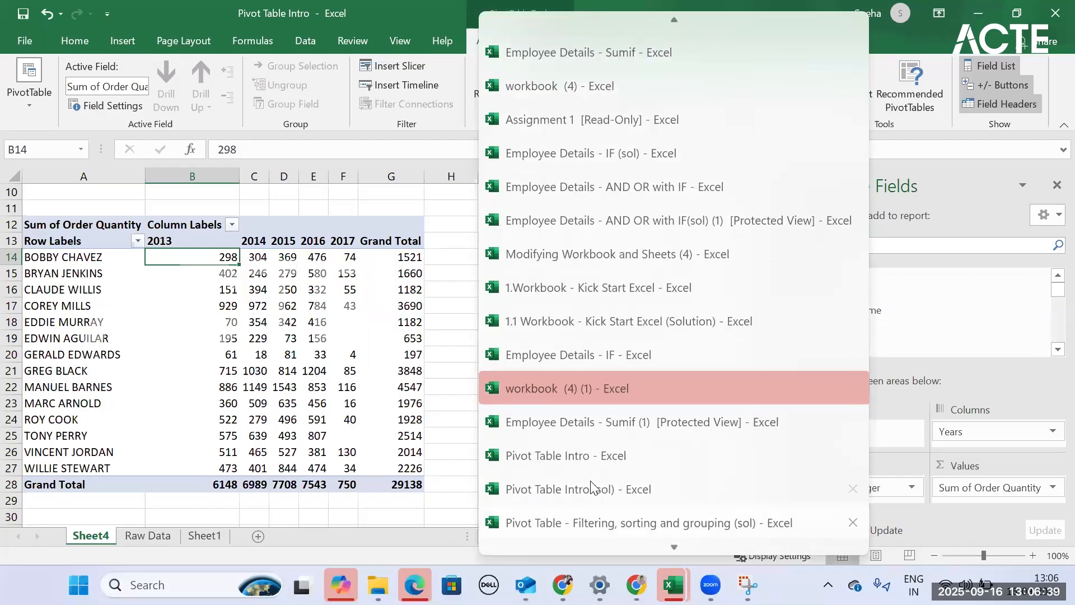
click(778, 522)
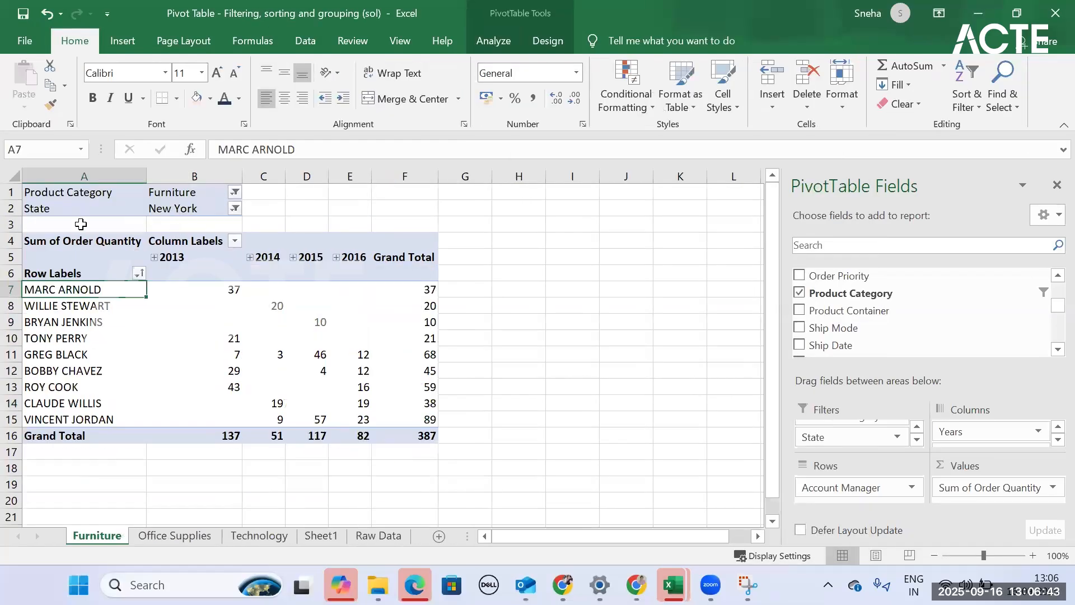
click(167, 207)
click(191, 193)
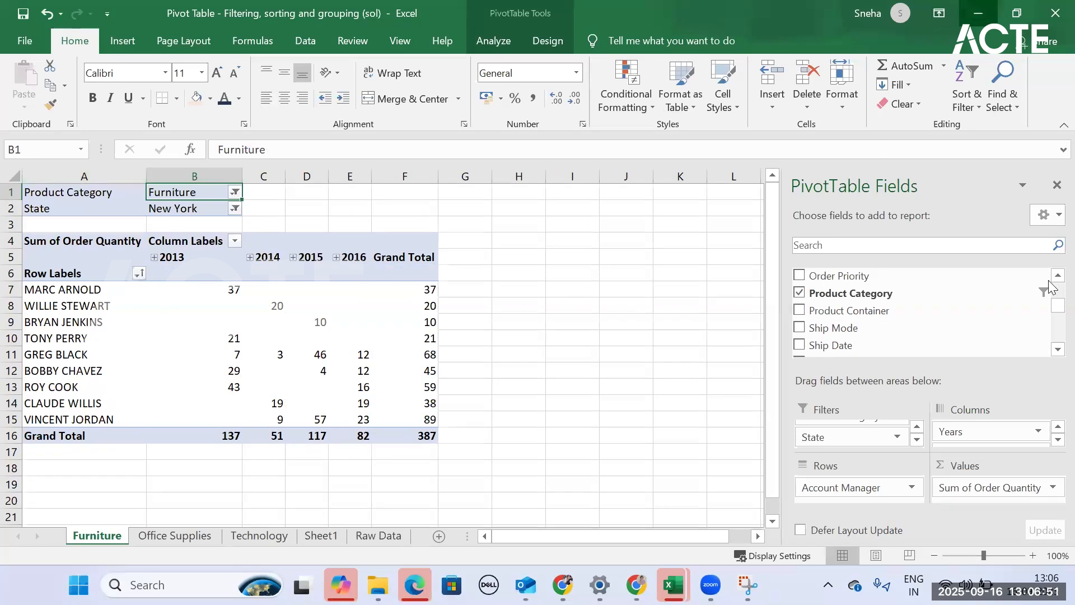
click(978, 13)
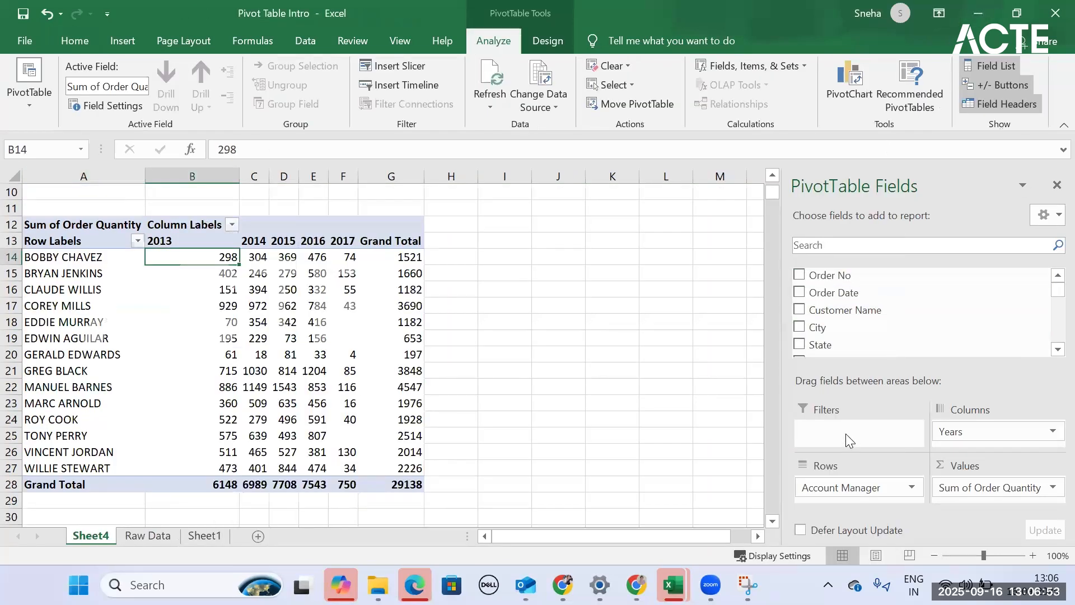
- Add Product Category to the account manager PivotTable and move it from the rows to the report filters
scroll(830, 339, down, 4)
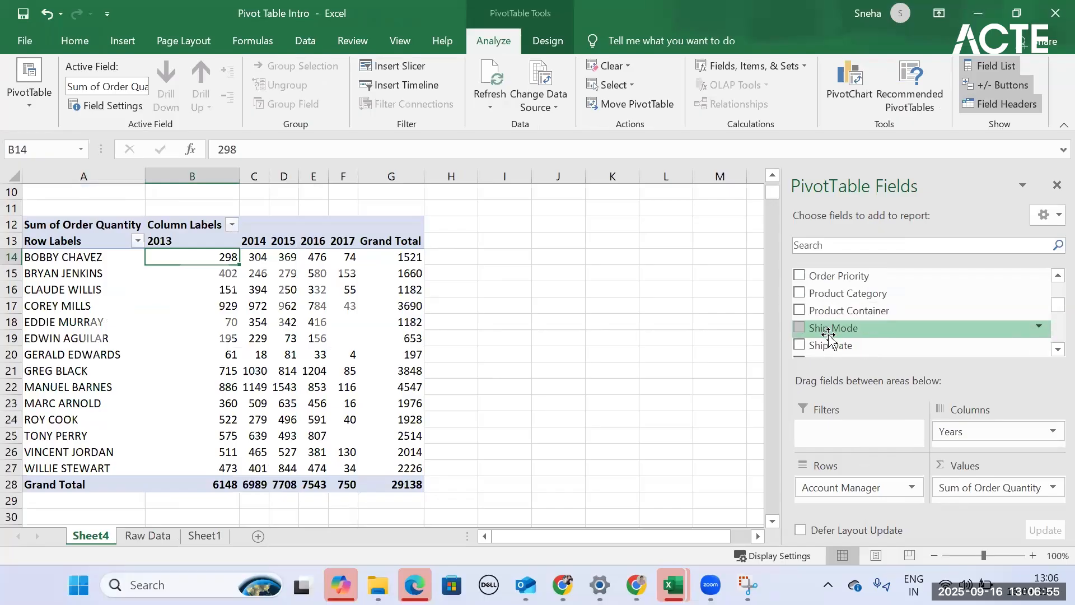
scroll(830, 339, down, 3)
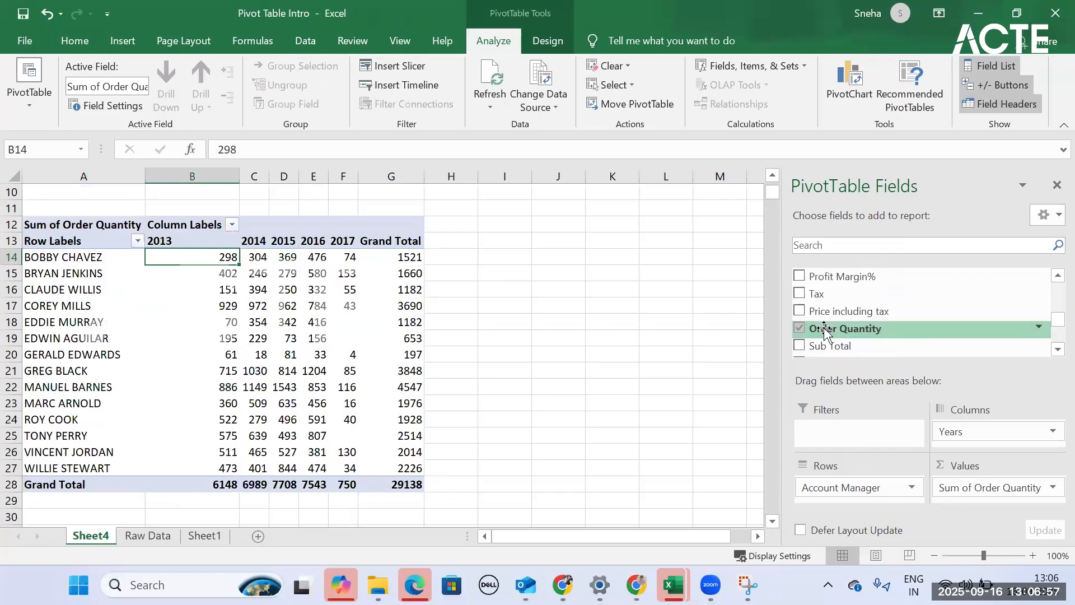
scroll(826, 330, down, 3)
scroll(825, 314, up, 8)
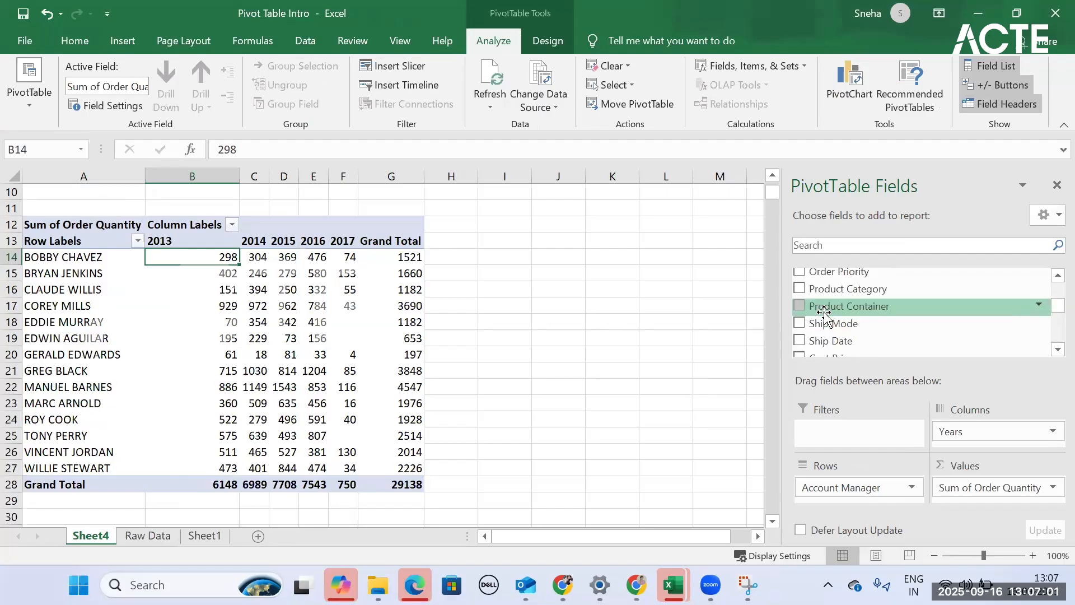
scroll(825, 313, up, 1)
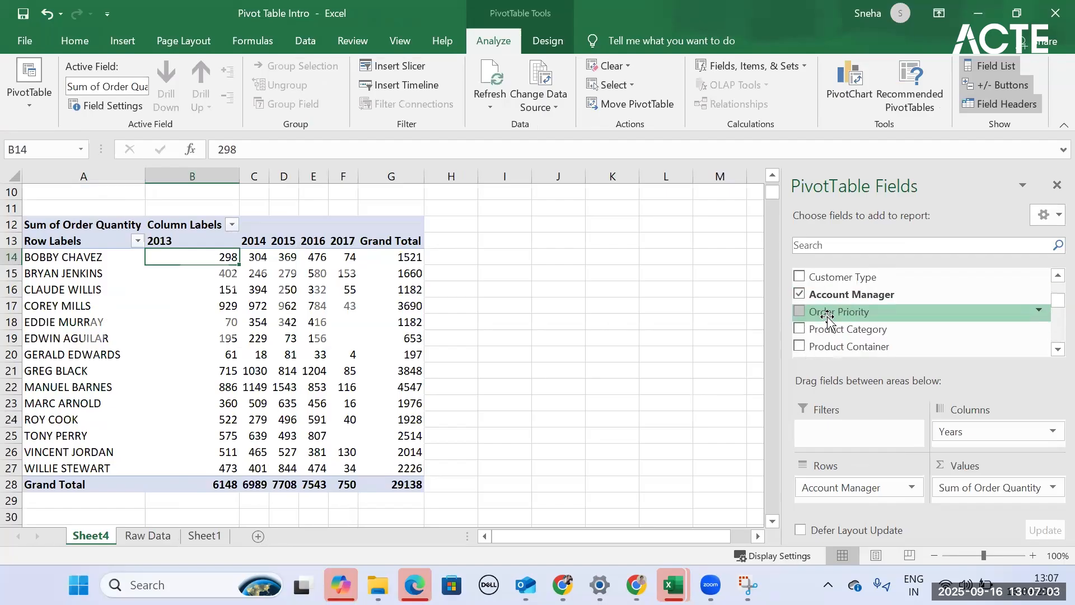
click(799, 328)
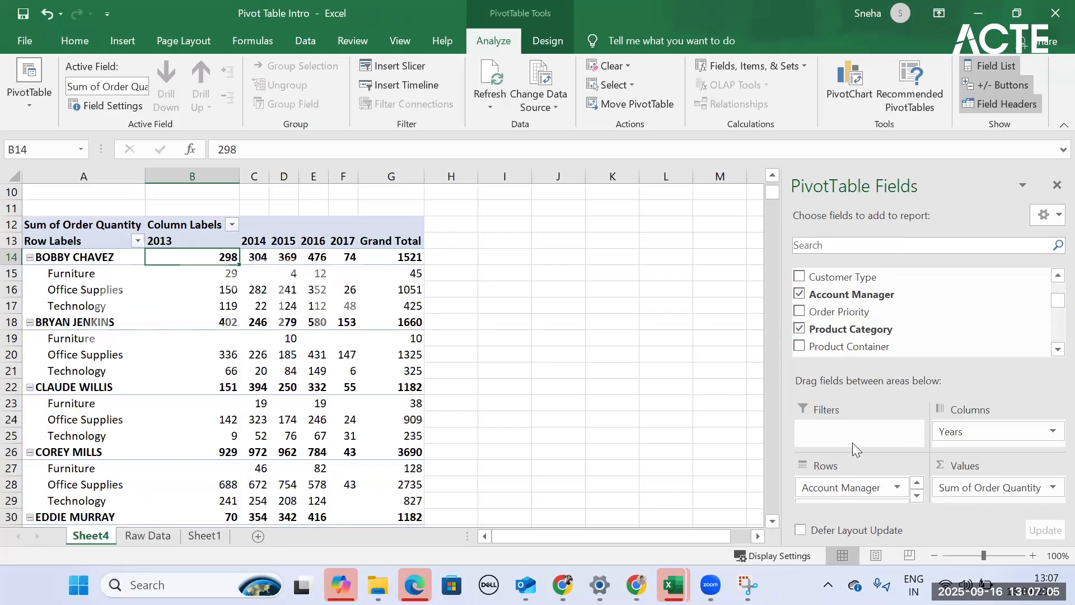
scroll(859, 486, down, 1)
drag(859, 490, 835, 434)
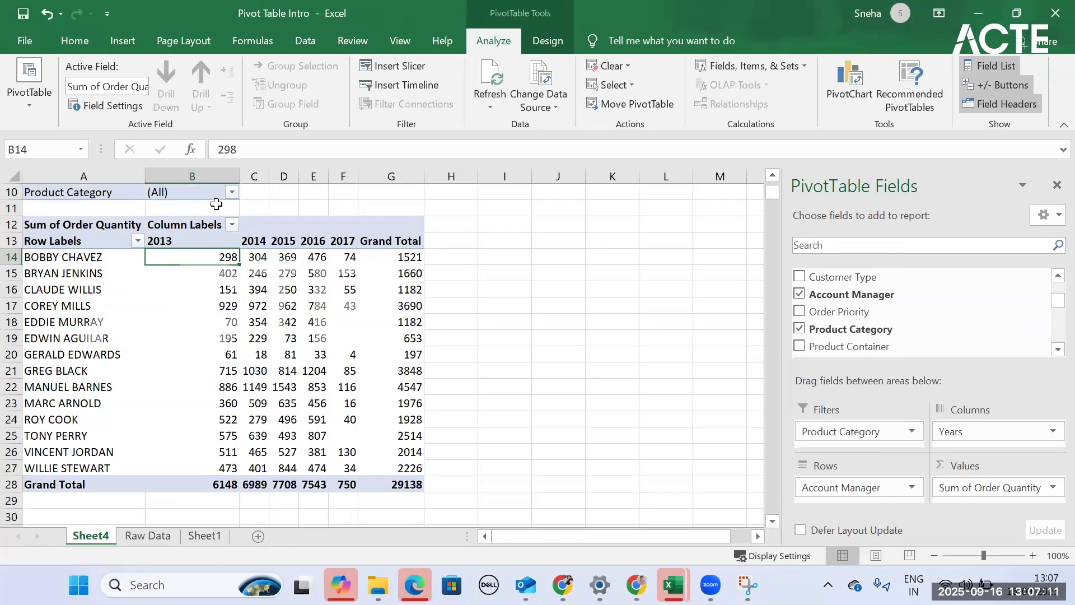
- Add State as a second report filter of the account manager PivotTable
scroll(817, 296, up, 3)
drag(820, 340, 830, 440)
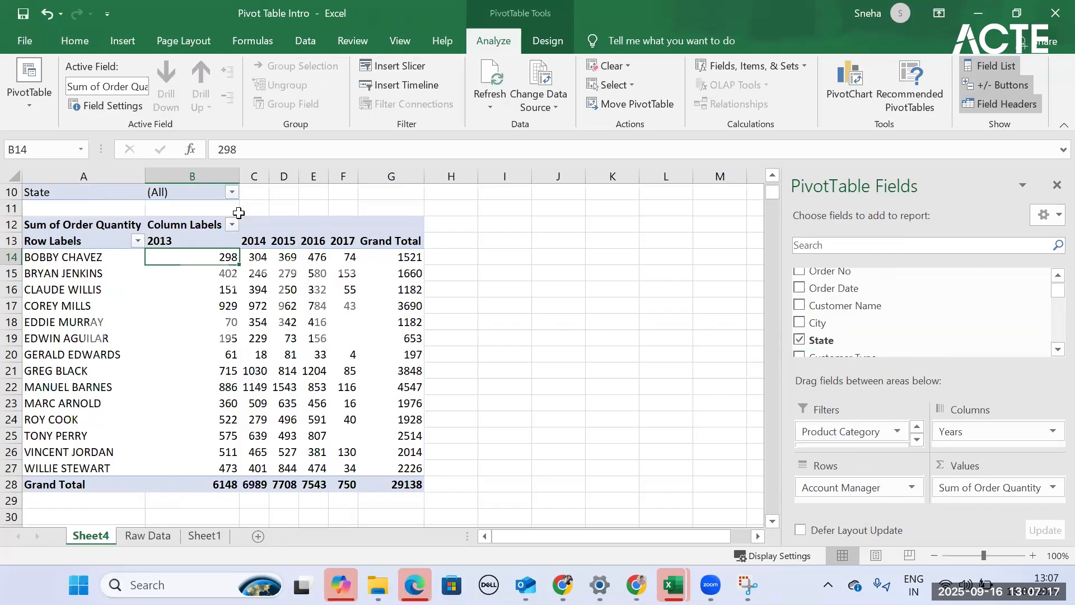
scroll(215, 254, up, 3)
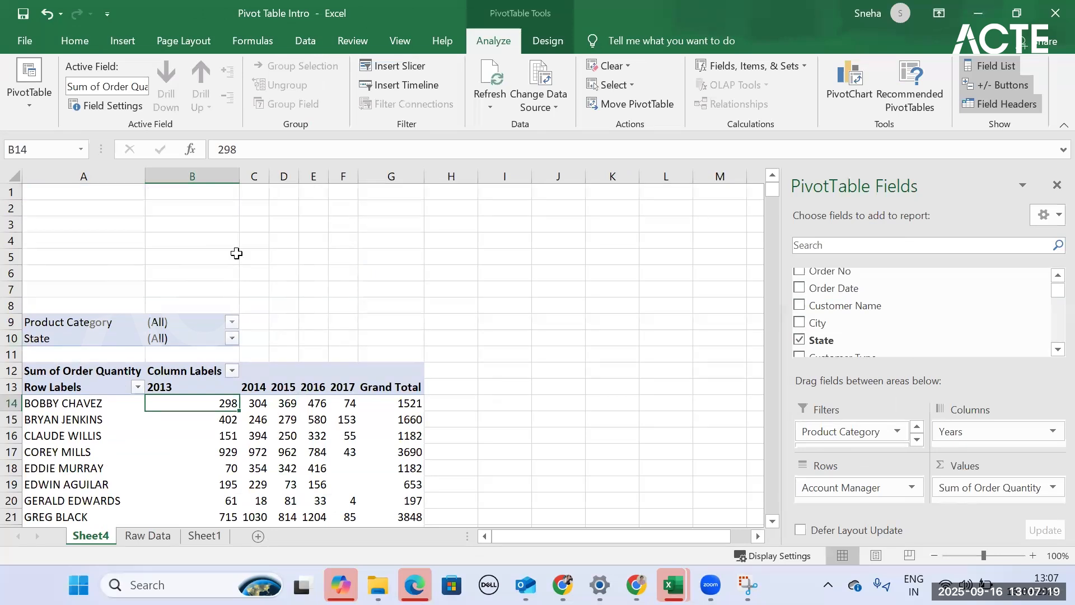
scroll(237, 254, down, 1)
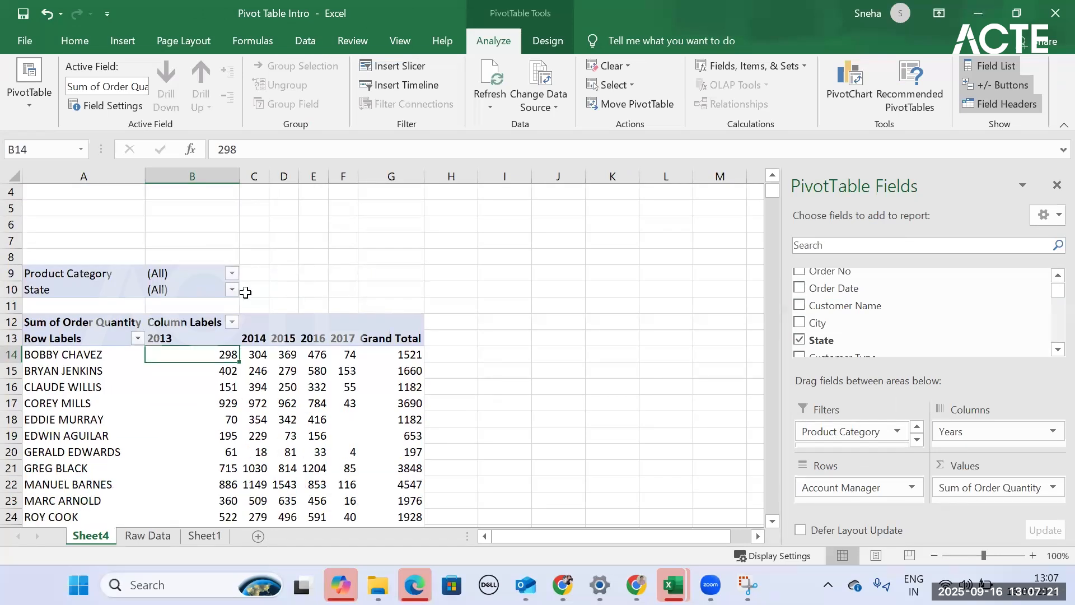
- Filter the account manager PivotTable to the Furniture product category and the state New York
click(232, 273)
click(76, 330)
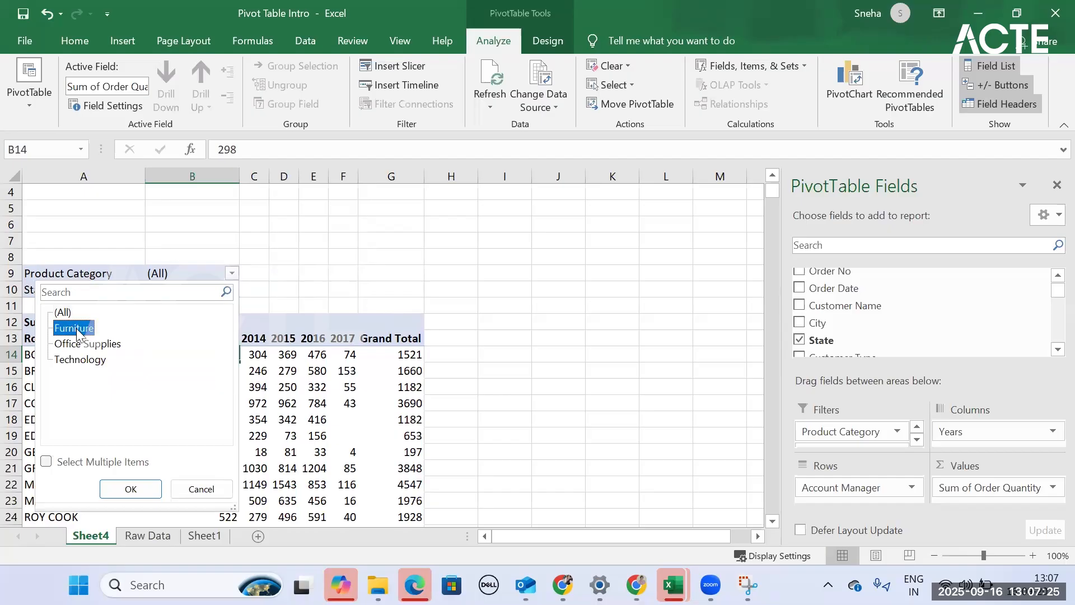
click(122, 483)
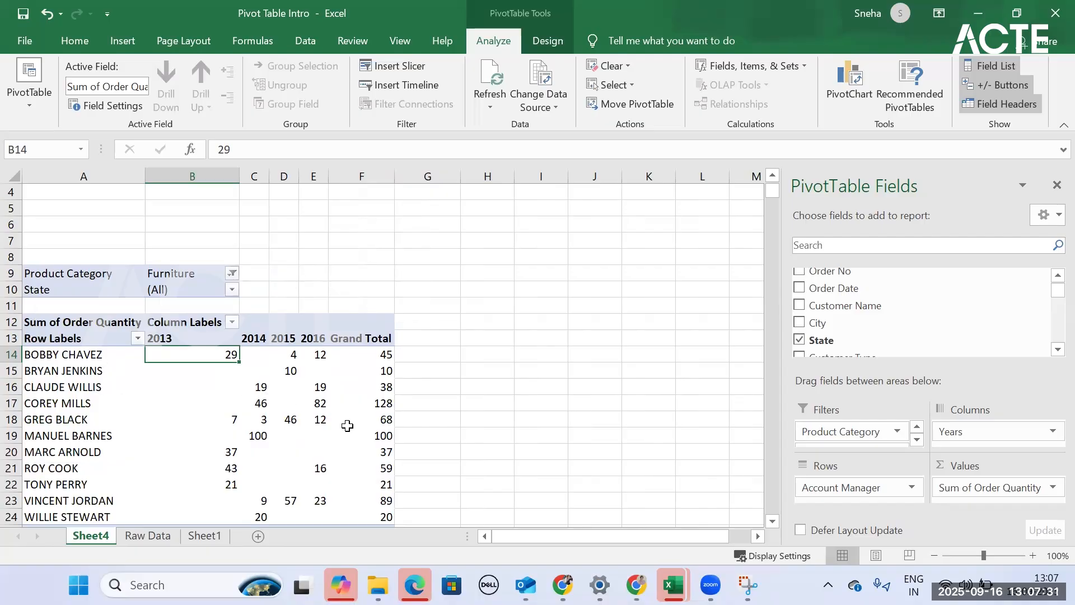
click(231, 290)
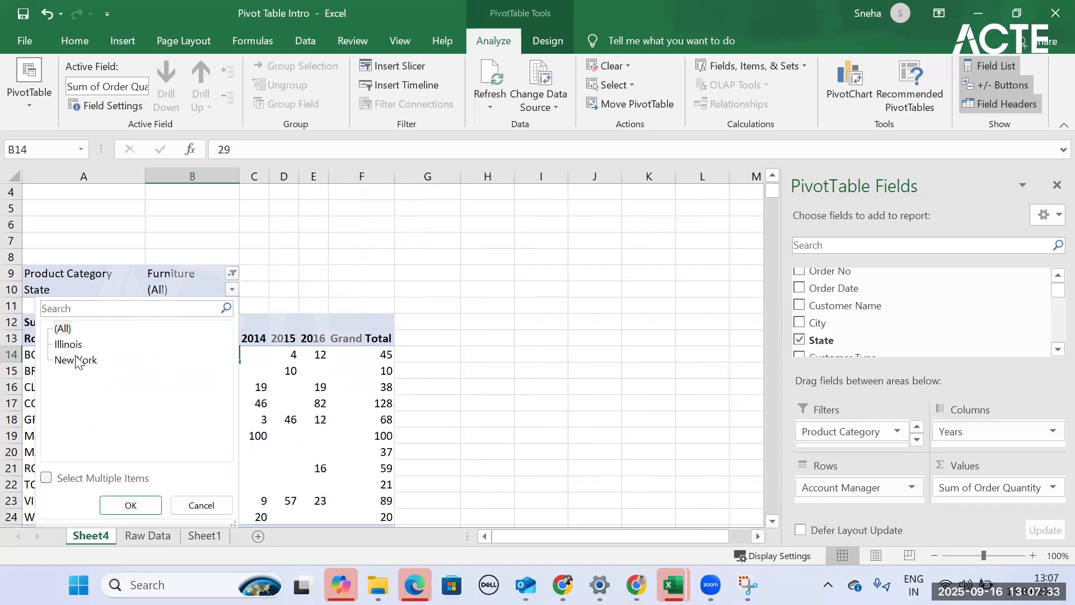
click(75, 359)
click(130, 496)
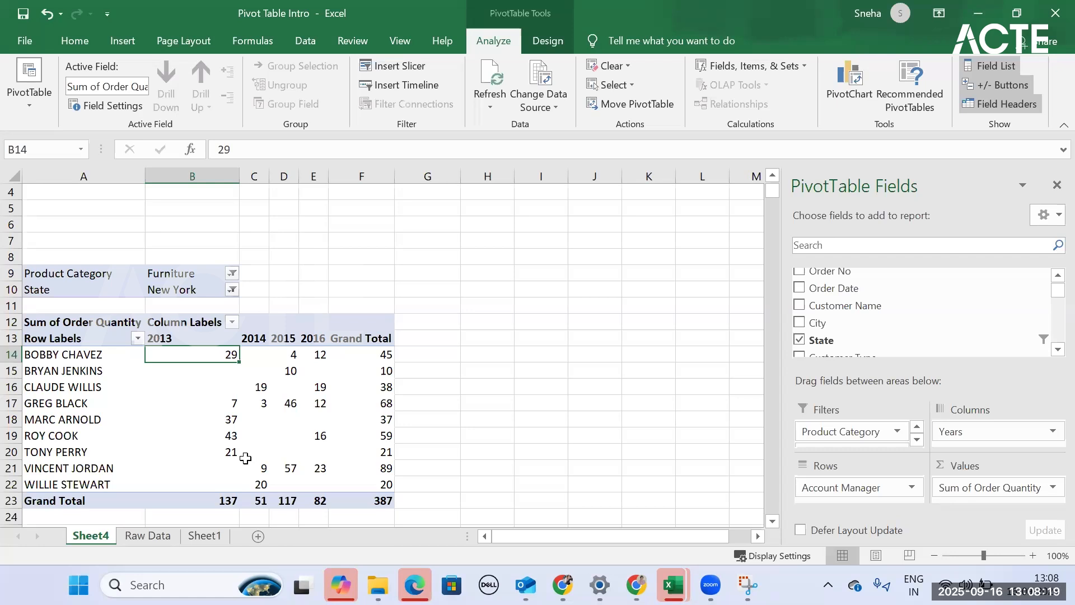
click(205, 536)
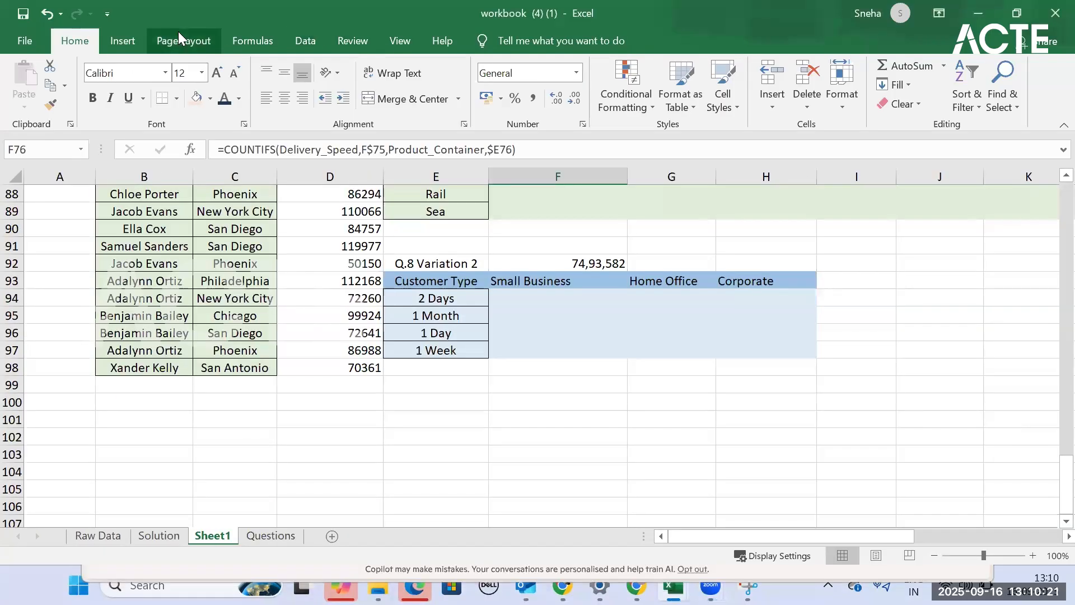
click(178, 33)
click(256, 37)
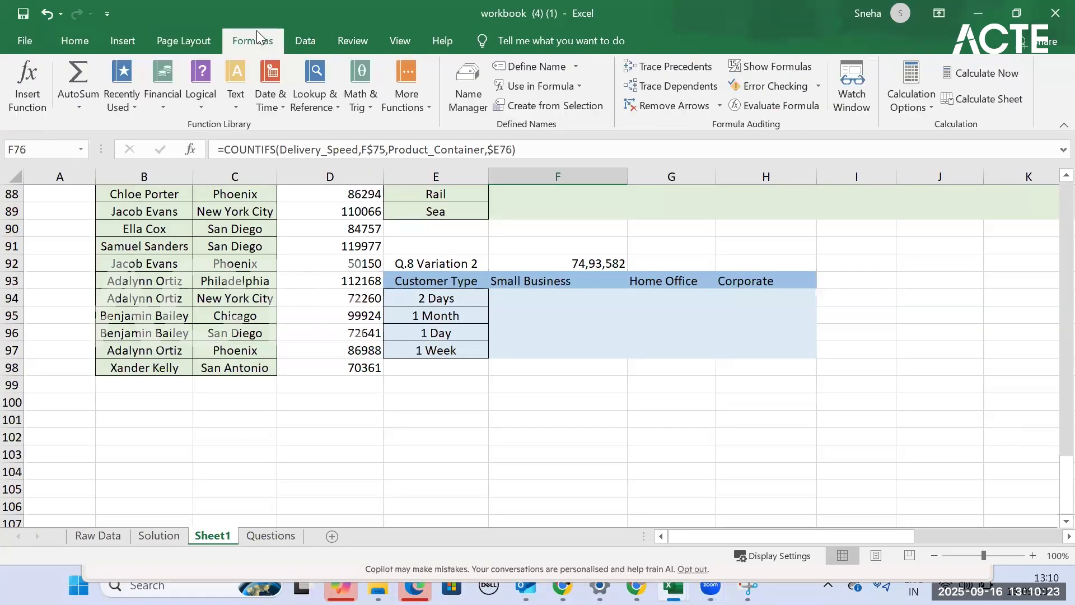
click(305, 32)
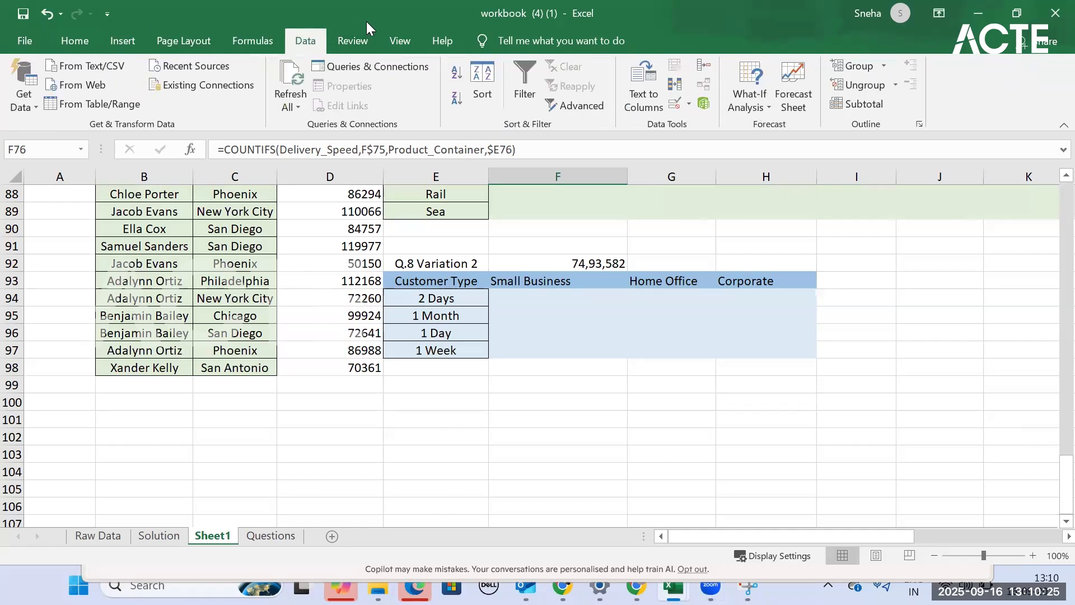
click(361, 35)
- Hide the gridlines on Sheet1 of workbook (4) (1) and look over the sheet without them
click(400, 41)
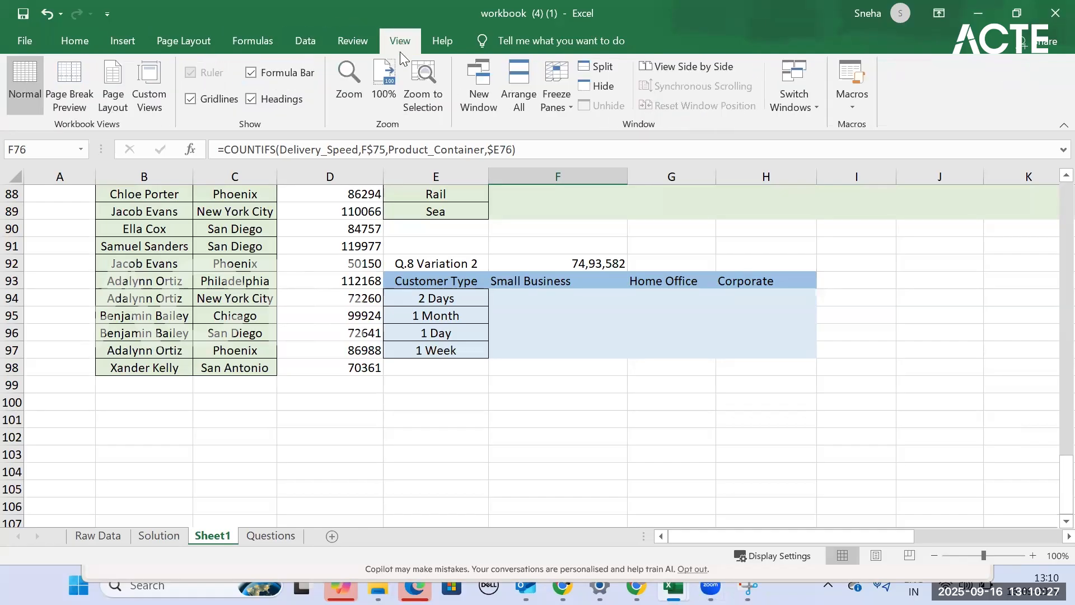
click(223, 100)
scroll(515, 403, up, 1)
scroll(516, 404, up, 20)
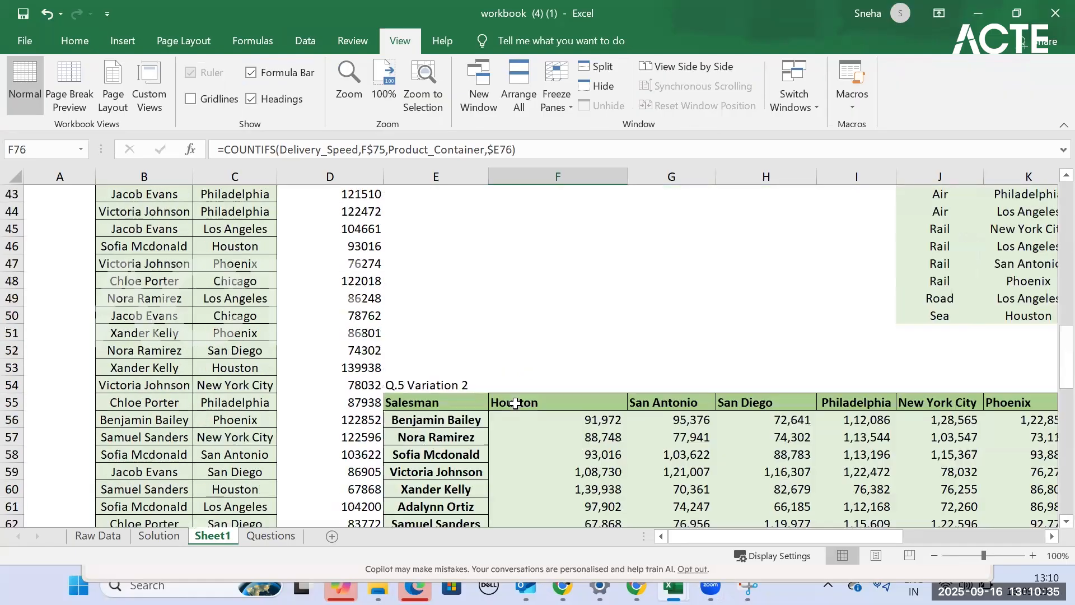
scroll(518, 400, up, 6)
scroll(518, 400, down, 20)
scroll(518, 399, down, 8)
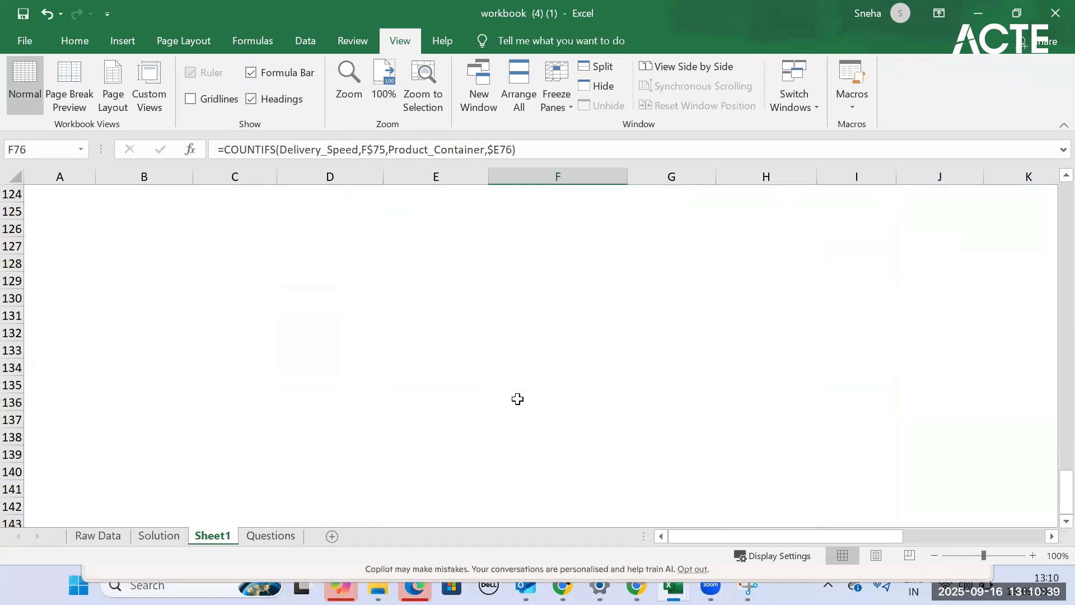
scroll(516, 401, up, 20)
scroll(154, 104, up, 1)
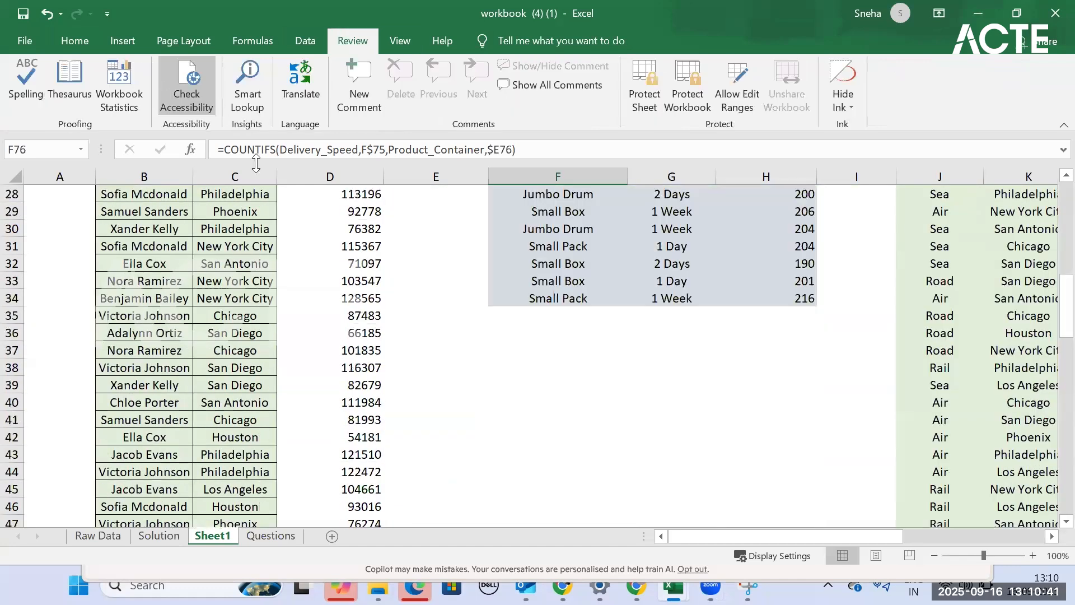
- Hide the row and column headings and the formula bar on Sheet1
click(300, 48)
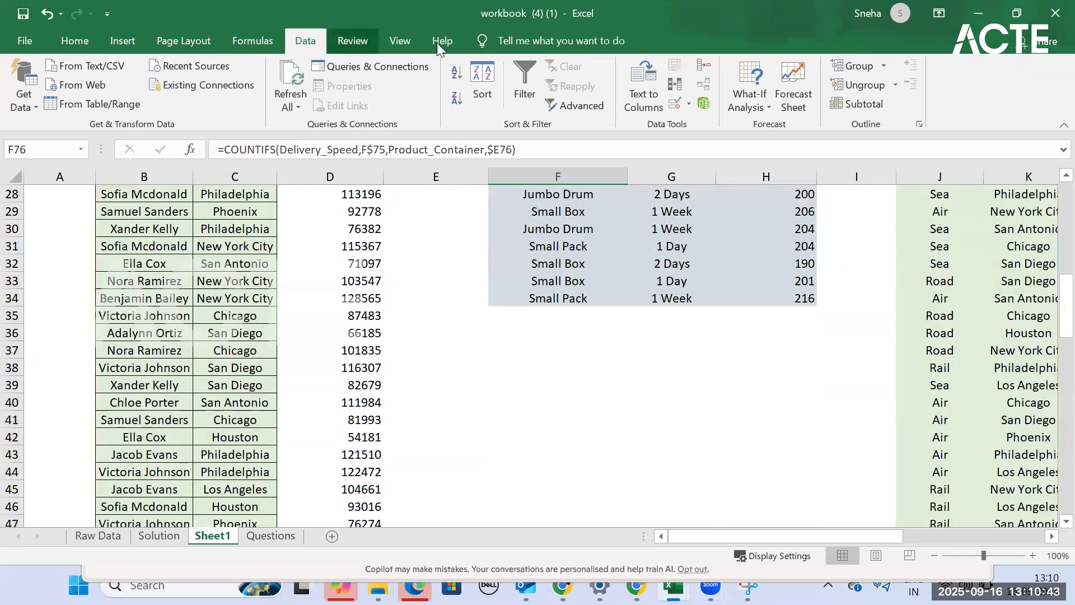
scroll(421, 40, down, 2)
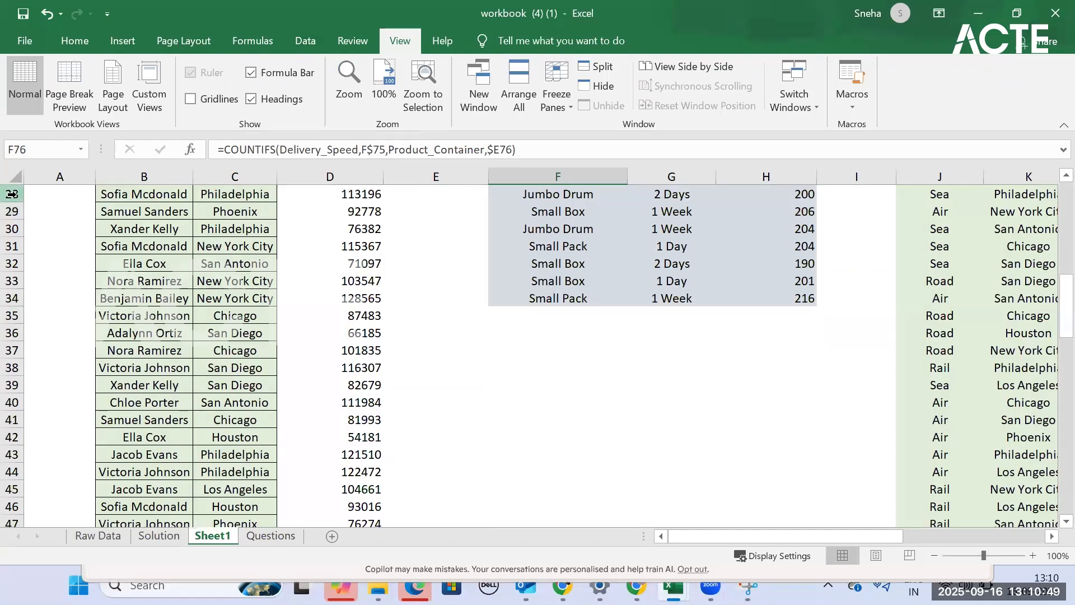
click(283, 101)
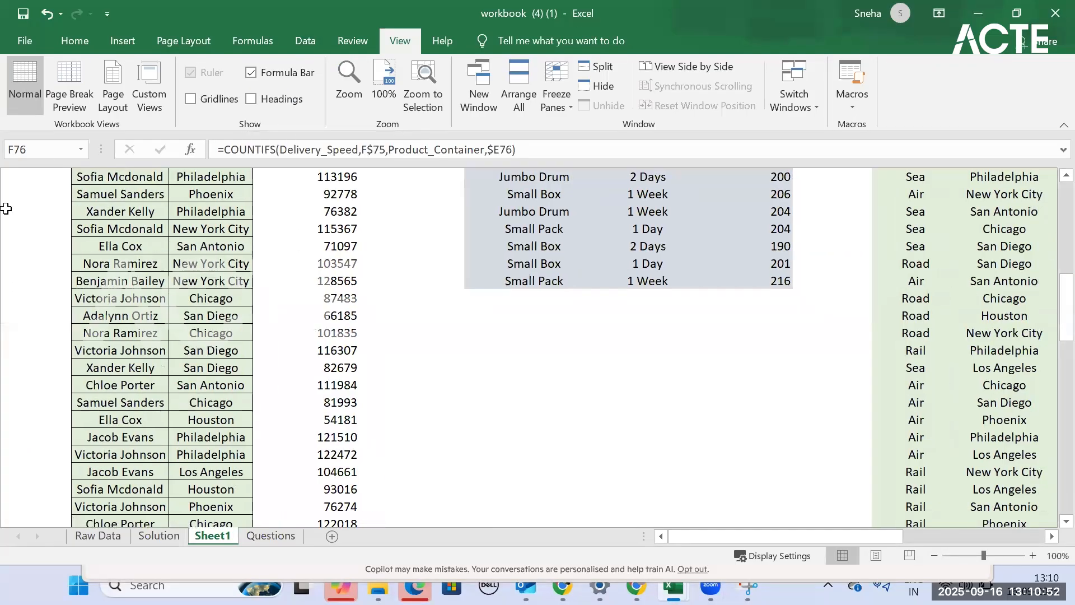
click(288, 75)
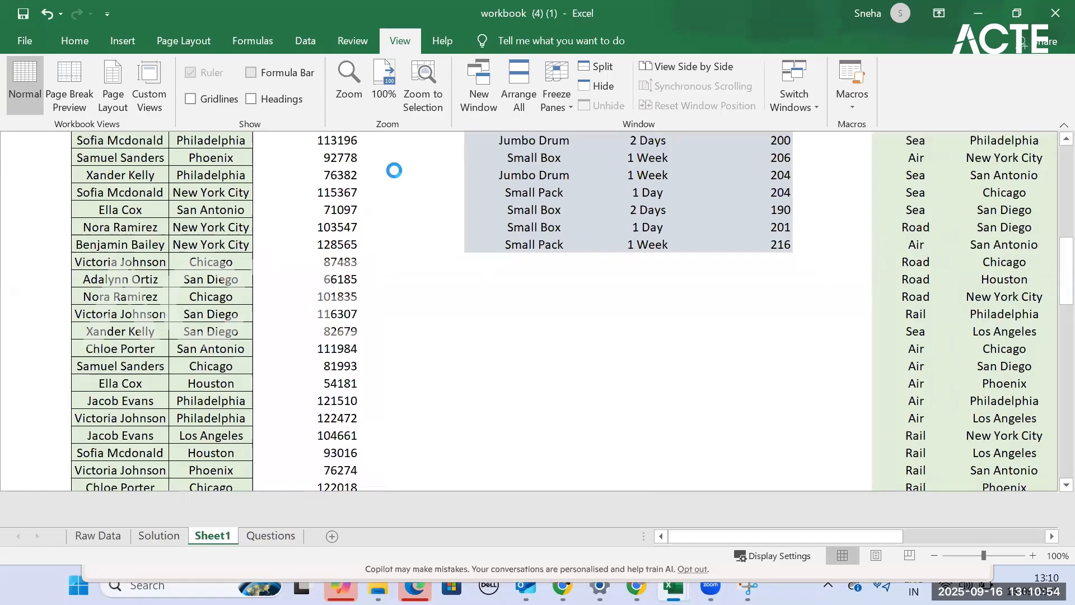
- Turn the formula bar, the row and column headings and the gridlines of Sheet1 back on
click(282, 74)
click(270, 104)
click(191, 99)
scroll(599, 369, up, 9)
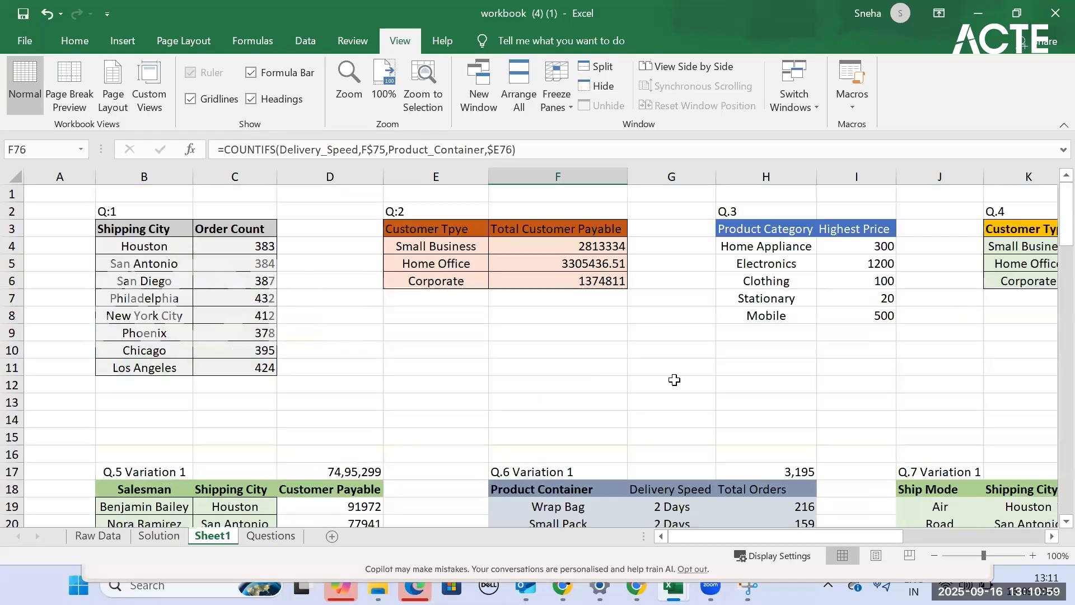